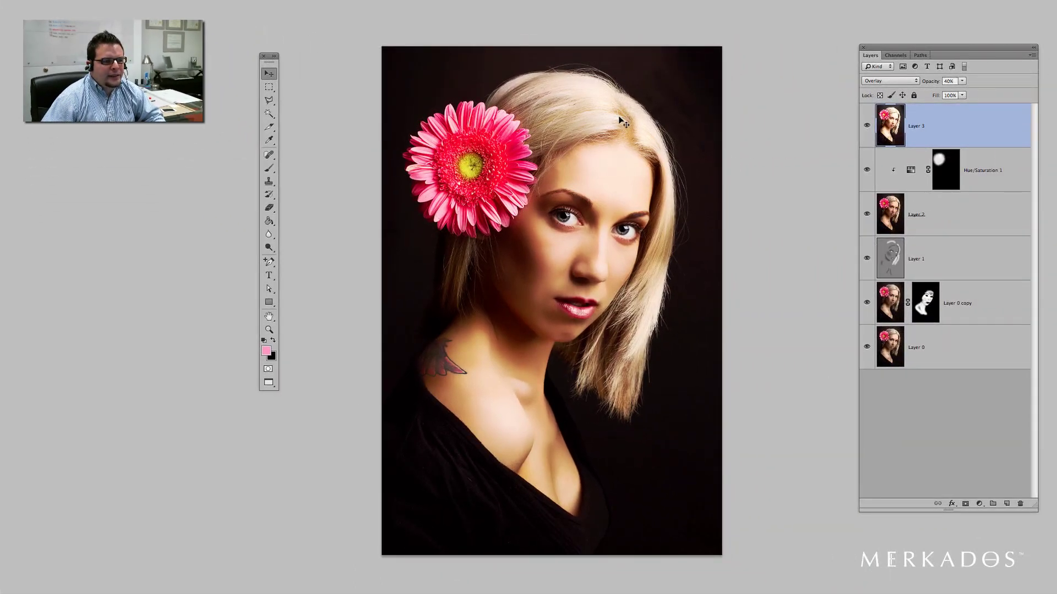
Hide every layer above Layer 0 to view the original, then turn each back on
left_click_drag(604, 126, 596, 118)
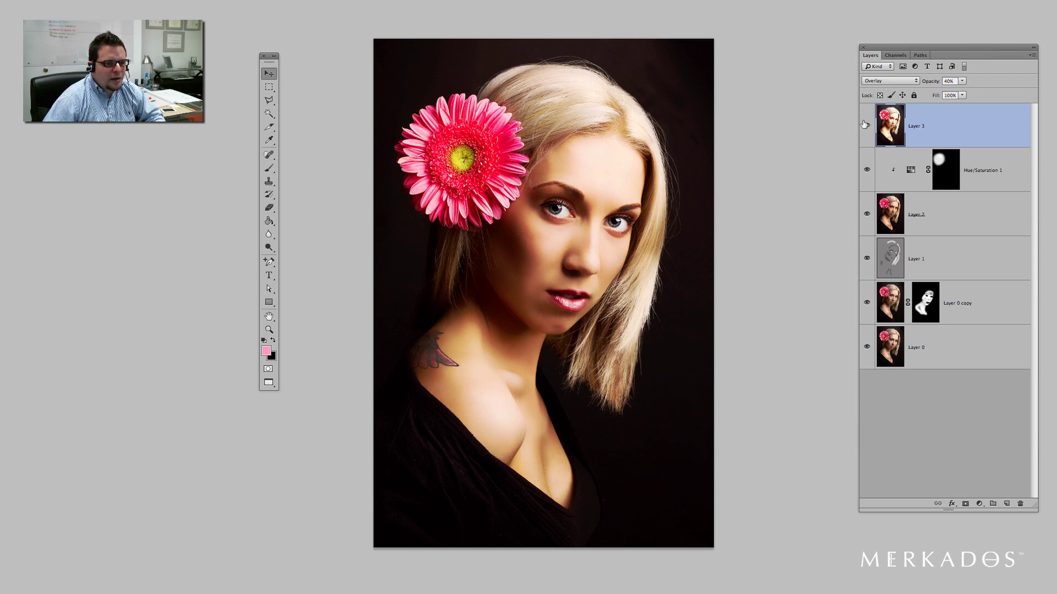
left_click_drag(868, 129, 864, 294)
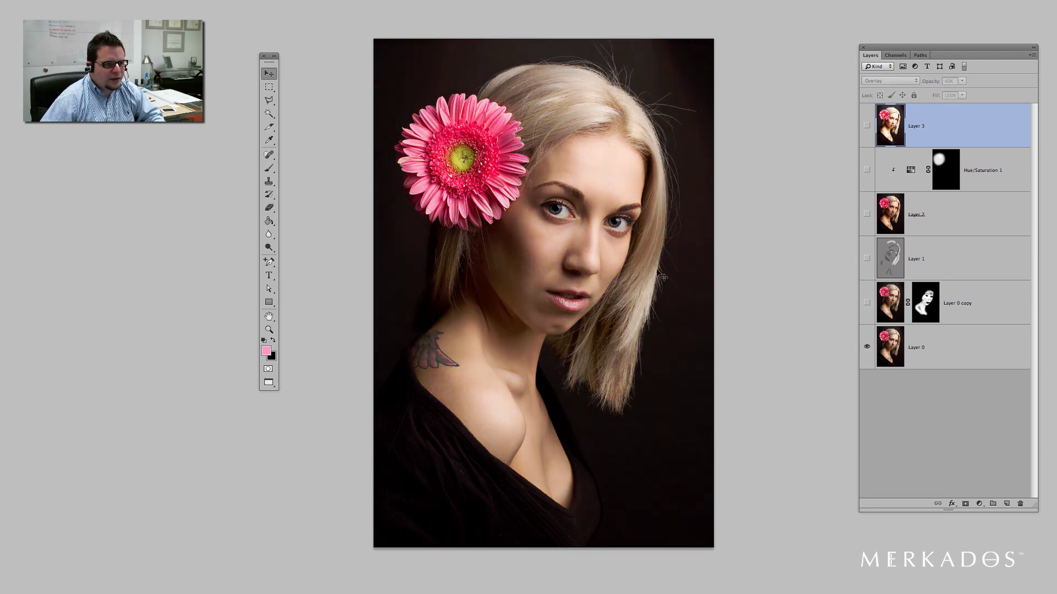
key("super+z")
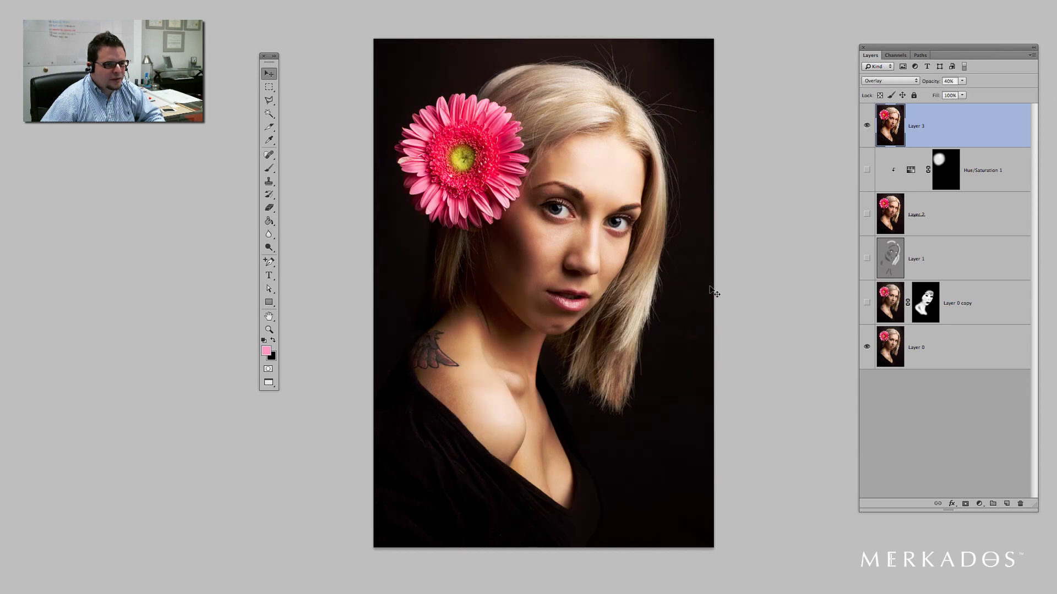
left_click(867, 173)
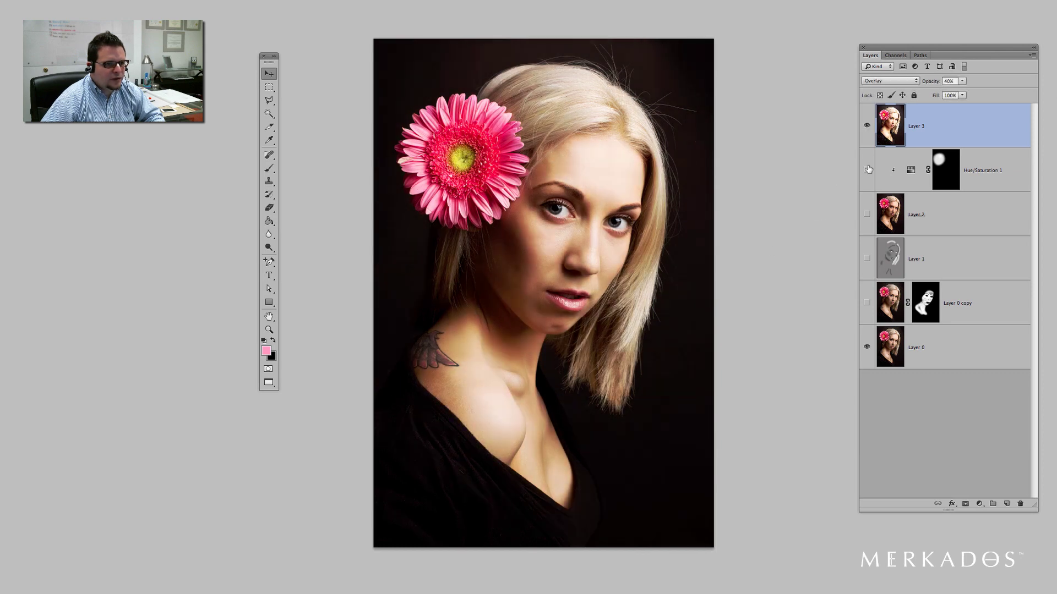
left_click(866, 205)
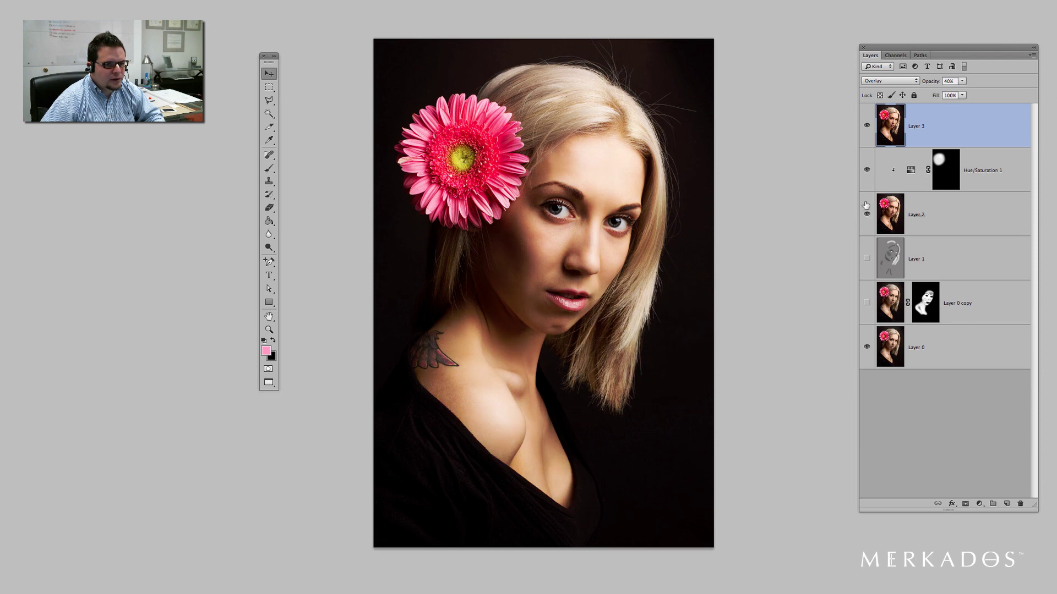
left_click(867, 258)
left_click(867, 302)
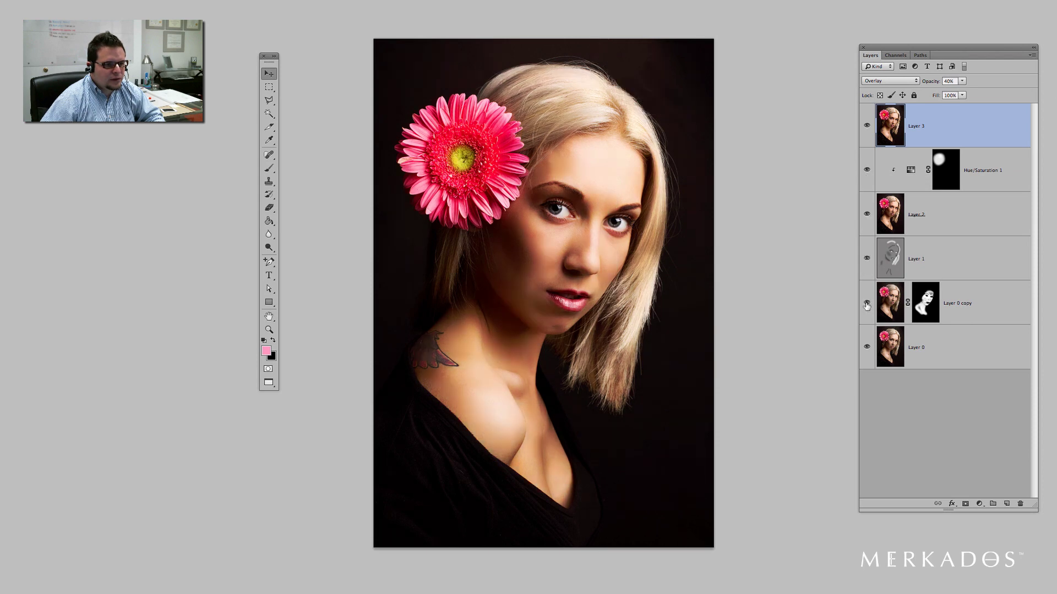
Compare against the original snapshot in the History panel, then return to the latest retouched state
left_click(219, 0)
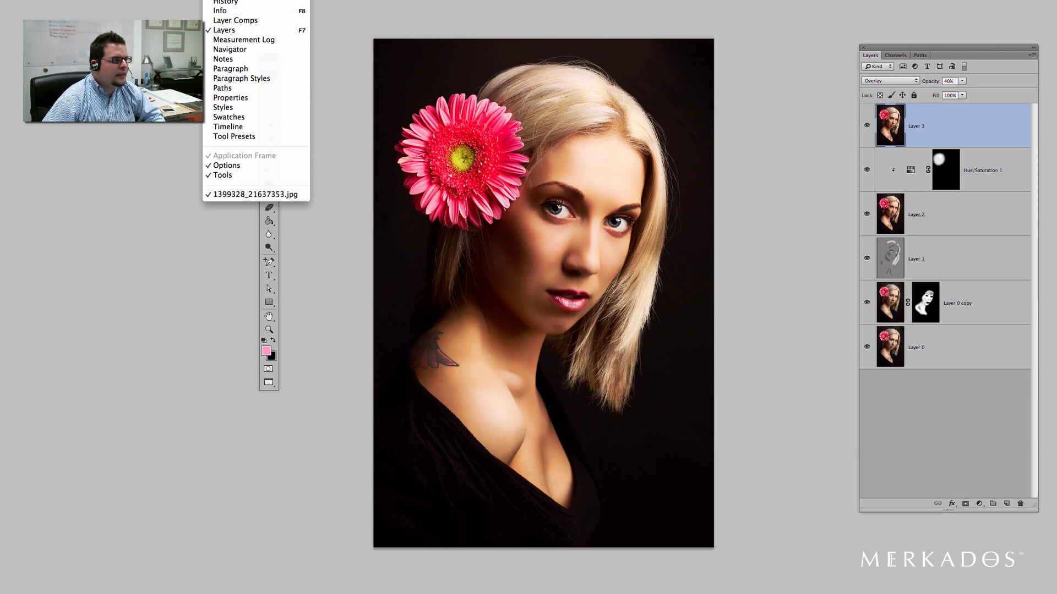
left_click(238, 2)
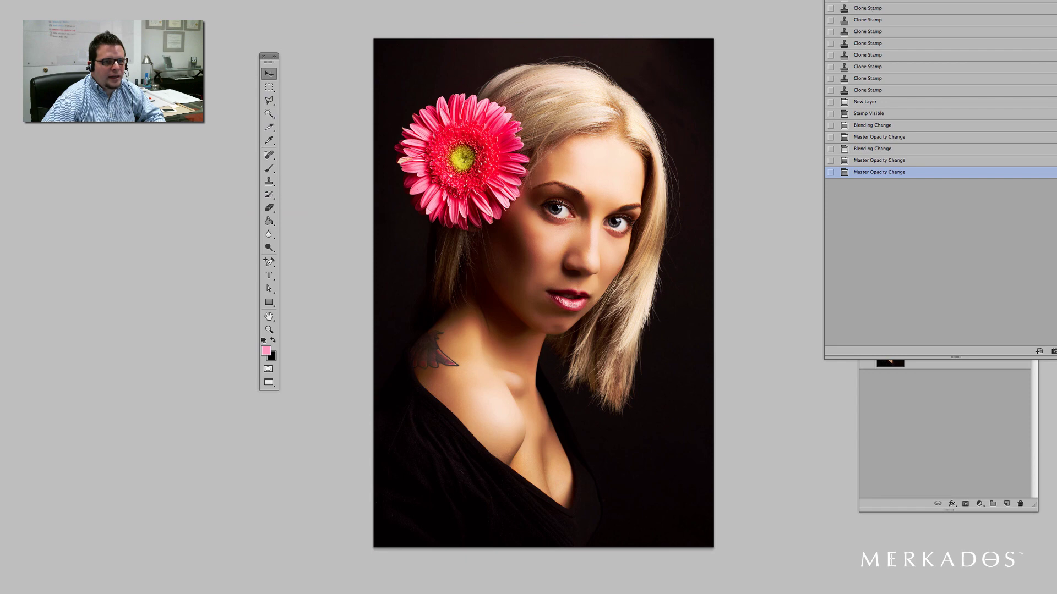
left_click(881, 1)
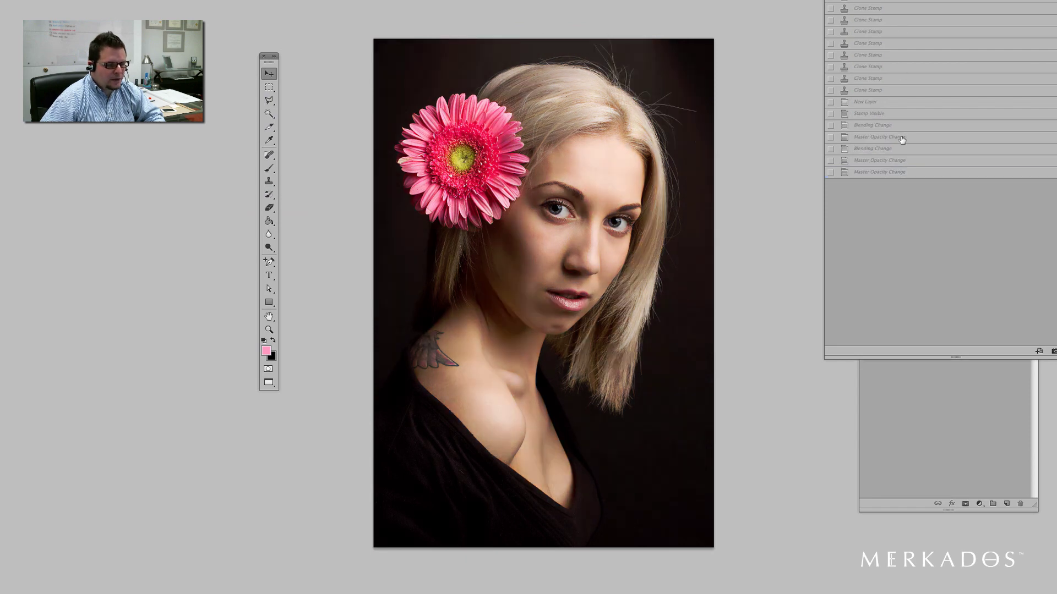
key("ctrl+z")
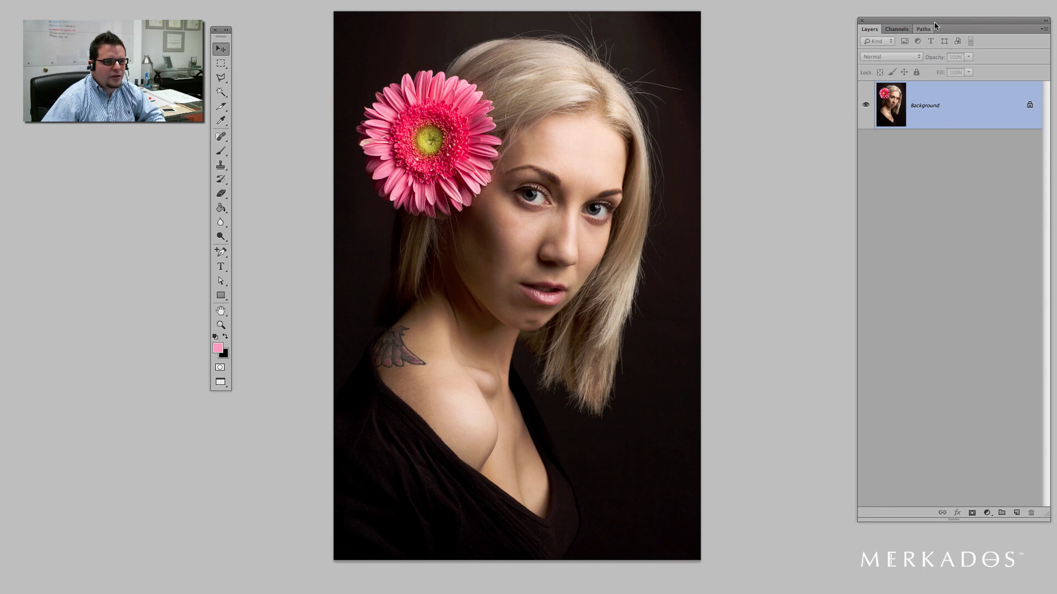
Convert the locked Background into an unlocked Layer 0
left_click_drag(937, 21, 849, 16)
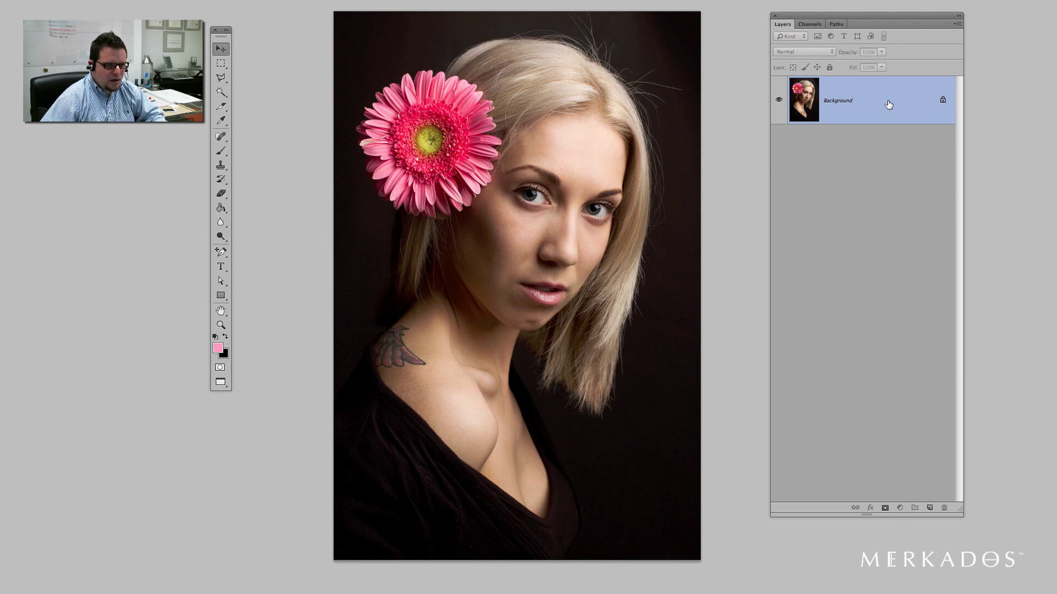
left_click_drag(893, 104, 892, 140)
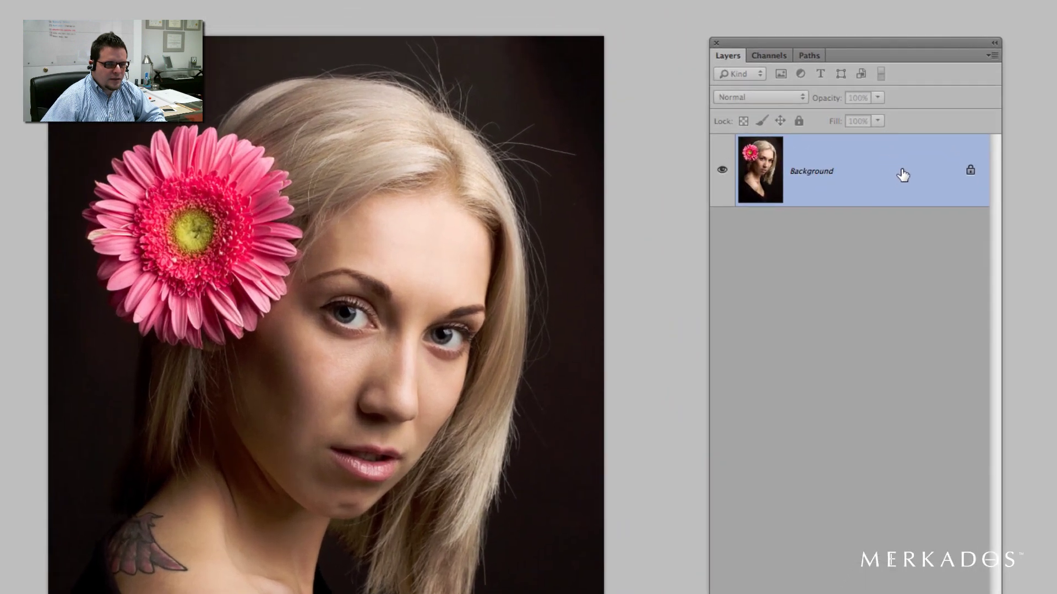
double_click(904, 175)
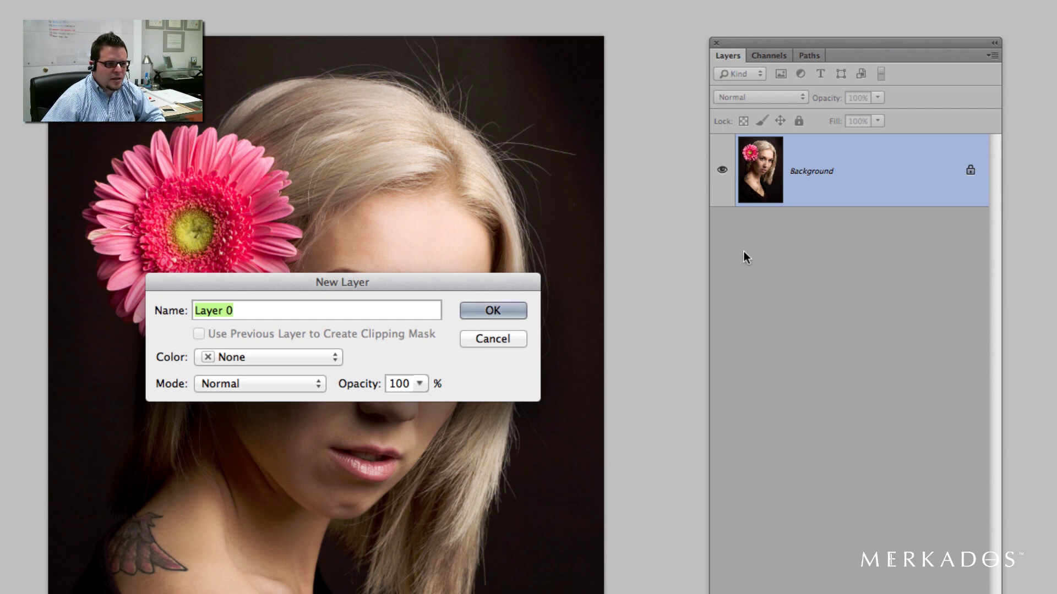
left_click(502, 311)
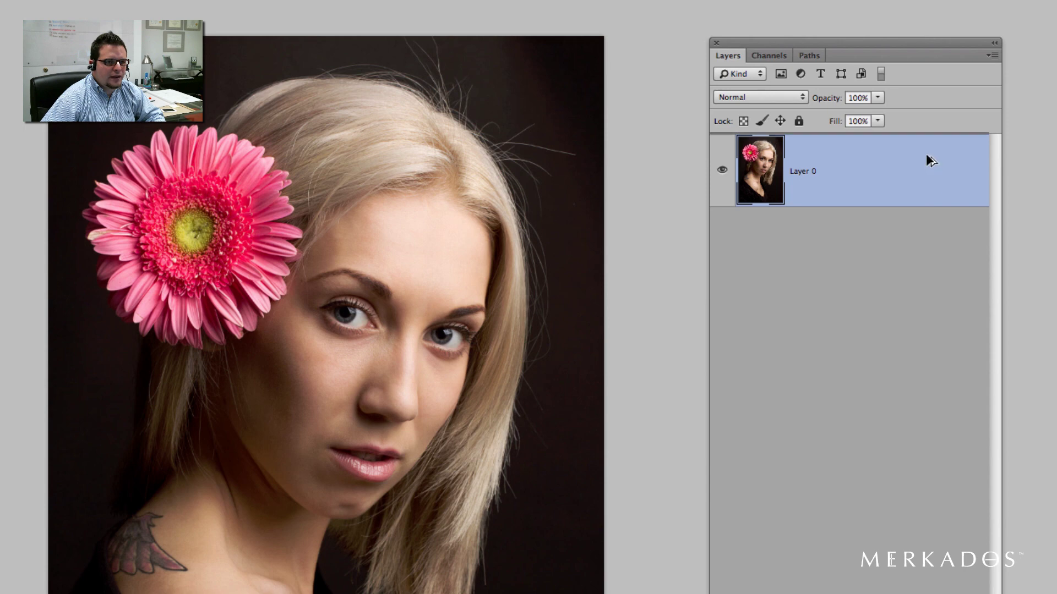
Duplicate Layer 0 as Layer 0 copy and zoom in on the forehead
key("ctrl+j")
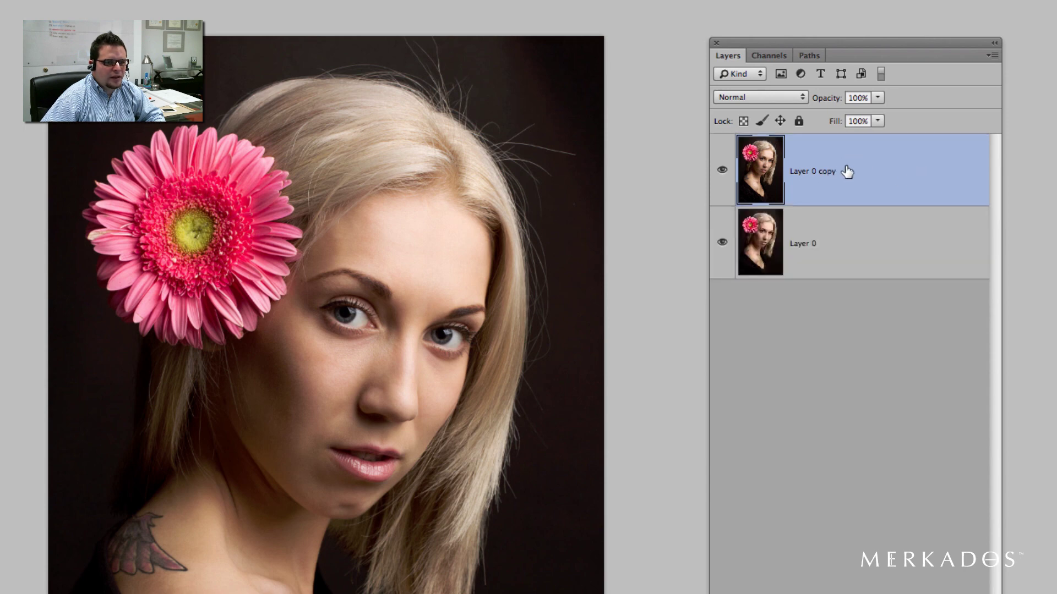
left_click_drag(856, 179, 980, 593)
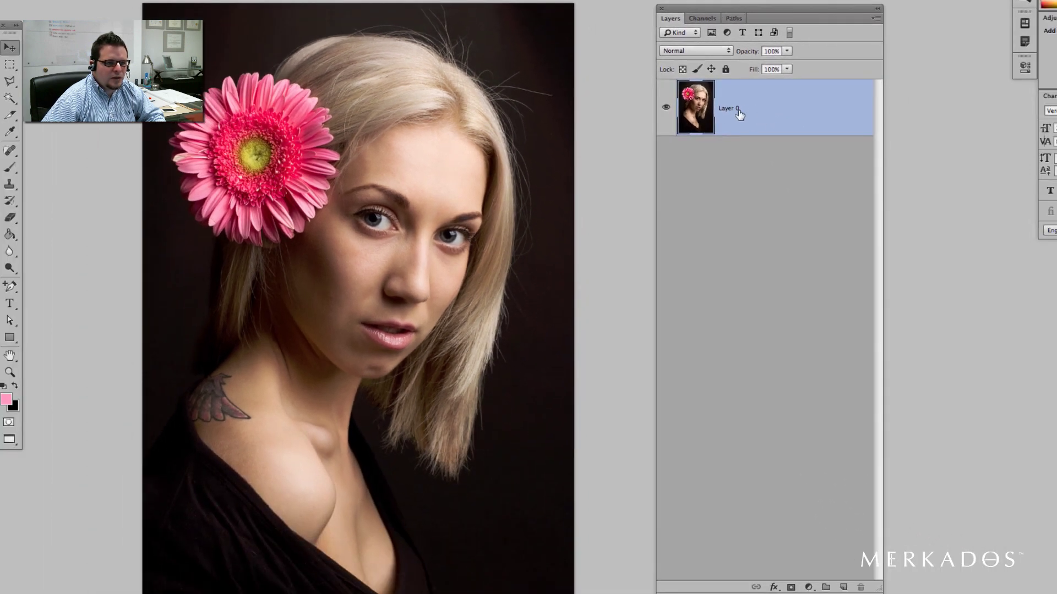
left_click_drag(864, 167, 872, 194)
left_click_drag(798, 139, 843, 587)
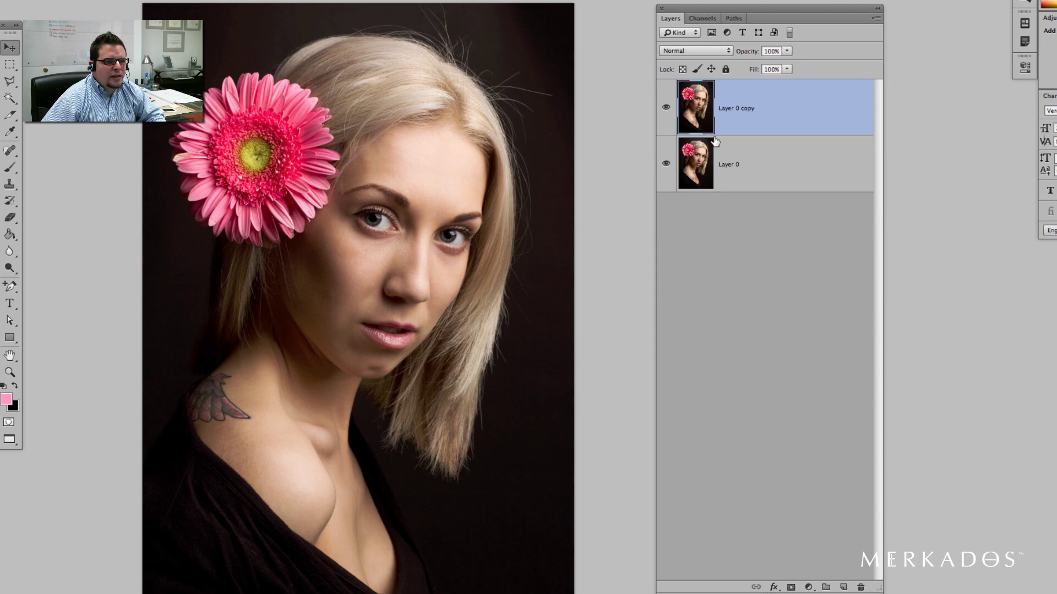
left_click(414, 174, "super")
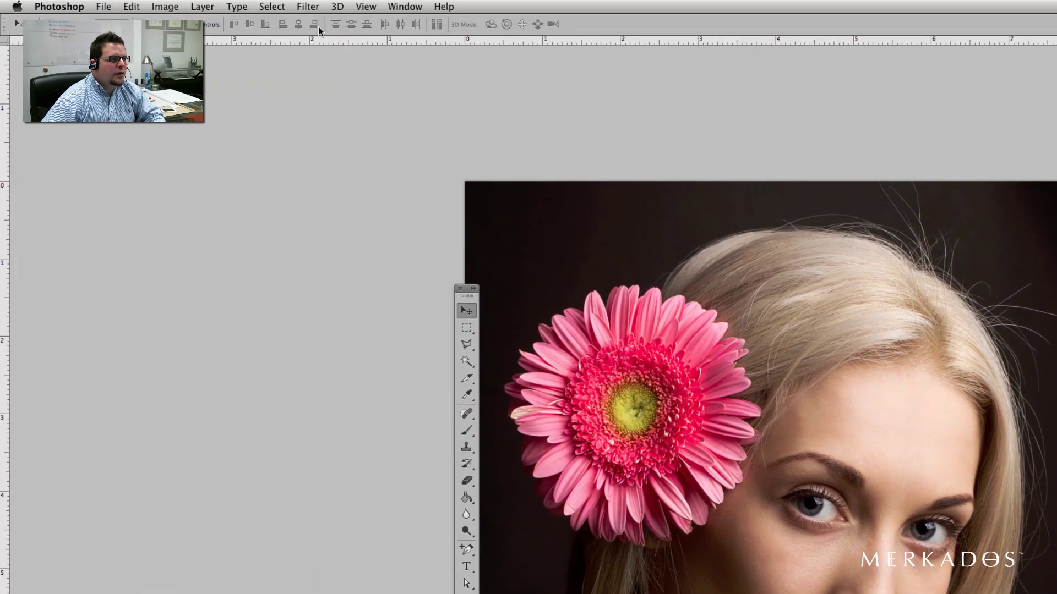
left_click(308, 7)
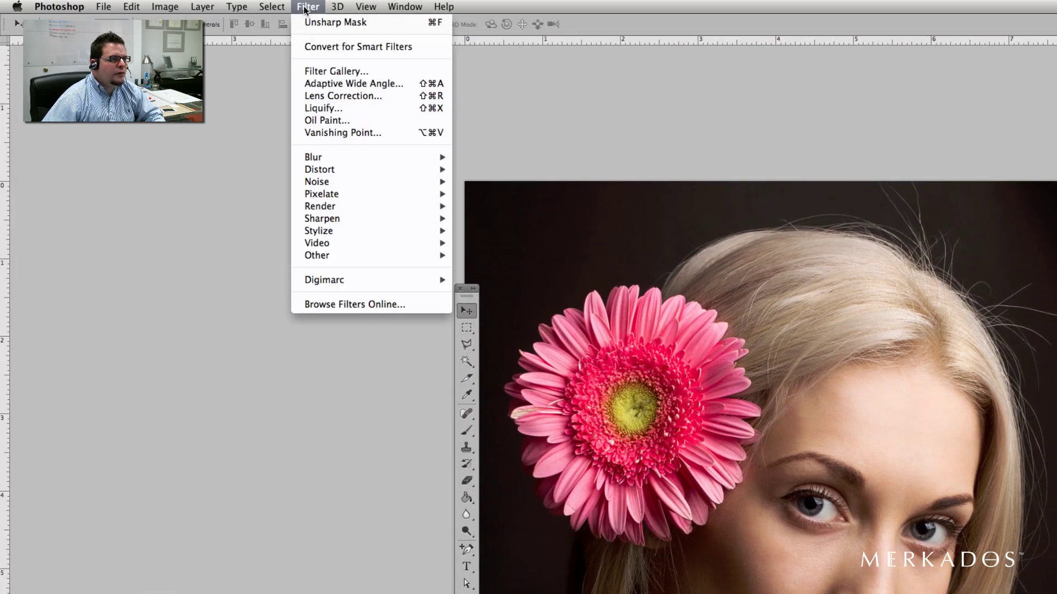
Start a Surface Blur on Layer 0 copy with Radius 30 pixels and Threshold 20 levels
mouse_move(336, 156)
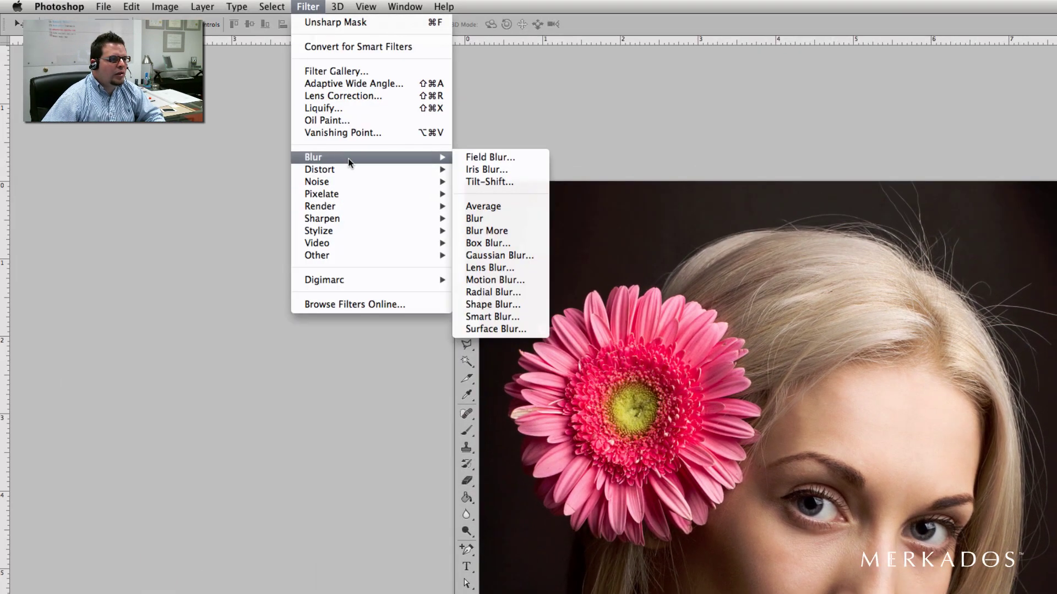
left_click(493, 332)
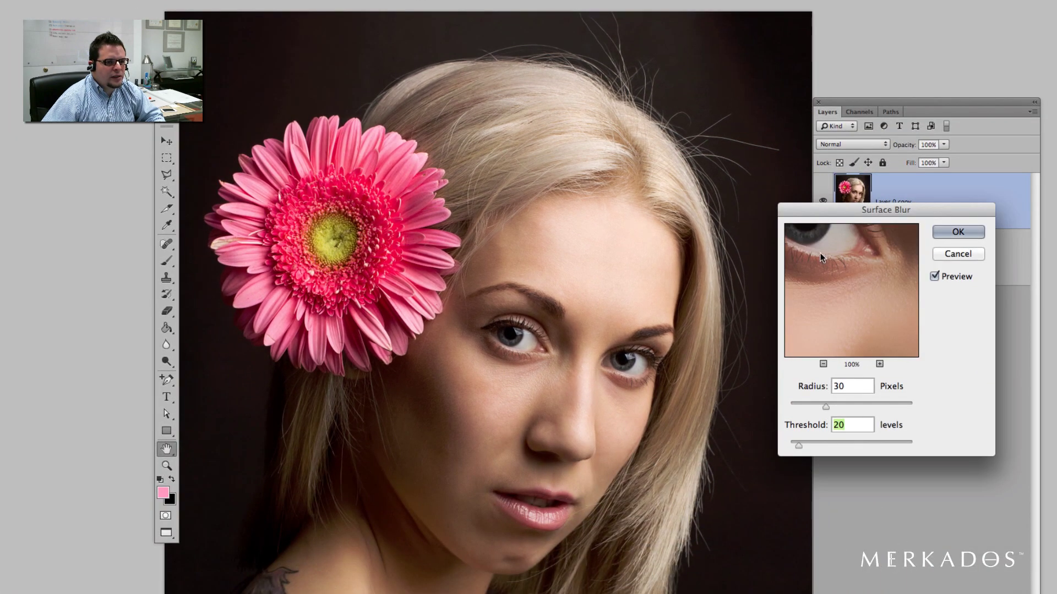
left_click_drag(832, 204, 691, 113)
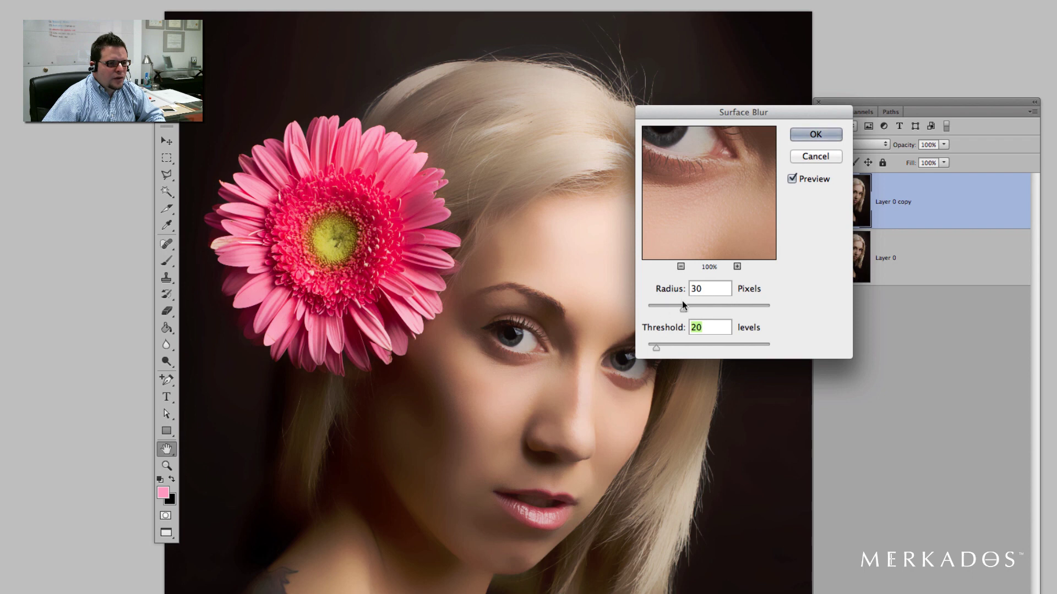
left_click_drag(706, 135, 726, 175)
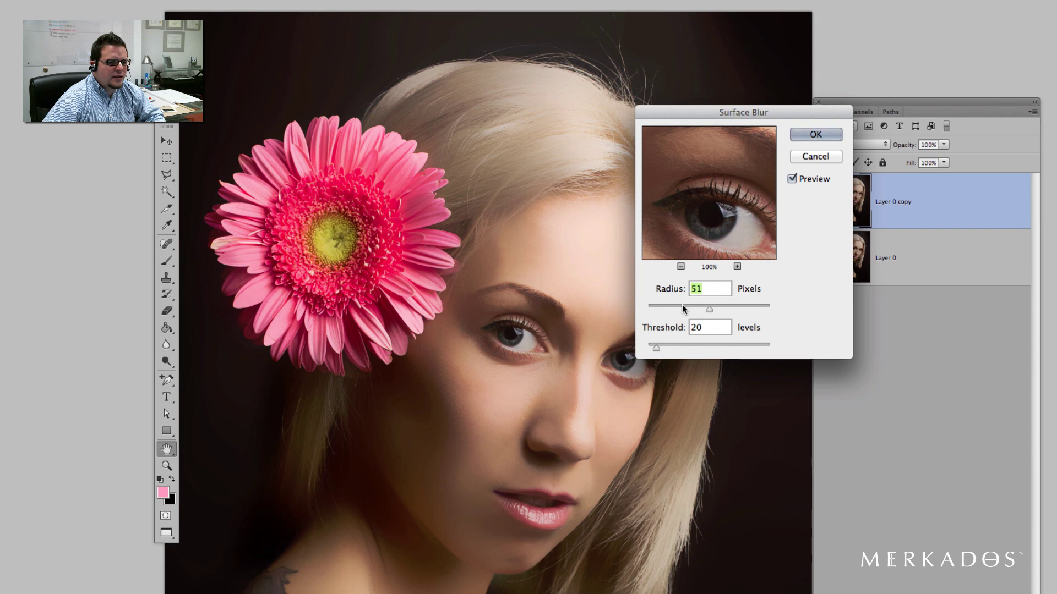
left_click_drag(681, 304, 682, 306)
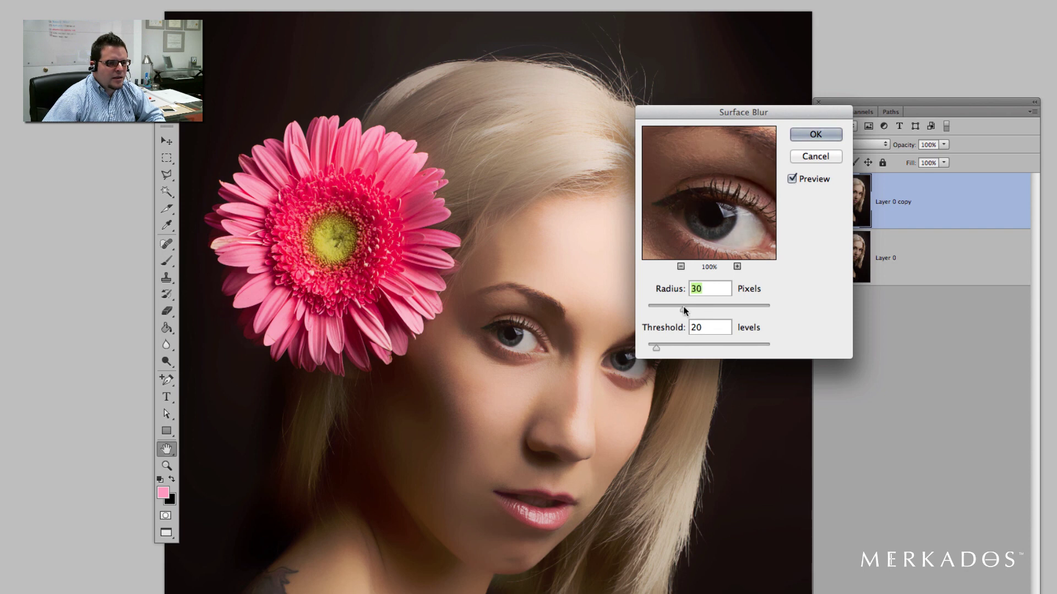
Check the under-eye, cheek and nose skin in the blur preview, then apply the blur
left_click_drag(726, 198, 727, 183)
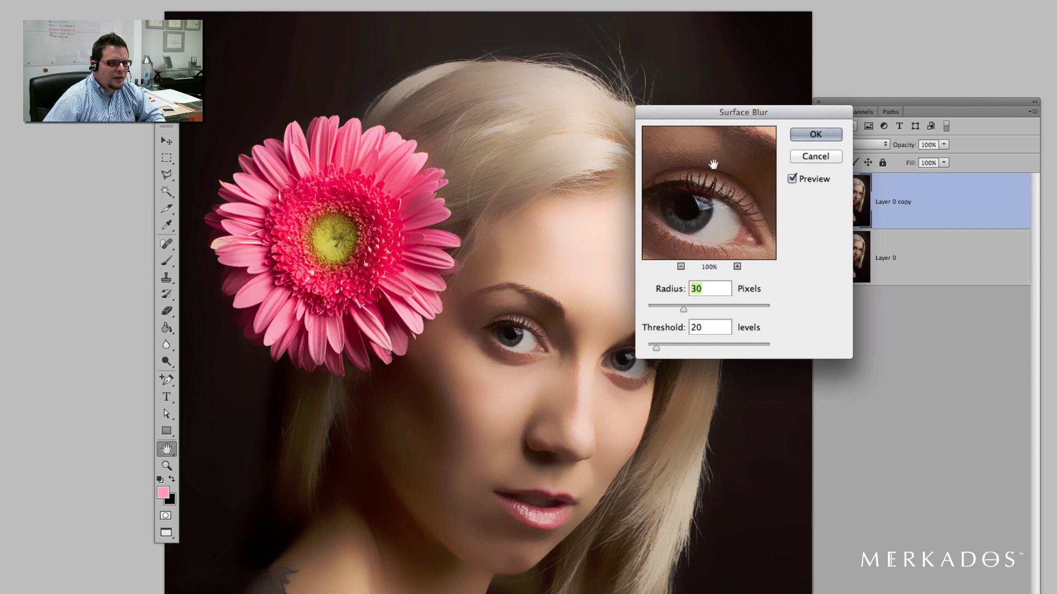
left_click_drag(707, 208, 710, 141)
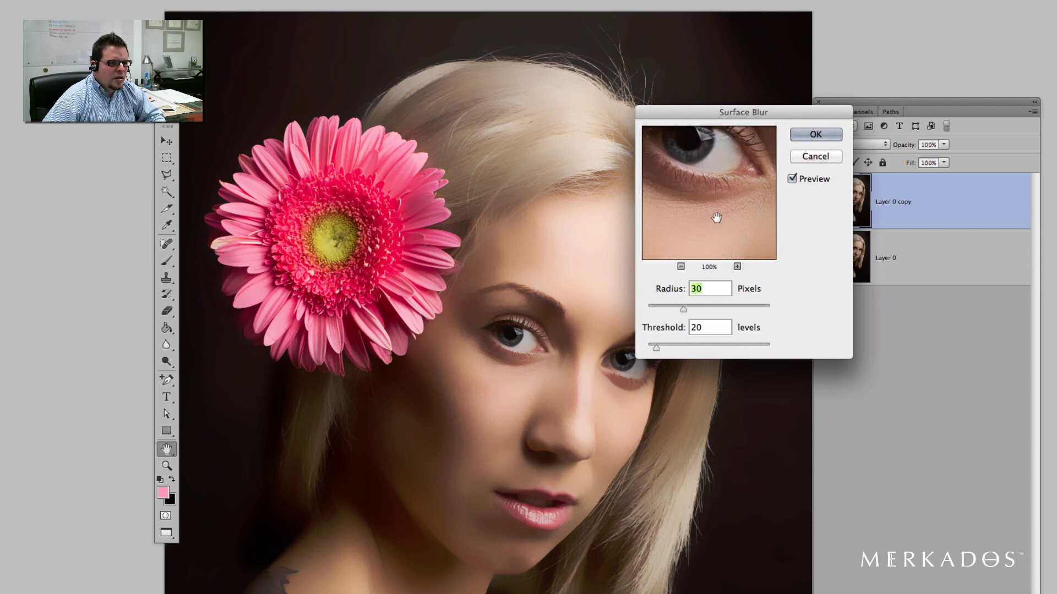
left_click_drag(717, 218, 724, 181)
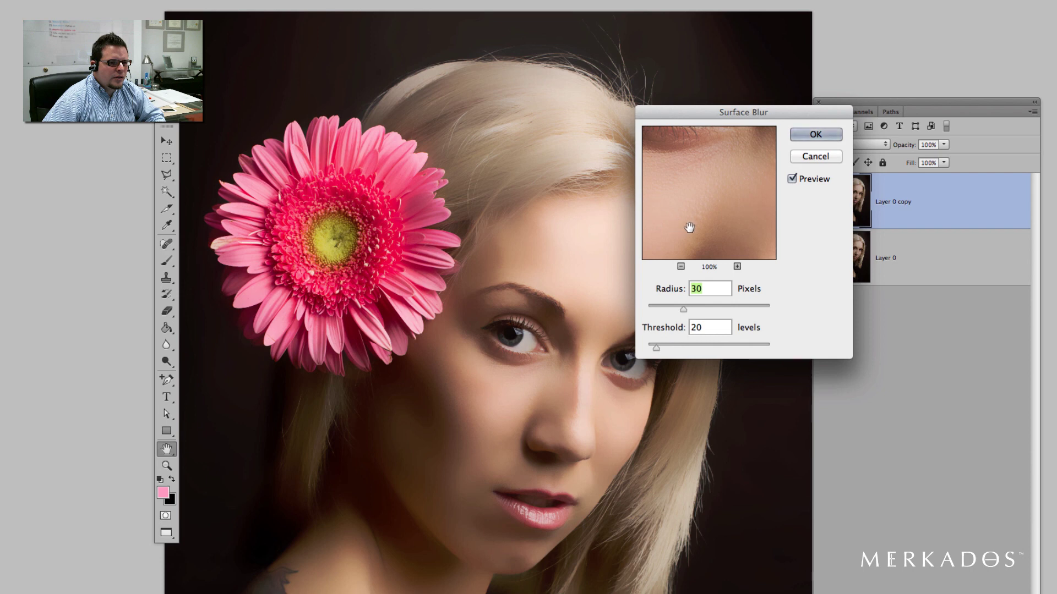
left_click_drag(684, 209, 688, 182)
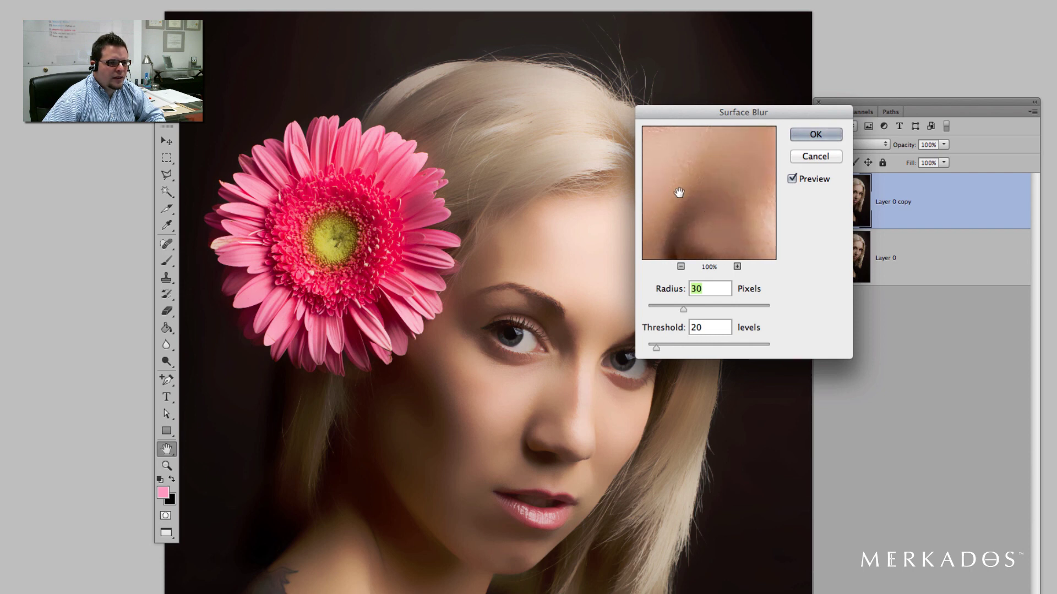
left_click_drag(682, 165, 699, 188)
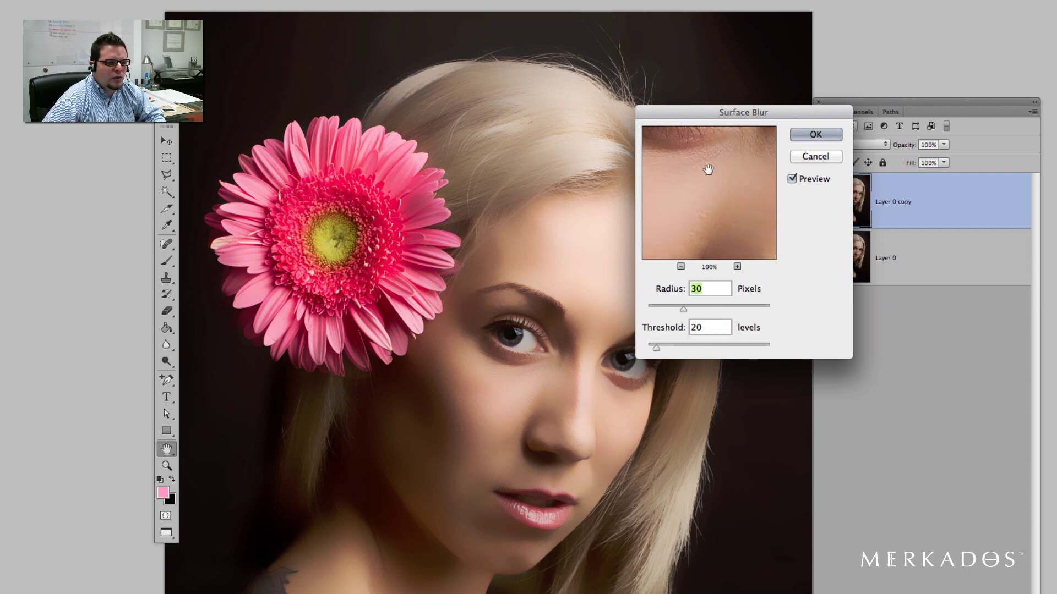
left_click_drag(729, 176, 705, 181)
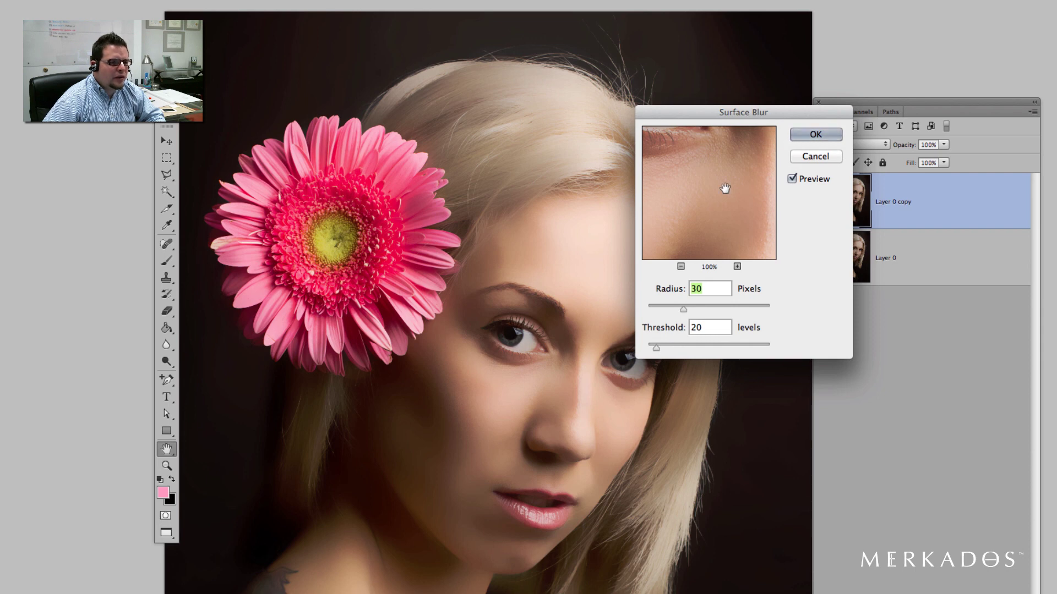
left_click(702, 193)
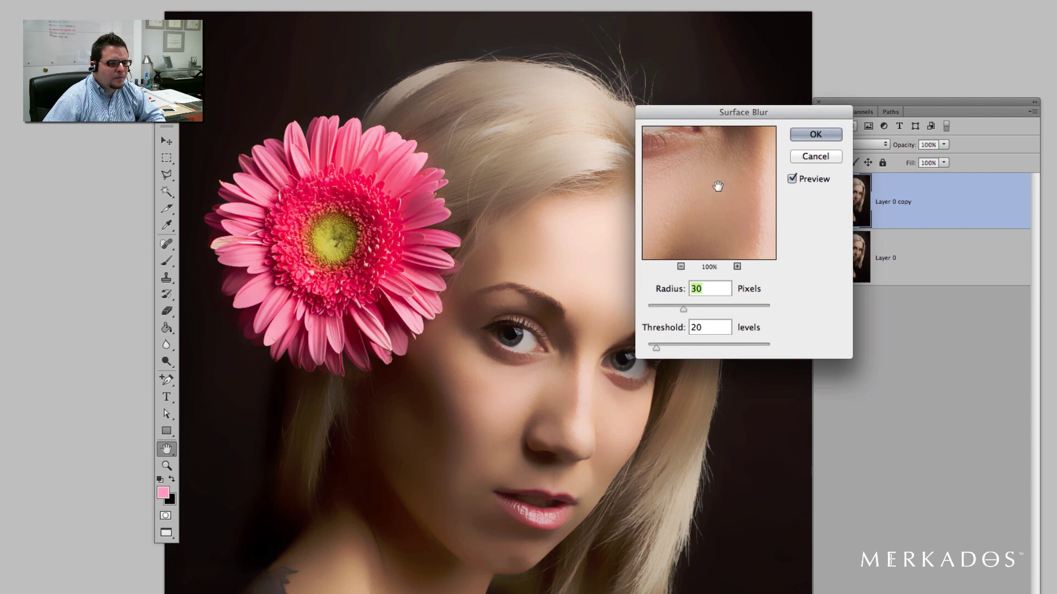
left_click_drag(715, 182, 715, 208)
left_click_drag(722, 154, 724, 224)
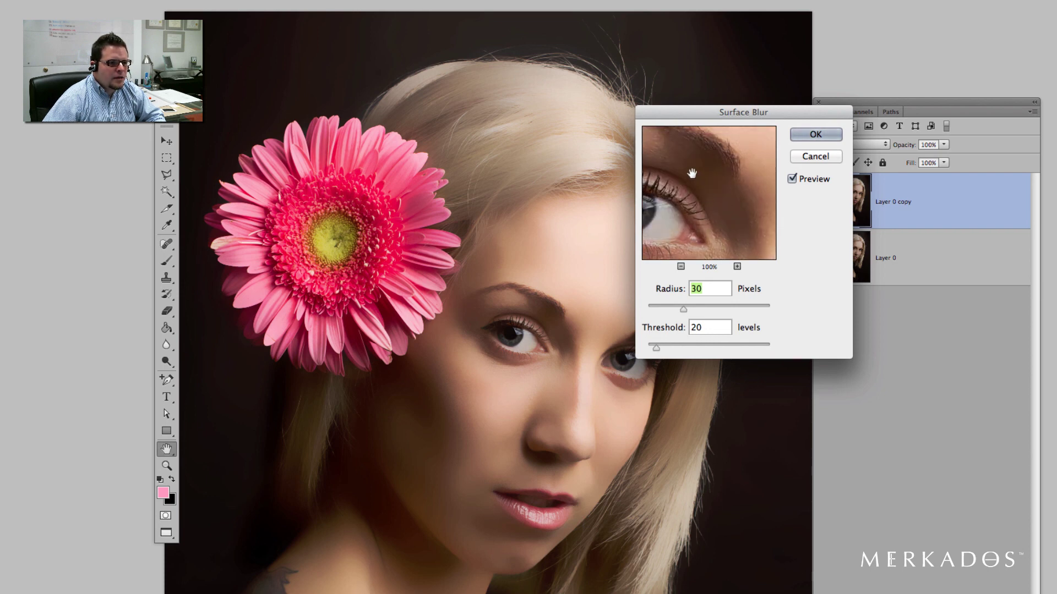
left_click_drag(710, 171, 727, 196)
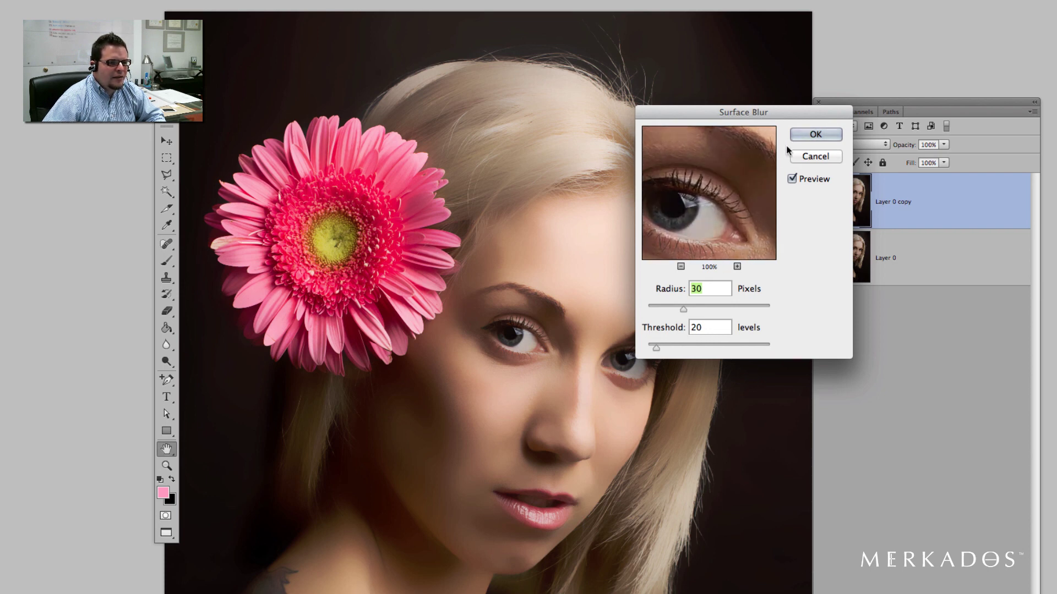
left_click(814, 134)
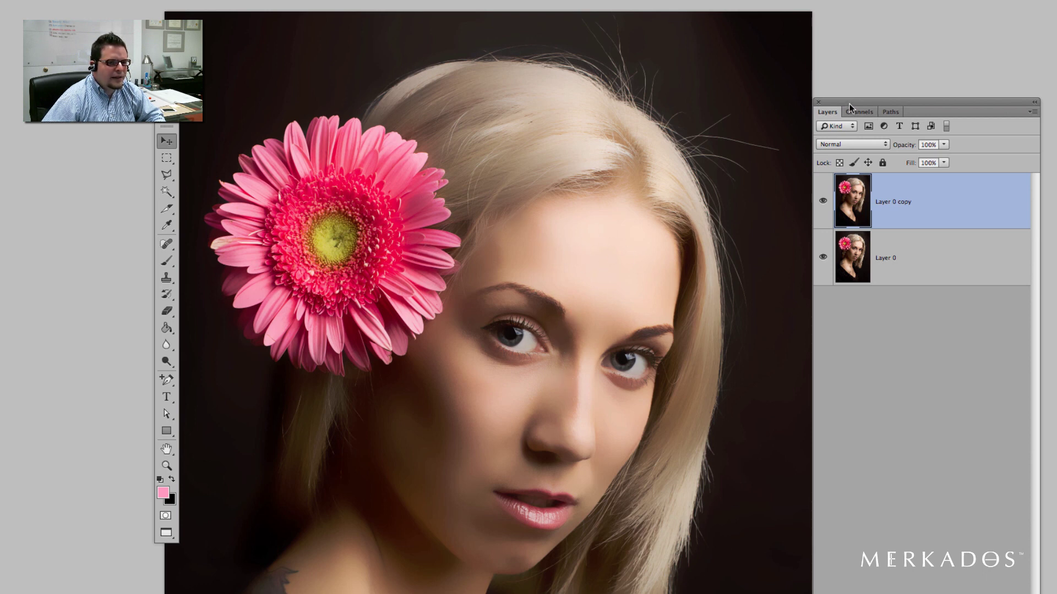
Add a layer mask to Layer 0 copy and invert it to black, hiding the blur
left_click_drag(849, 104, 866, 53)
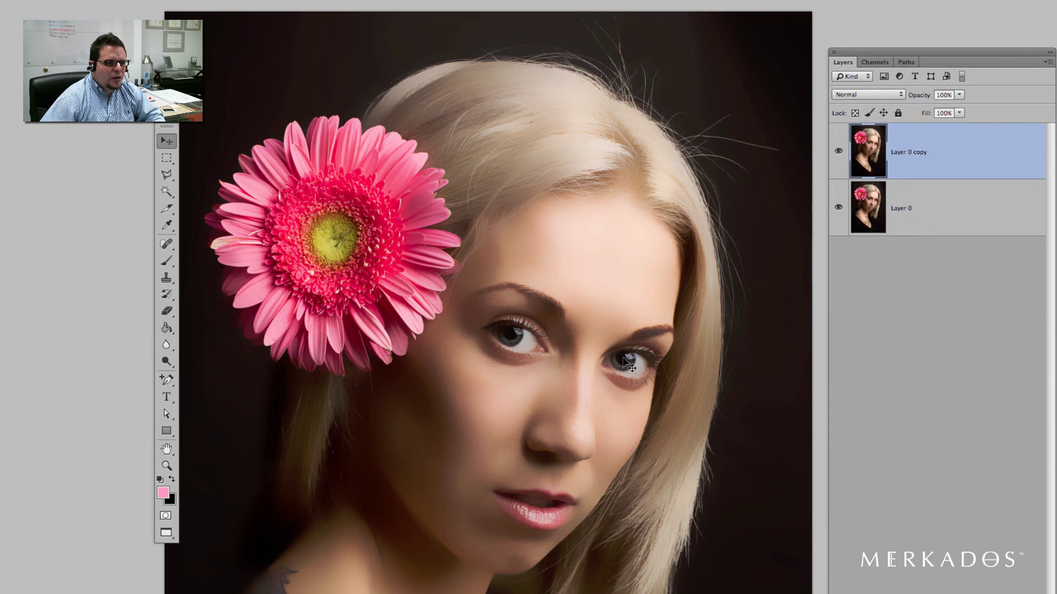
left_click_drag(591, 353, 592, 282)
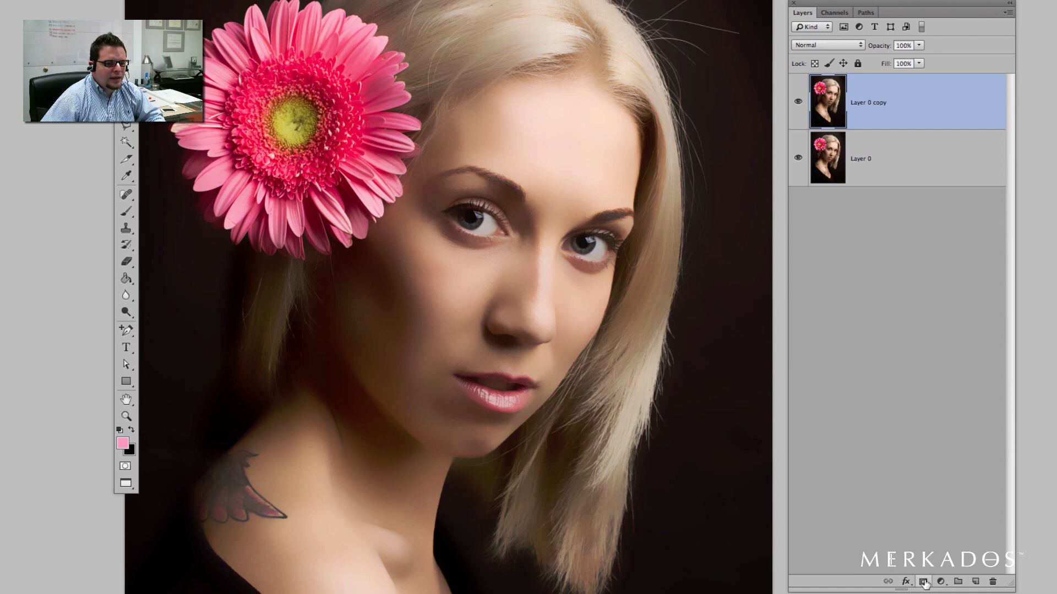
left_click(924, 583)
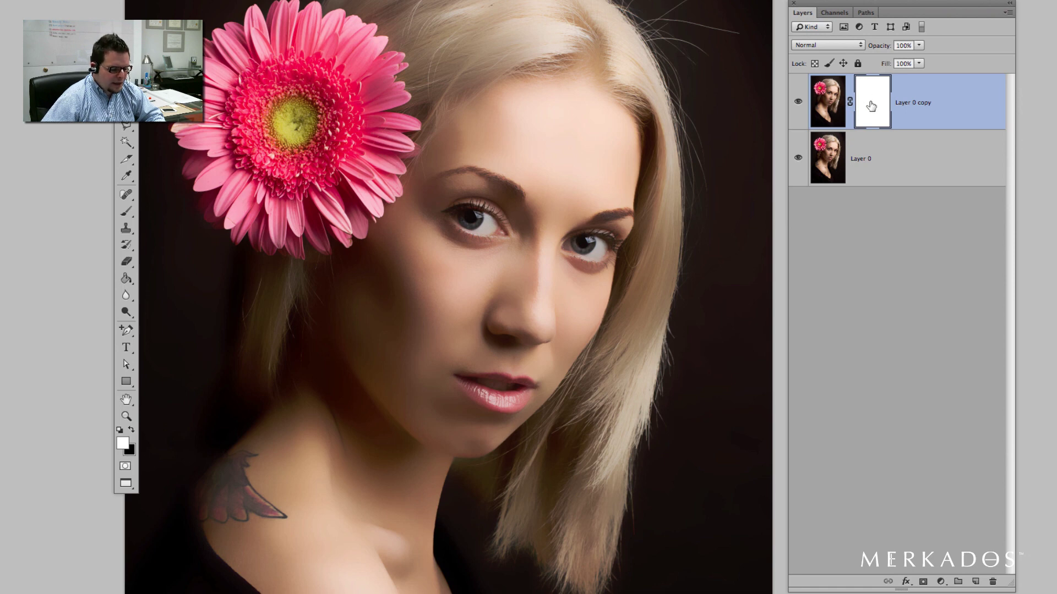
key("super+i")
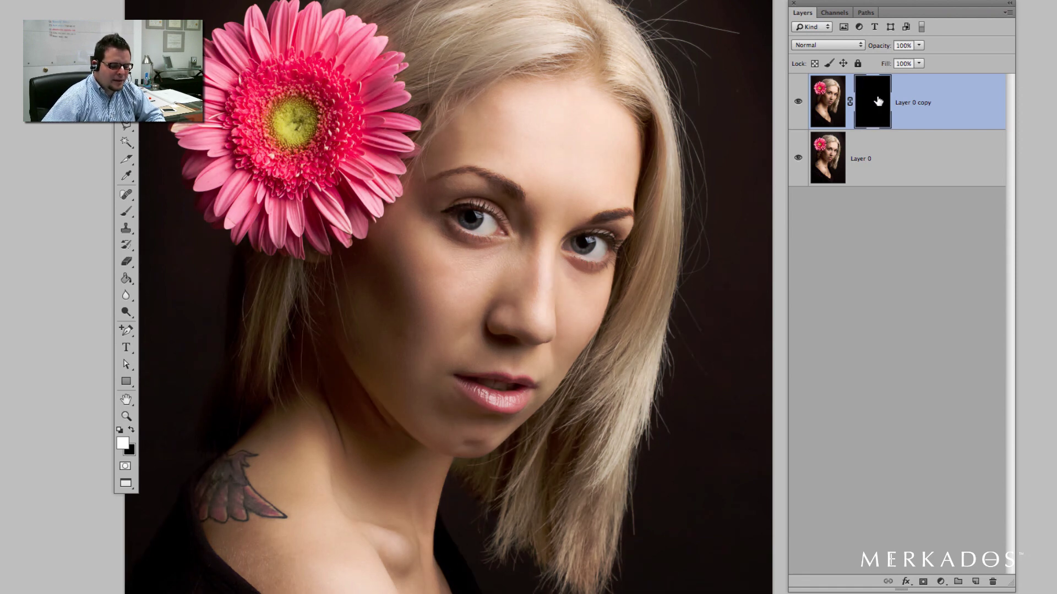
key("super+i")
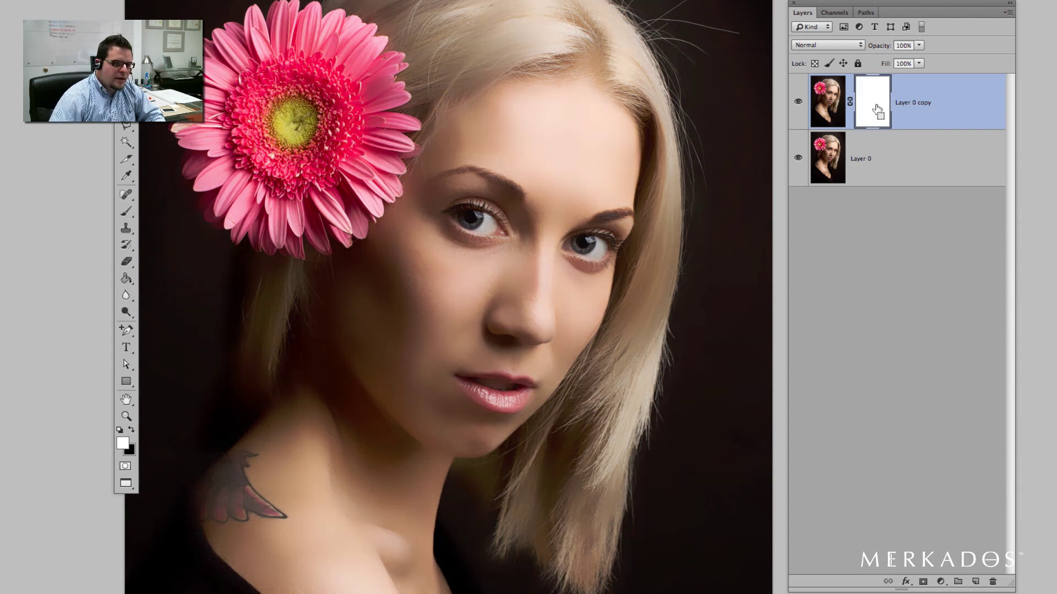
key("super+i")
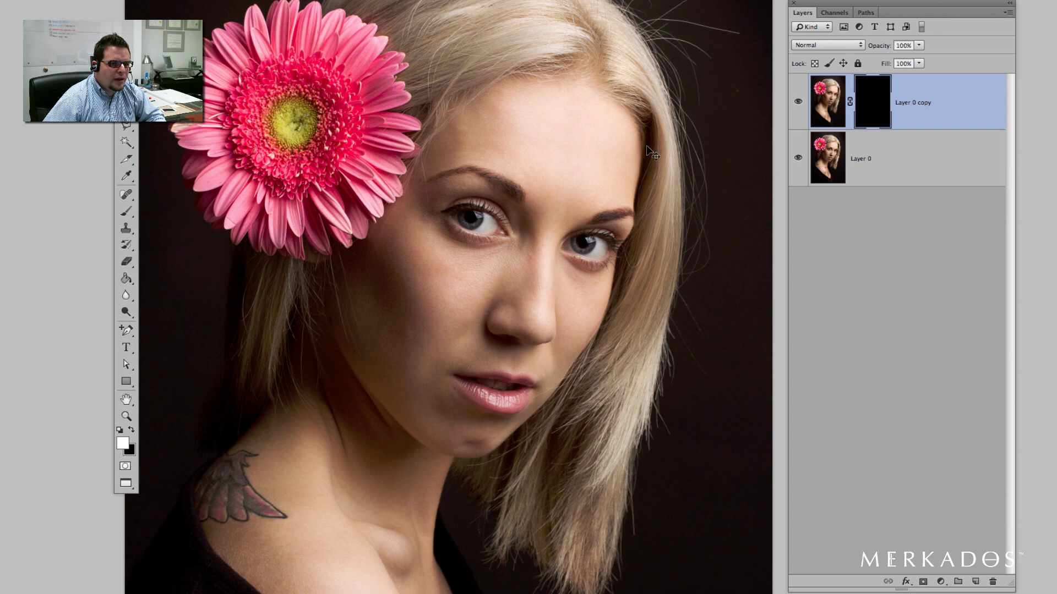
Paint white on the mask to reveal smoothed skin across the forehead and around both brows
left_click(130, 213)
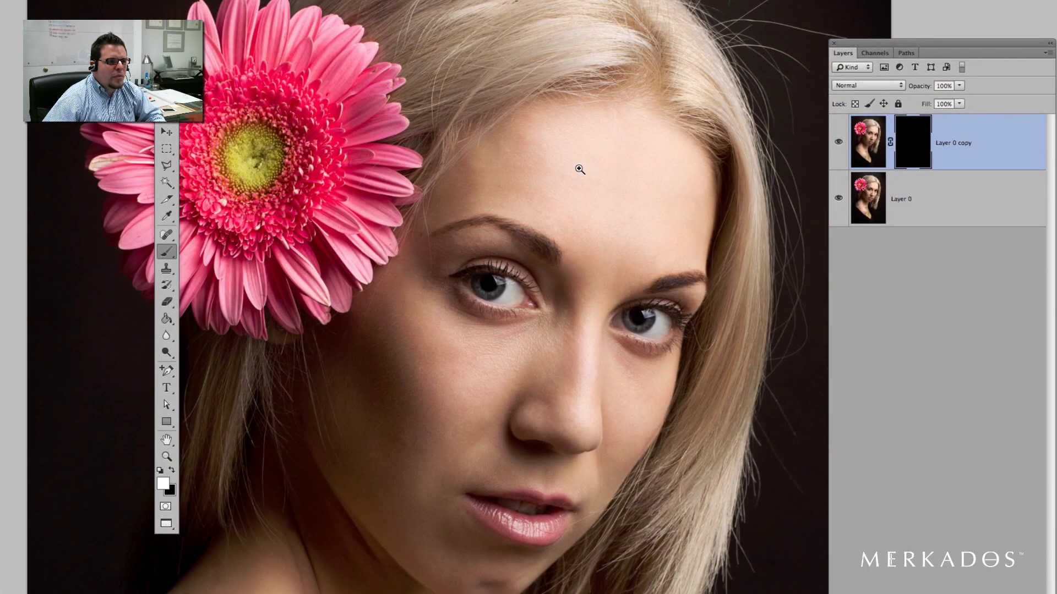
key("bracketleft")
key("bracketleft")
key("bracketleft")
key("bracketleft")
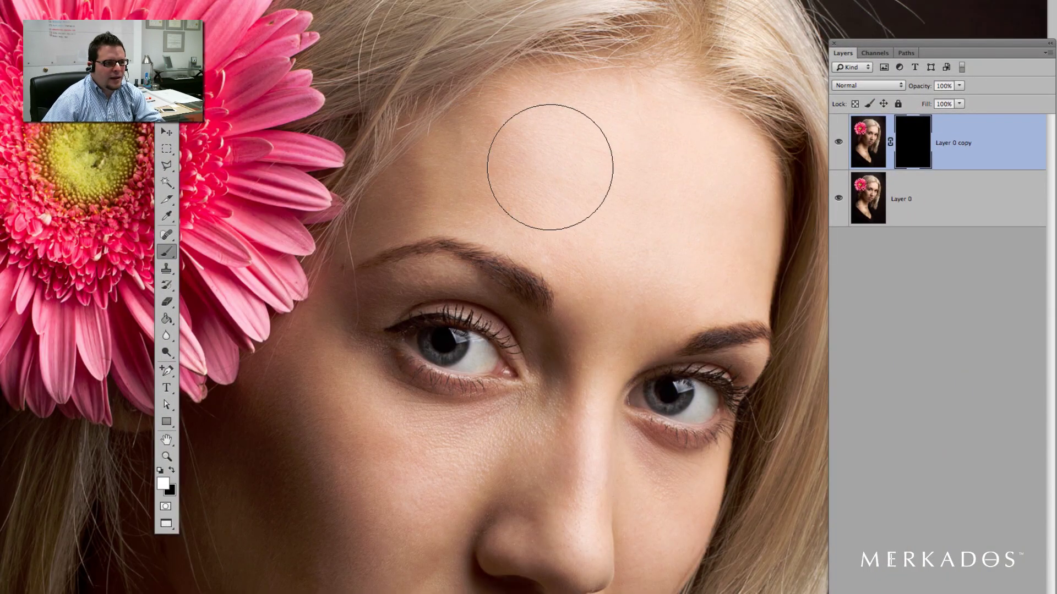
mouse_move(417, 194)
left_mouse_down()
mouse_move(509, 139)
mouse_move(686, 145)
mouse_move(732, 178)
mouse_move(732, 262)
mouse_move(673, 266)
mouse_move(524, 211)
mouse_move(447, 197)
mouse_move(403, 208)
mouse_move(504, 208)
mouse_move(562, 243)
mouse_move(587, 292)
mouse_move(611, 309)
mouse_move(709, 286)
left_mouse_up()
key("bracketleft")
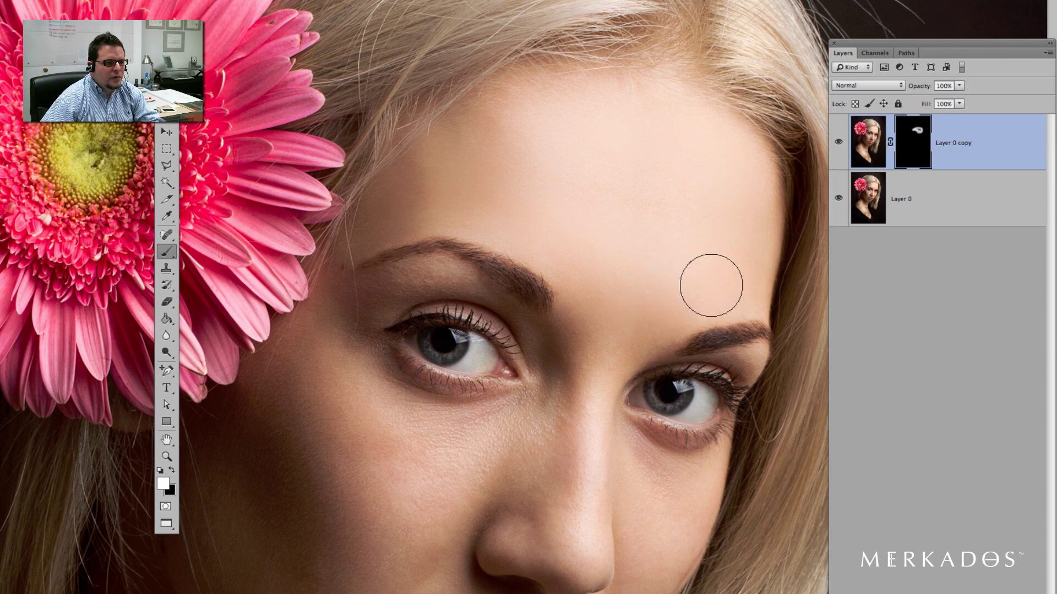
key("bracketleft")
mouse_move(633, 334)
left_mouse_down()
mouse_move(597, 329)
mouse_move(560, 340)
mouse_move(553, 414)
mouse_move(536, 442)
mouse_move(479, 476)
mouse_move(539, 406)
mouse_move(495, 419)
mouse_move(420, 416)
mouse_move(362, 389)
mouse_move(336, 358)
left_mouse_up()
mouse_move(419, 280)
left_mouse_down()
mouse_move(499, 298)
mouse_move(540, 338)
mouse_move(543, 362)
mouse_move(492, 291)
left_mouse_up()
Resize the brush and paint the cheek beside the flower to reveal smoothed skin
key("bracketleft")
key("bracketleft")
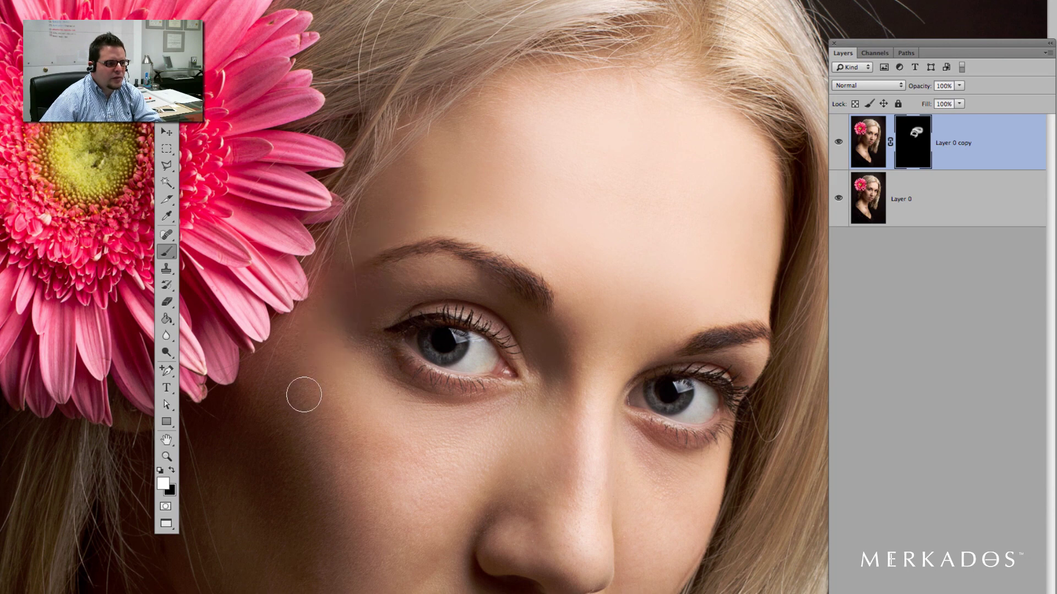
key("bracketright")
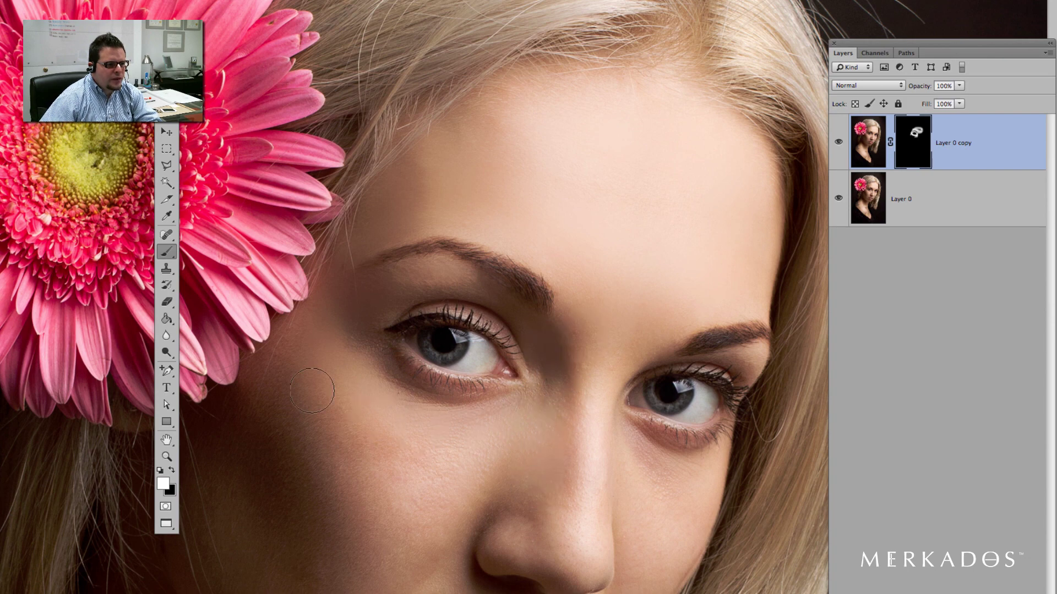
key("bracketright")
key("bracketright")
key("bracketright")
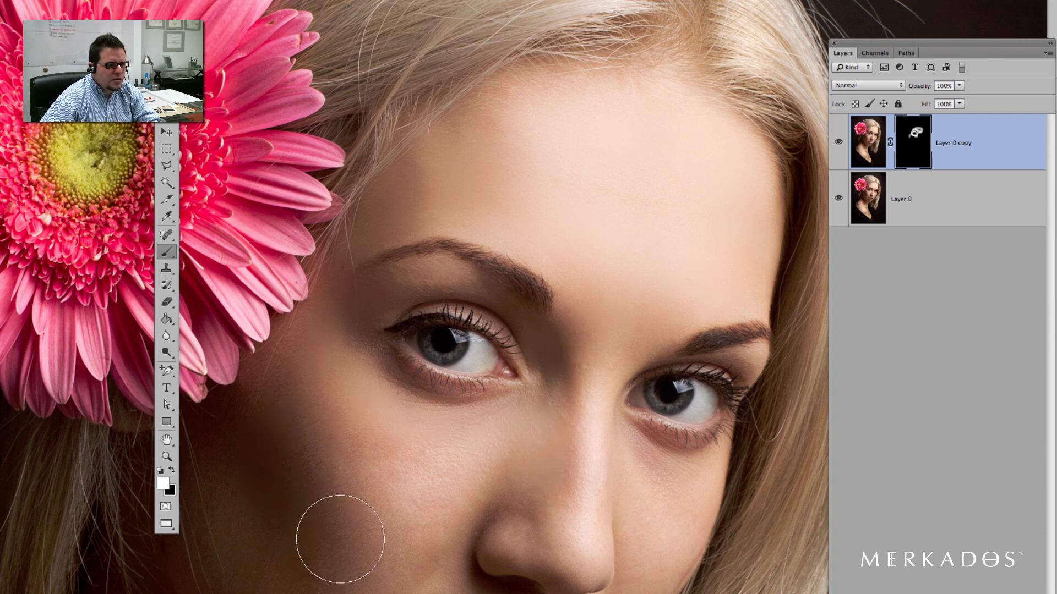
left_click_drag(385, 573, 388, 585)
key("bracketleft")
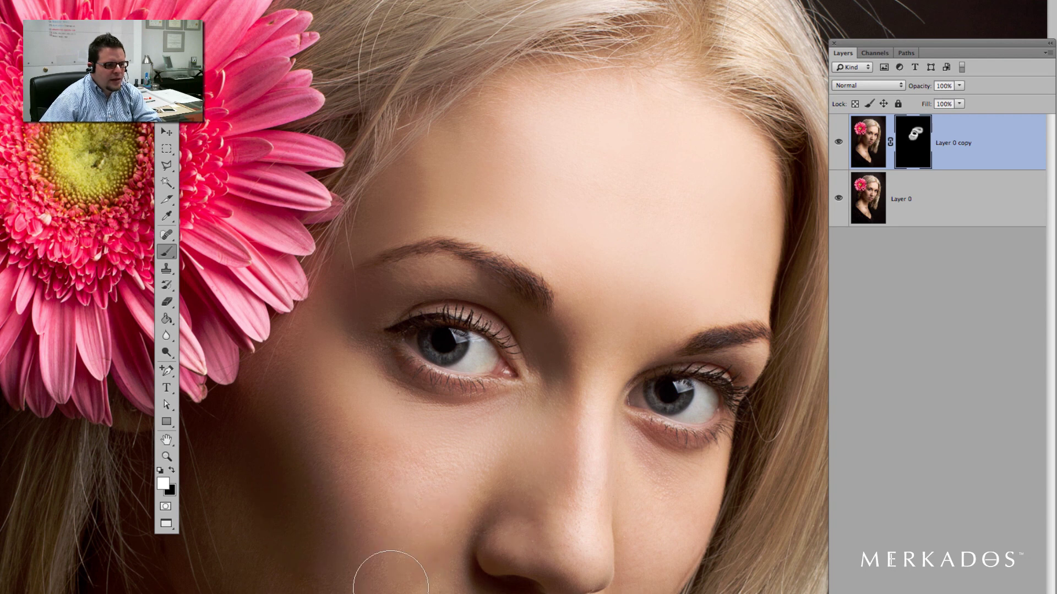
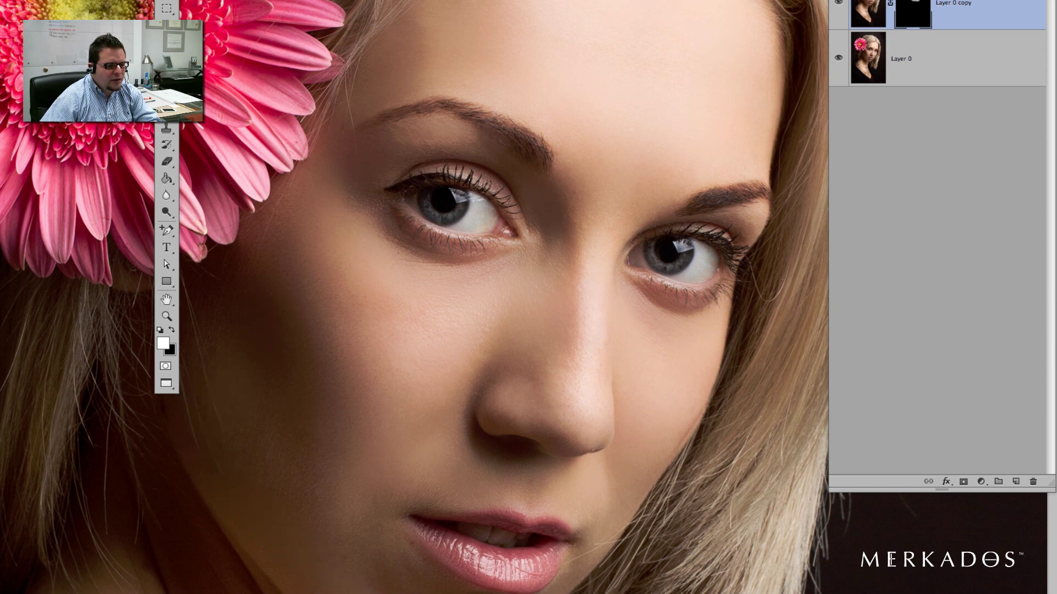
Paint white on the Layer 0 copy mask over the chin, jaw and forehead
mouse_move(365, 588)
left_mouse_down()
mouse_move(405, 584)
mouse_move(373, 509)
mouse_move(344, 525)
mouse_move(259, 458)
left_mouse_up()
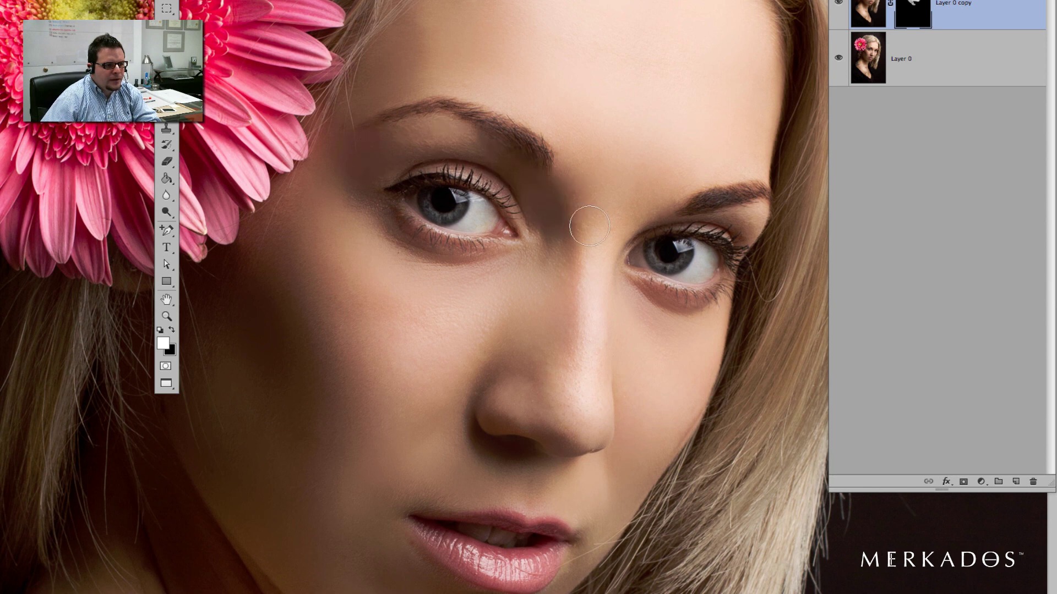
key("bracketleft")
key("bracketleft")
key("bracketleft")
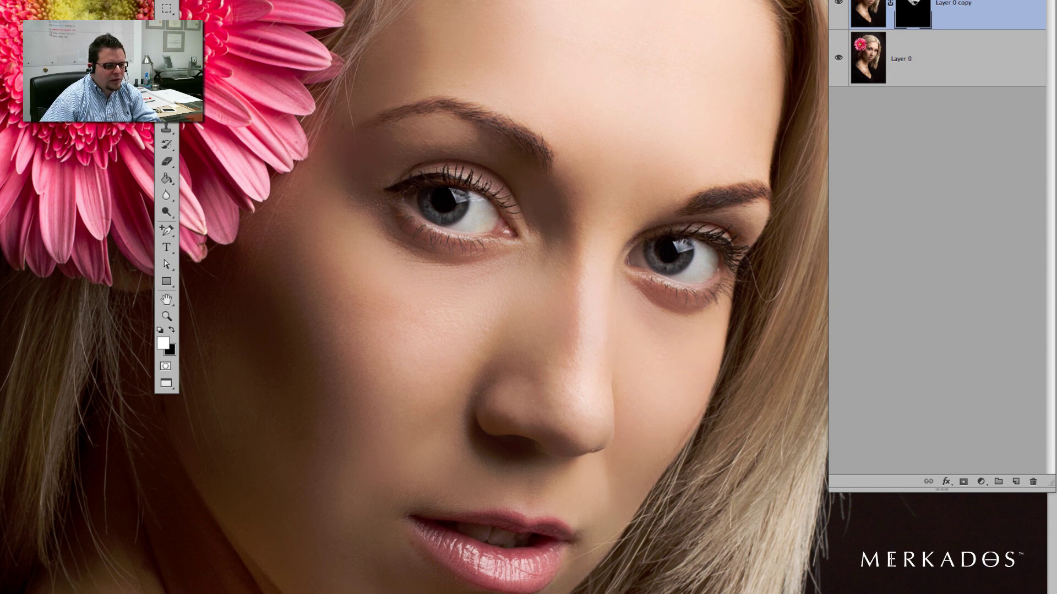
key("bracketright")
key("bracketright")
key("bracketright")
key("bracketright")
key("bracketright")
key("bracketright")
key("bracketright")
key("bracketright")
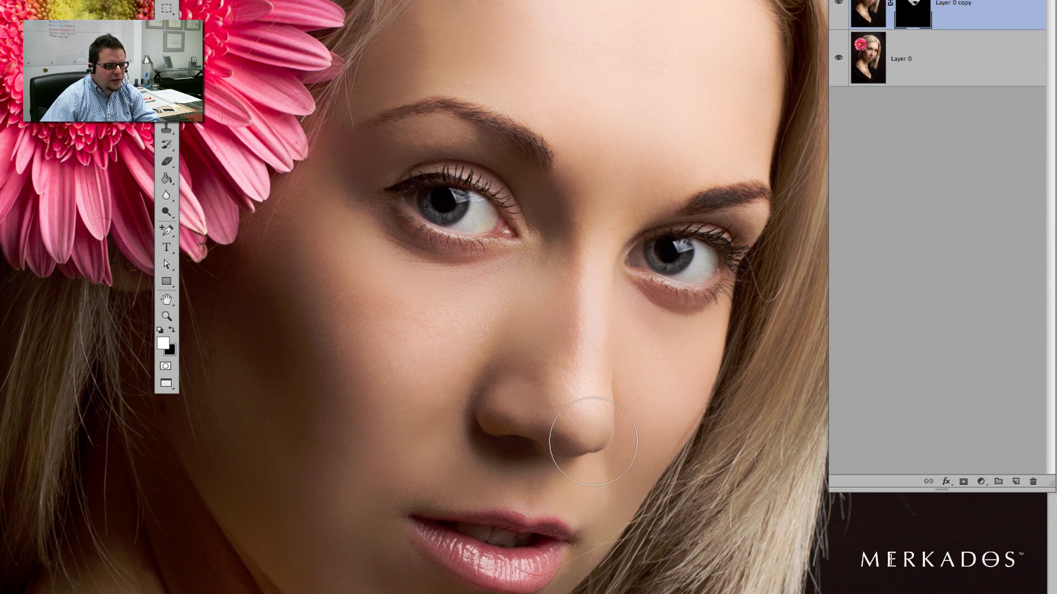
mouse_move(604, 136)
left_mouse_down()
mouse_move(620, 78)
mouse_move(564, 37)
mouse_move(484, 26)
mouse_move(518, 5)
mouse_move(671, 8)
mouse_move(715, 93)
left_mouse_up()
key("z")
left_click(514, 276, "alt")
key("b")
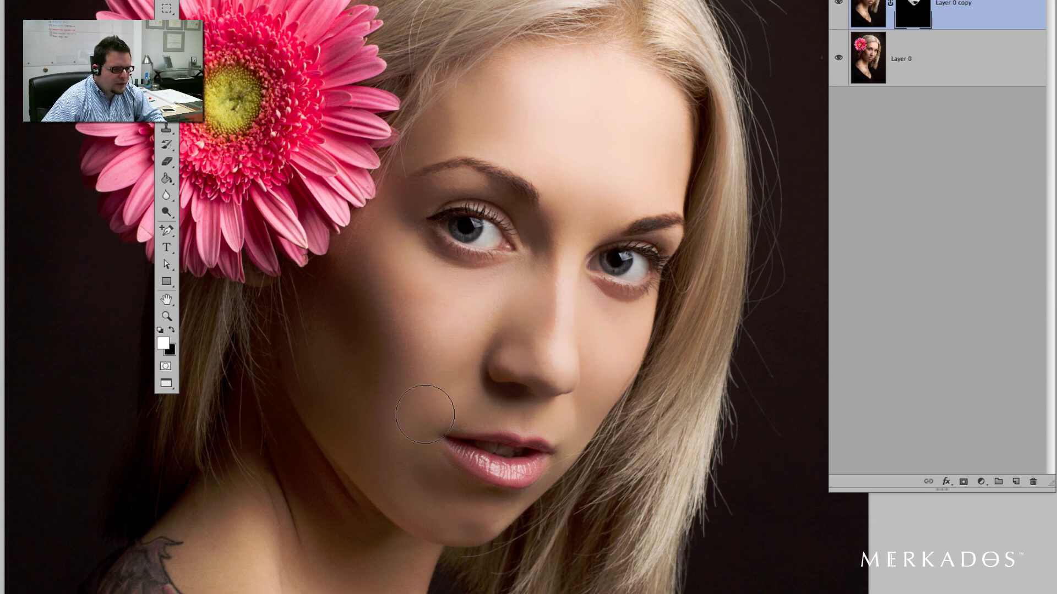
Reveal smoothed skin over the neck, shoulder, chest and collarbone on the Layer 0 copy mask
mouse_move(325, 464)
left_mouse_down()
mouse_move(396, 396)
mouse_move(413, 306)
mouse_move(345, 283)
mouse_move(357, 178)
left_mouse_up()
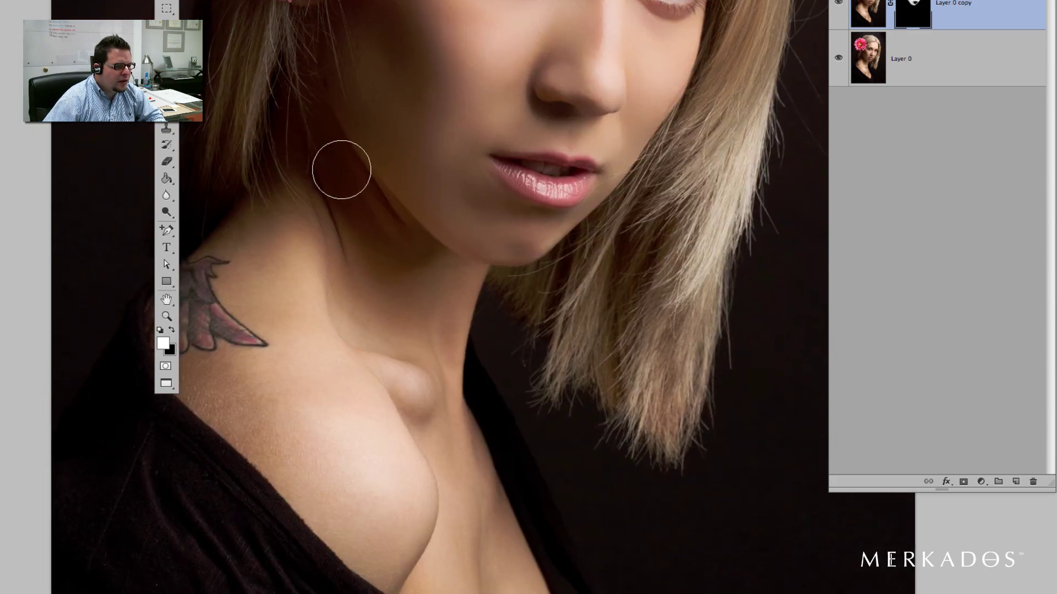
mouse_move(452, 280)
left_mouse_down()
mouse_move(429, 405)
mouse_move(388, 338)
mouse_move(322, 283)
mouse_move(318, 219)
left_mouse_up()
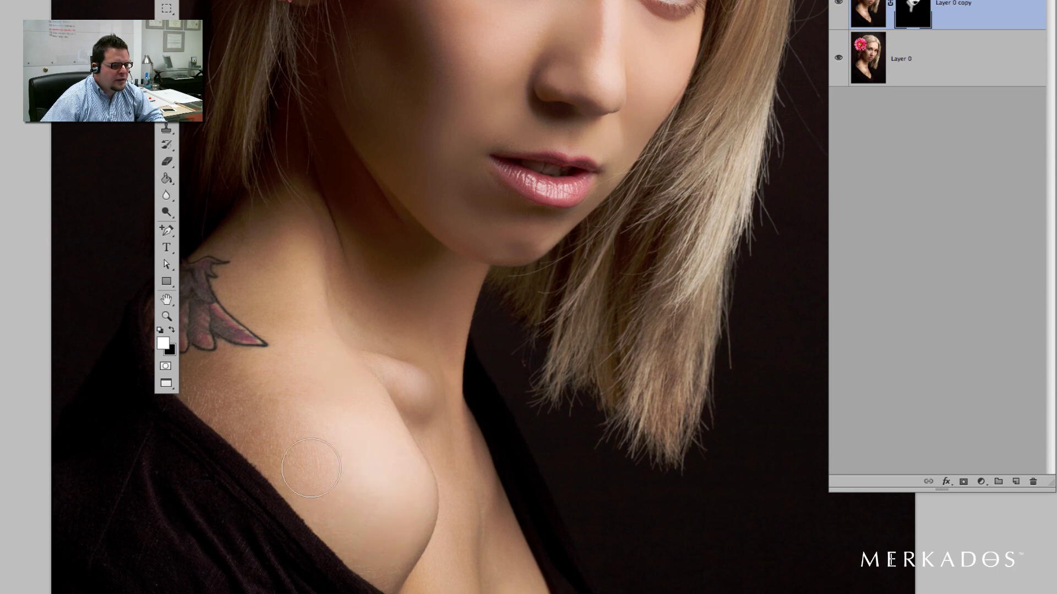
left_click_drag(209, 292, 232, 275)
mouse_move(223, 350)
left_mouse_down()
mouse_move(205, 379)
mouse_move(226, 417)
mouse_move(291, 484)
left_mouse_up()
left_click_drag(402, 549, 414, 551)
mouse_move(442, 306)
left_mouse_down()
mouse_move(439, 372)
mouse_move(483, 535)
mouse_move(514, 588)
left_mouse_up()
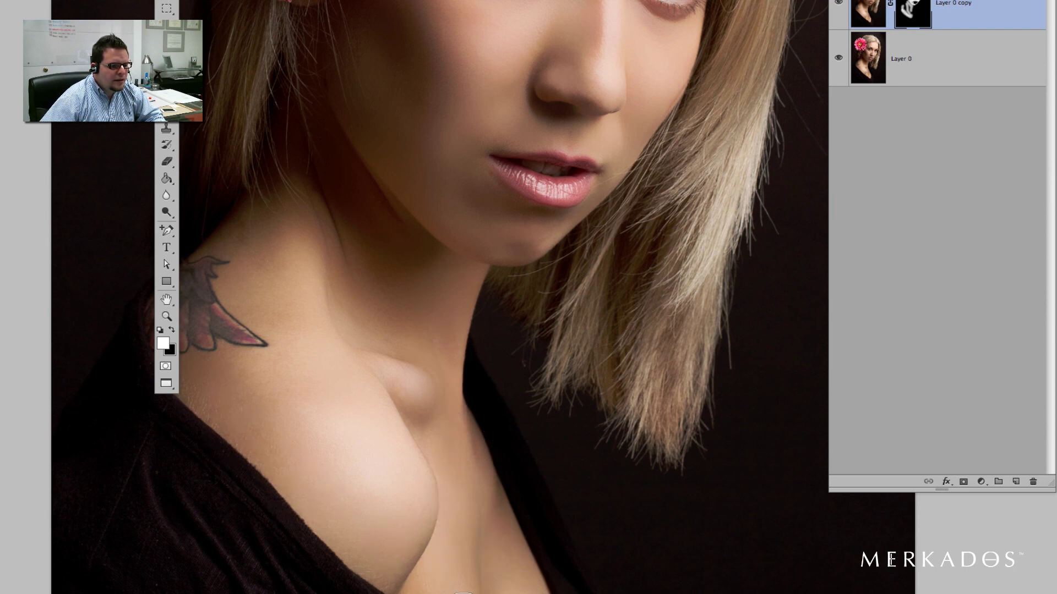
mouse_move(410, 575)
left_mouse_down()
mouse_move(385, 583)
mouse_move(406, 512)
mouse_move(384, 354)
mouse_move(431, 497)
mouse_move(483, 593)
mouse_move(333, 242)
mouse_move(300, 225)
mouse_move(270, 235)
mouse_move(225, 296)
mouse_move(220, 349)
mouse_move(252, 386)
mouse_move(239, 380)
mouse_move(273, 518)
mouse_move(313, 542)
mouse_move(383, 539)
mouse_move(283, 236)
mouse_move(230, 329)
mouse_move(285, 425)
mouse_move(229, 349)
mouse_move(394, 267)
mouse_move(415, 460)
mouse_move(467, 518)
mouse_move(454, 456)
mouse_move(494, 556)
mouse_move(472, 584)
left_mouse_up()
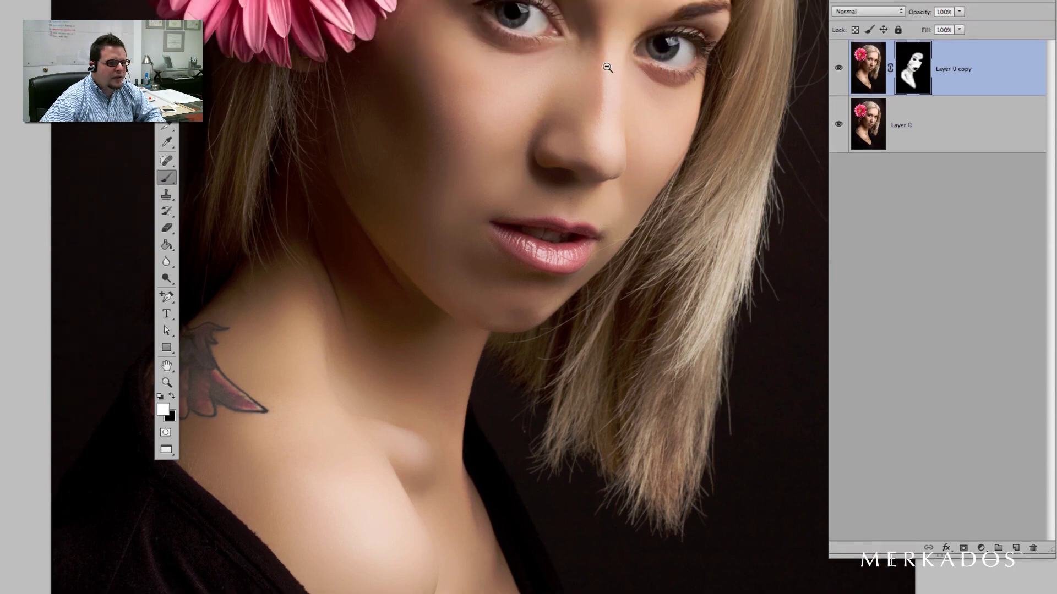
left_click(608, 67, "alt")
Fit the portrait in view and scrub Layer 0 copy's opacity down to 0%
left_click(612, 139, "alt")
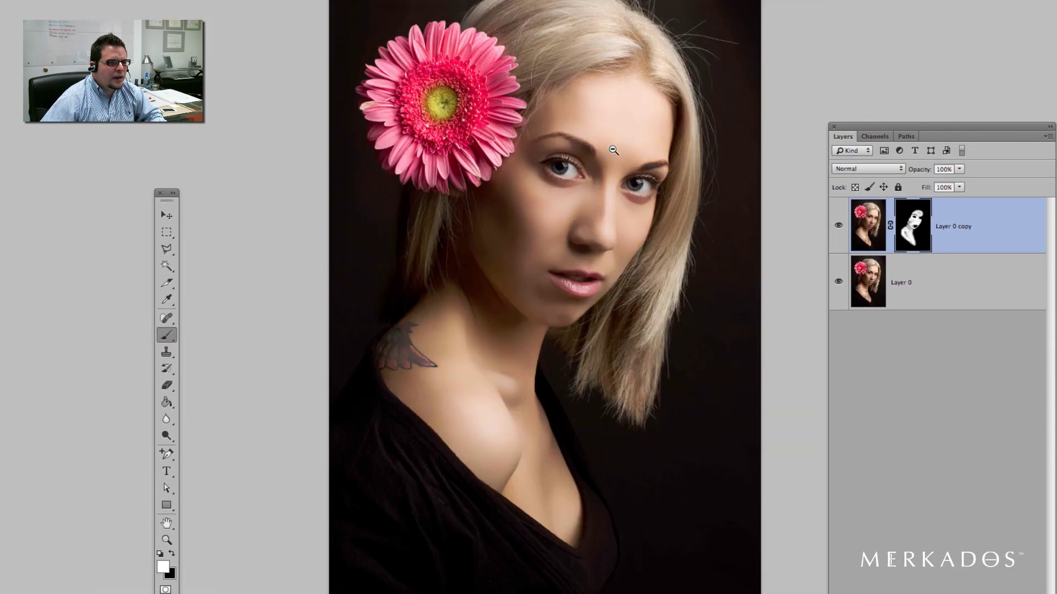
left_click_drag(608, 89, 577, 158)
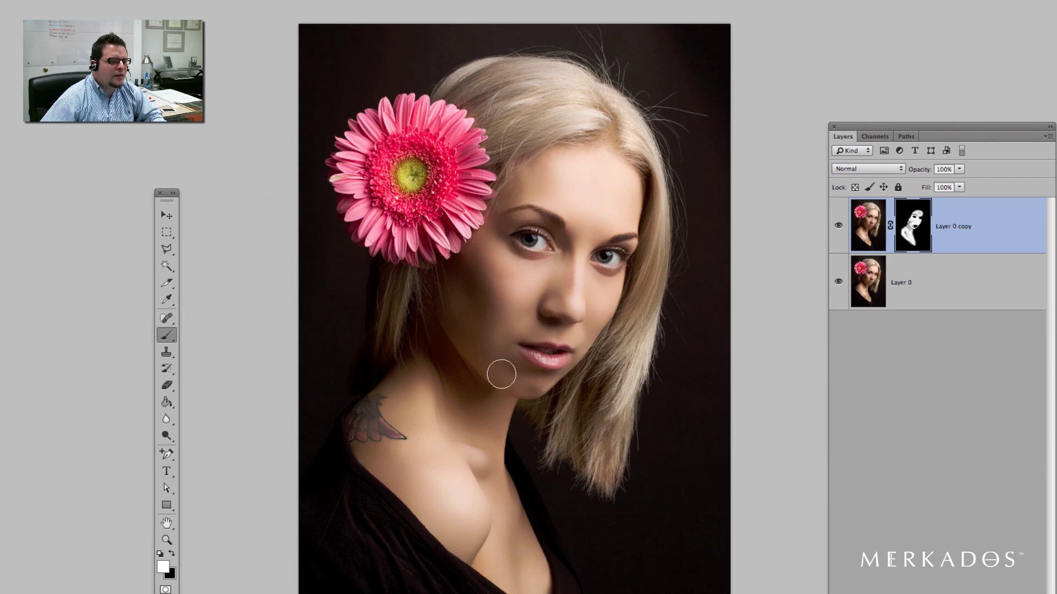
left_click(599, 222, "ctrl")
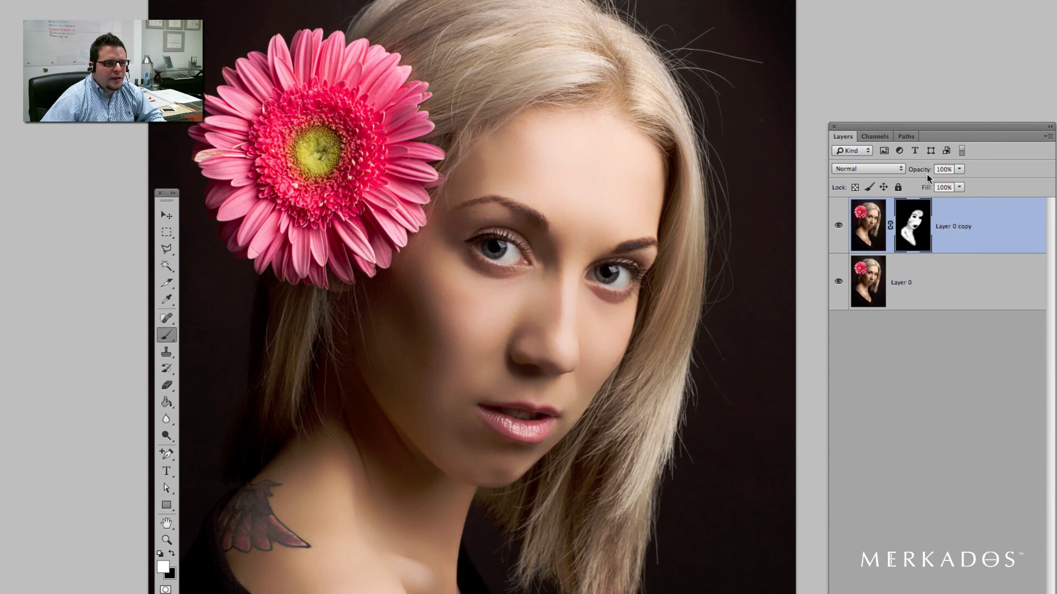
left_click_drag(915, 172, 802, 174)
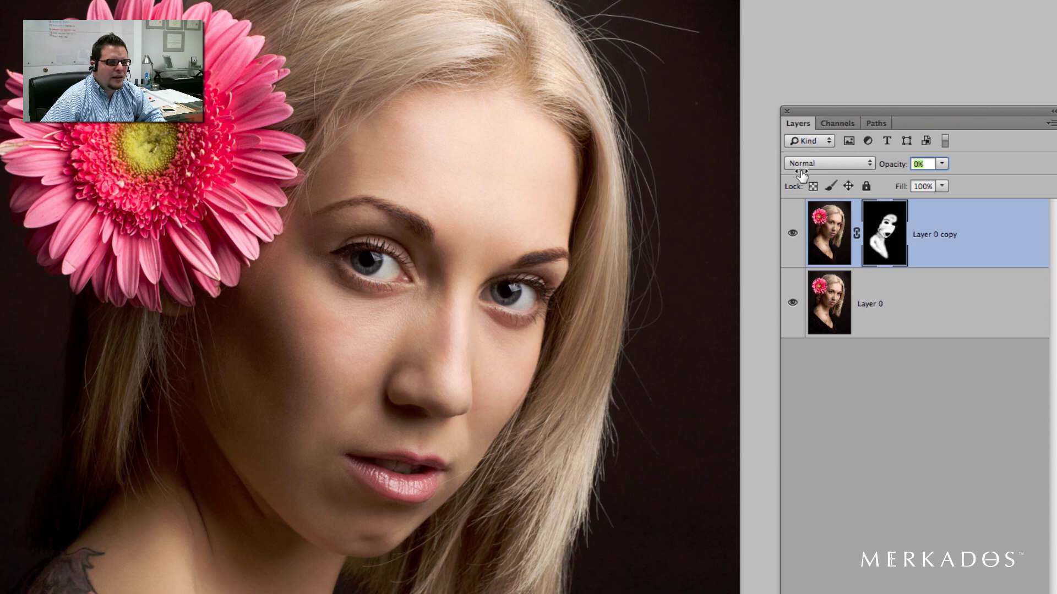
Raise Layer 0 copy to 80% opacity and toggle its visibility to compare
left_click_drag(802, 174, 865, 181)
left_click(792, 235)
left_click(792, 235)
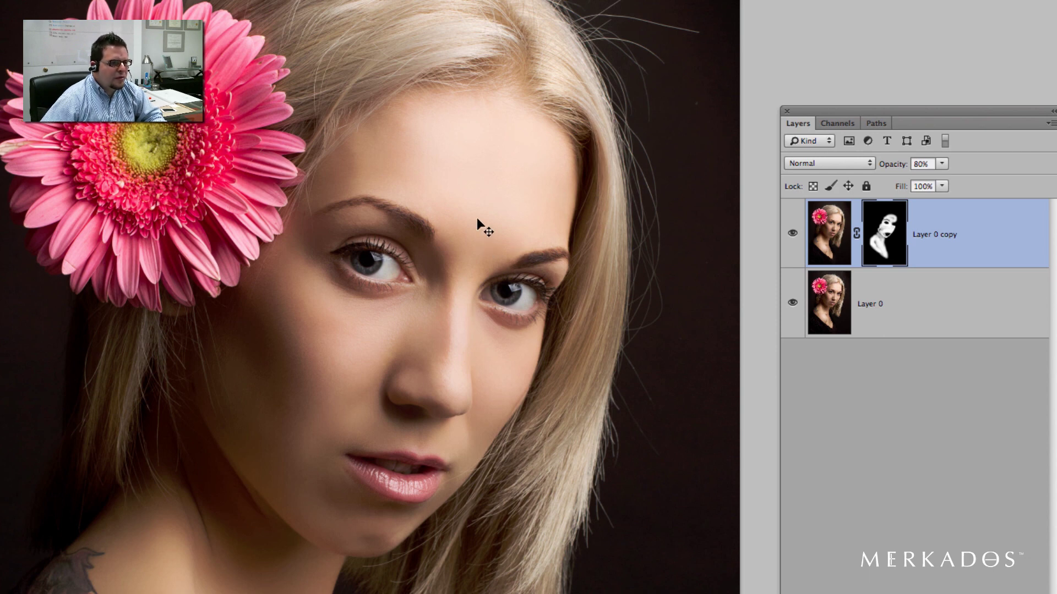
left_click_drag(452, 240, 458, 421)
key("space")
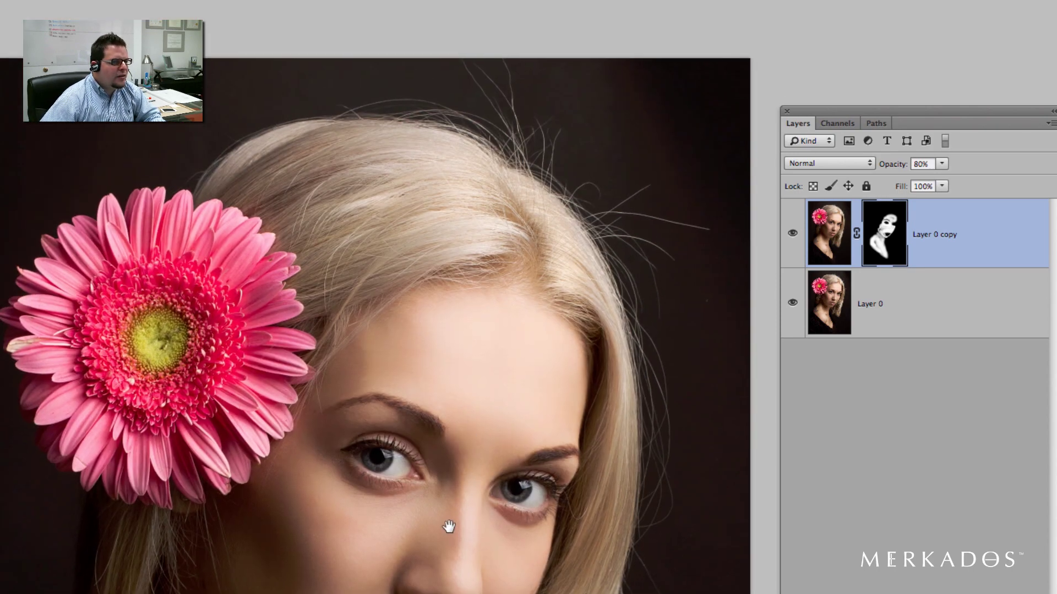
left_click_drag(448, 538, 448, 472)
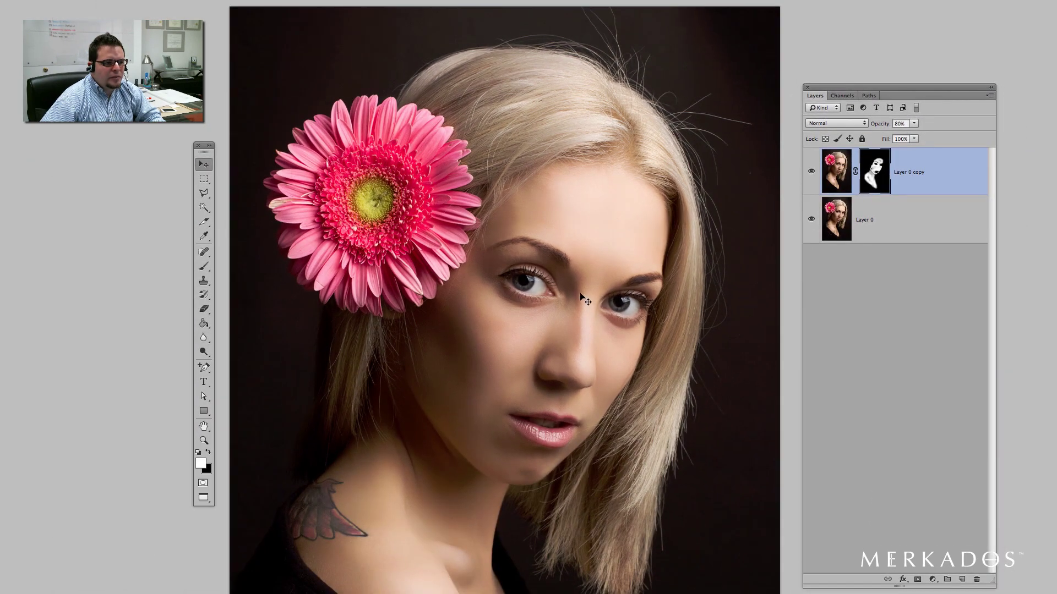
Create Layer 1 and fill it with 50% grey (lightness 50, #777777) using the Paint Bucket
left_click(962, 580)
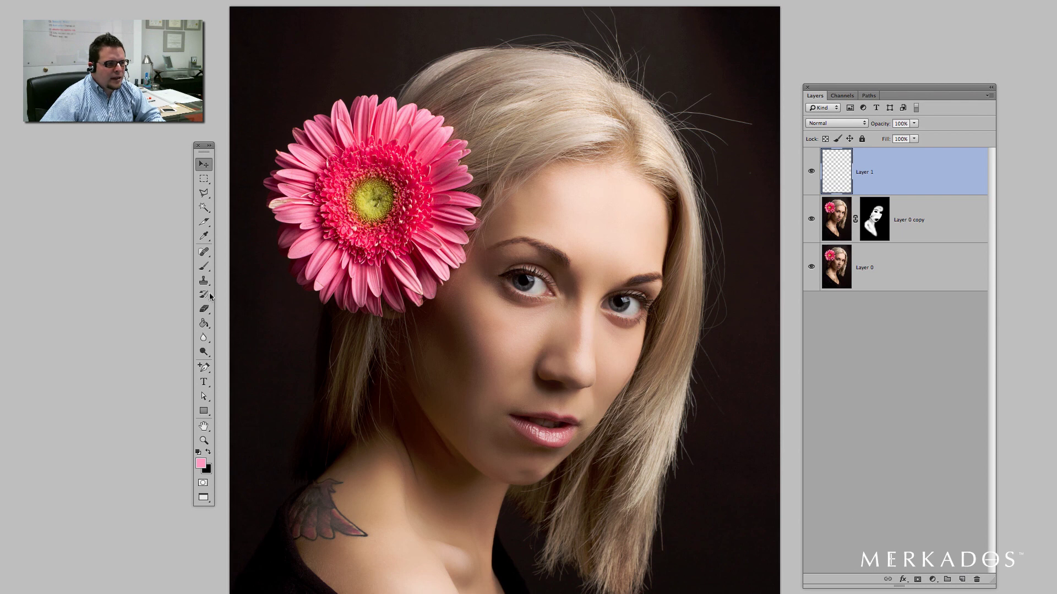
left_click(203, 324)
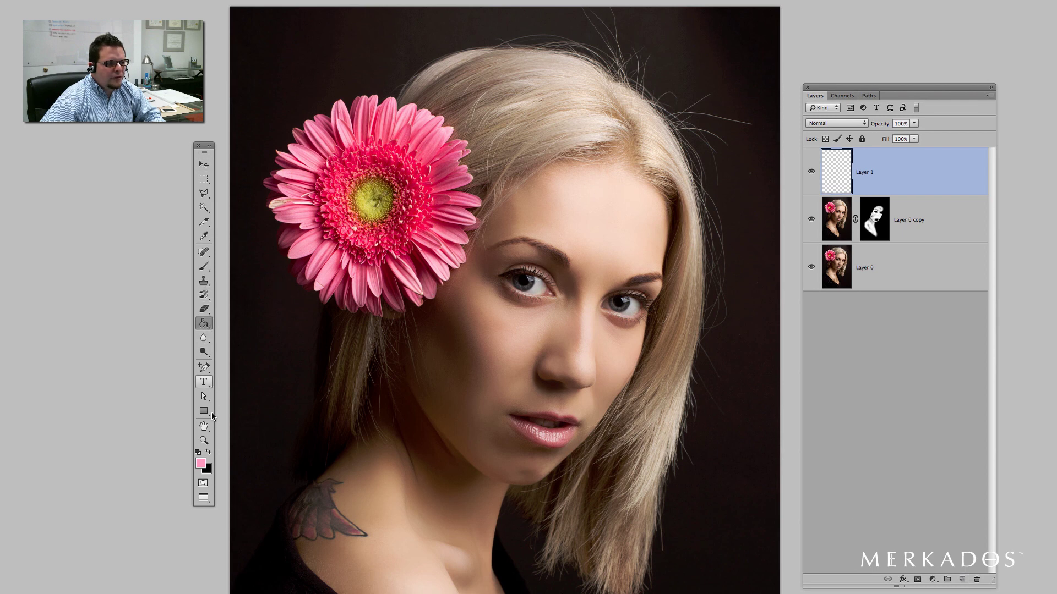
left_click(201, 464)
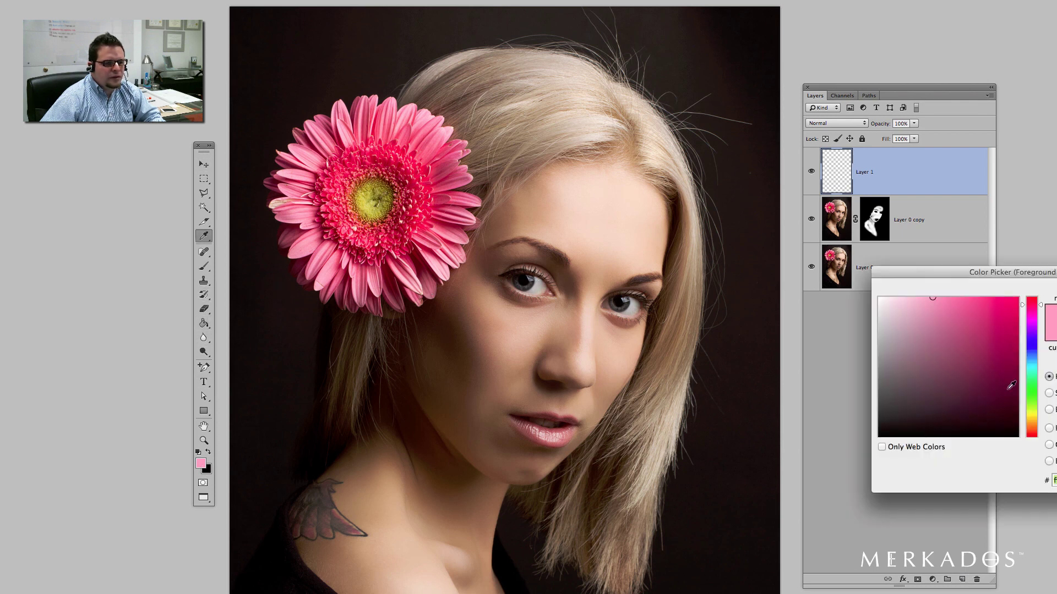
left_click_drag(898, 372, 879, 359)
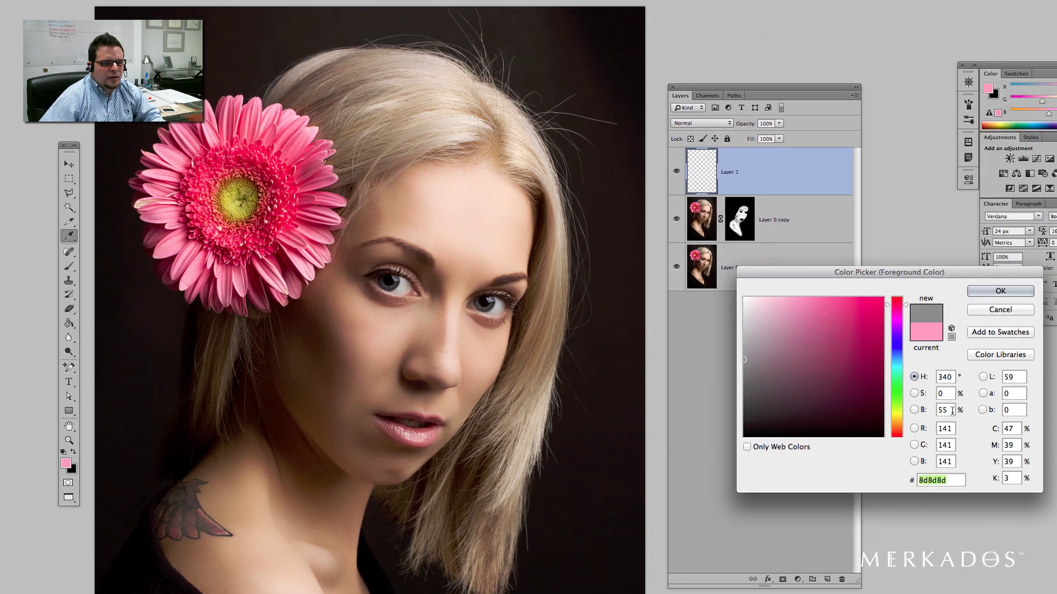
left_click_drag(793, 371, 737, 364)
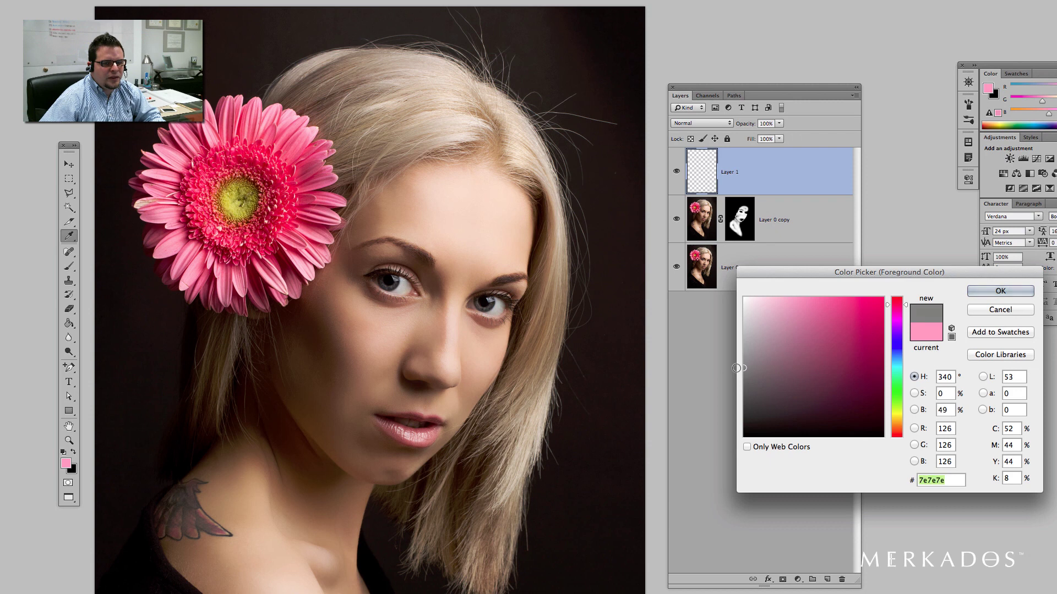
double_click(1011, 377)
type("50")
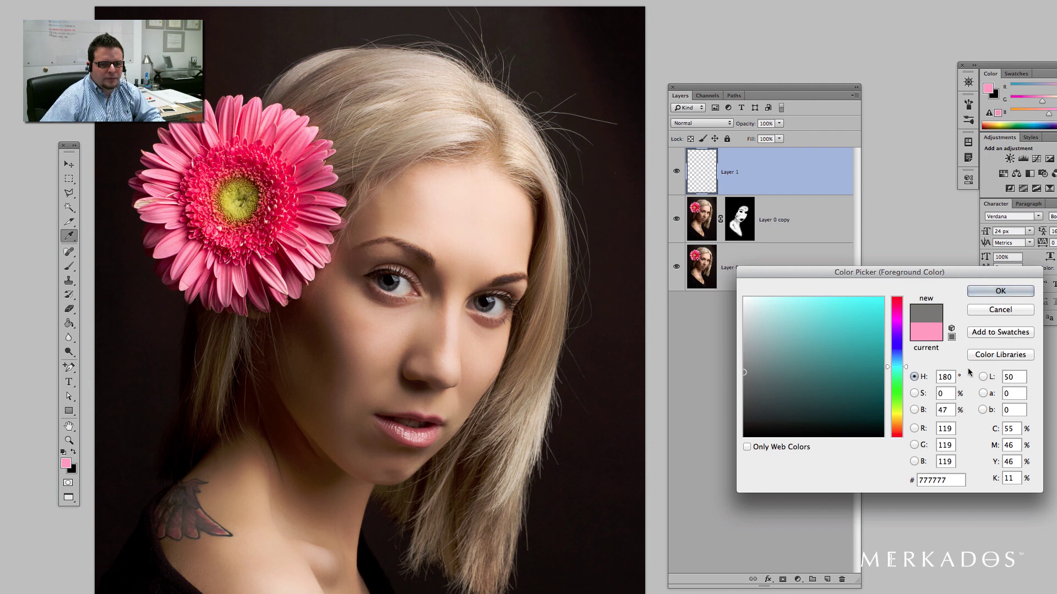
left_click(990, 294)
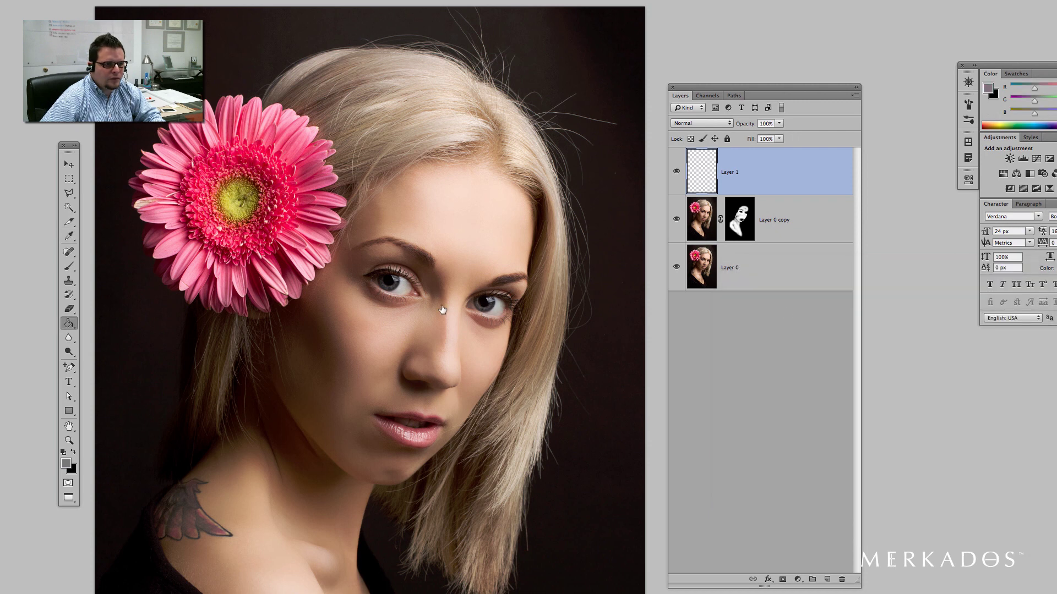
left_click(378, 308)
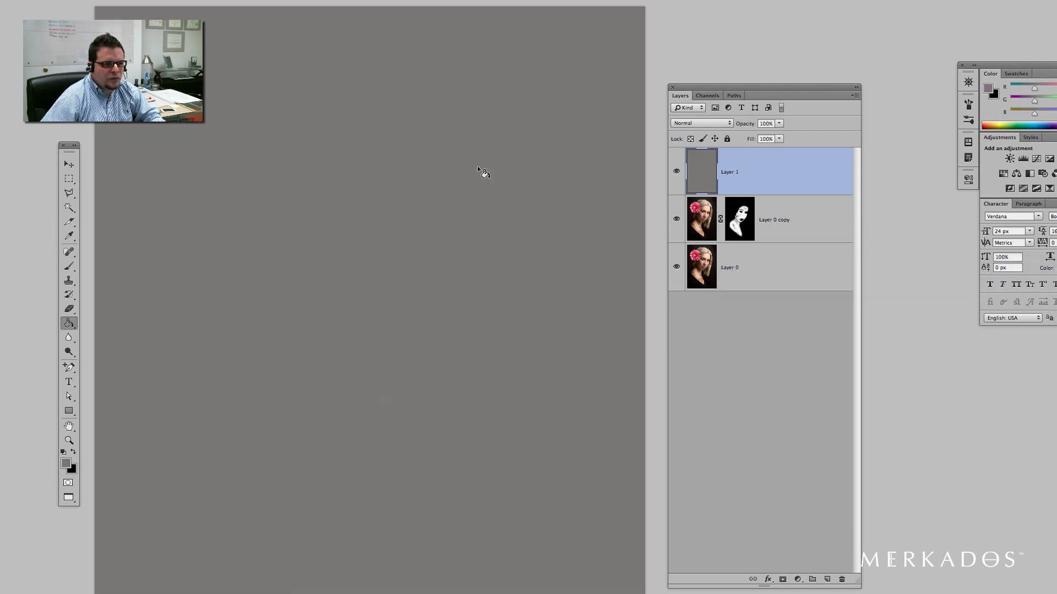
Set Layer 1's blend mode to Overlay
left_click_drag(503, 233, 502, 218)
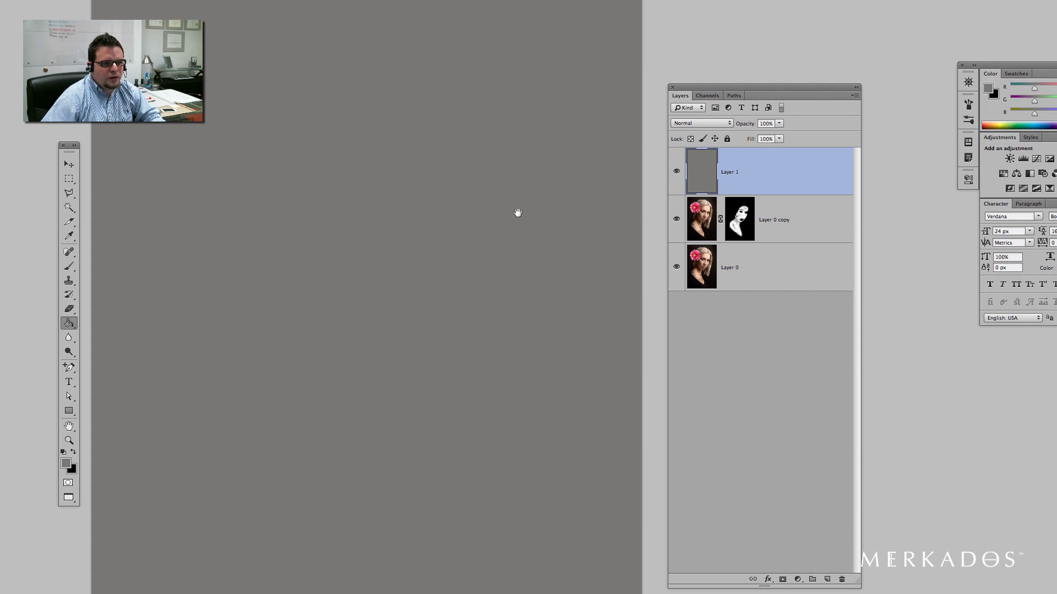
left_click(701, 123)
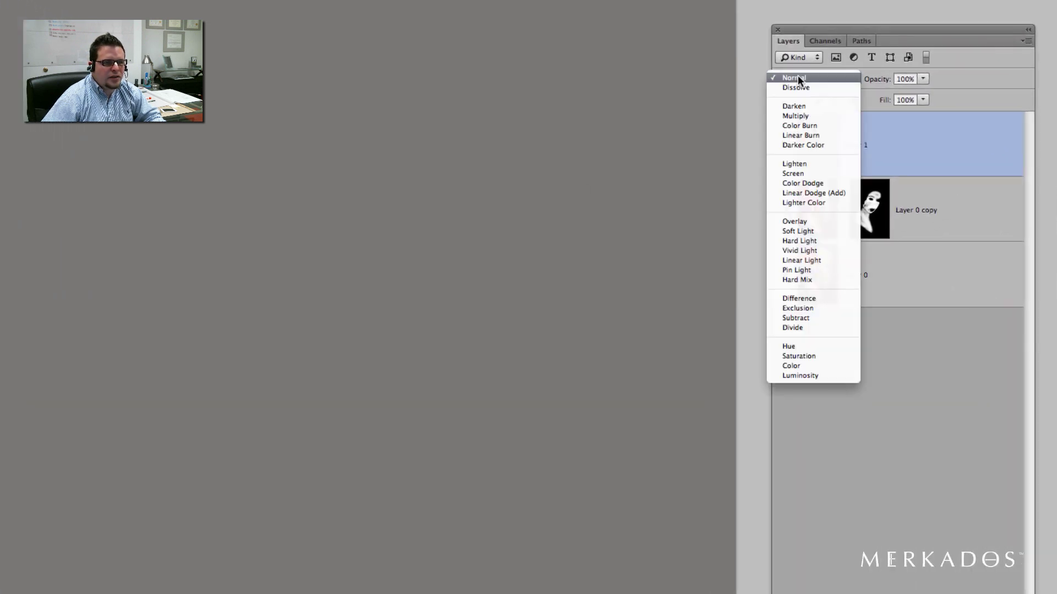
left_click(801, 221)
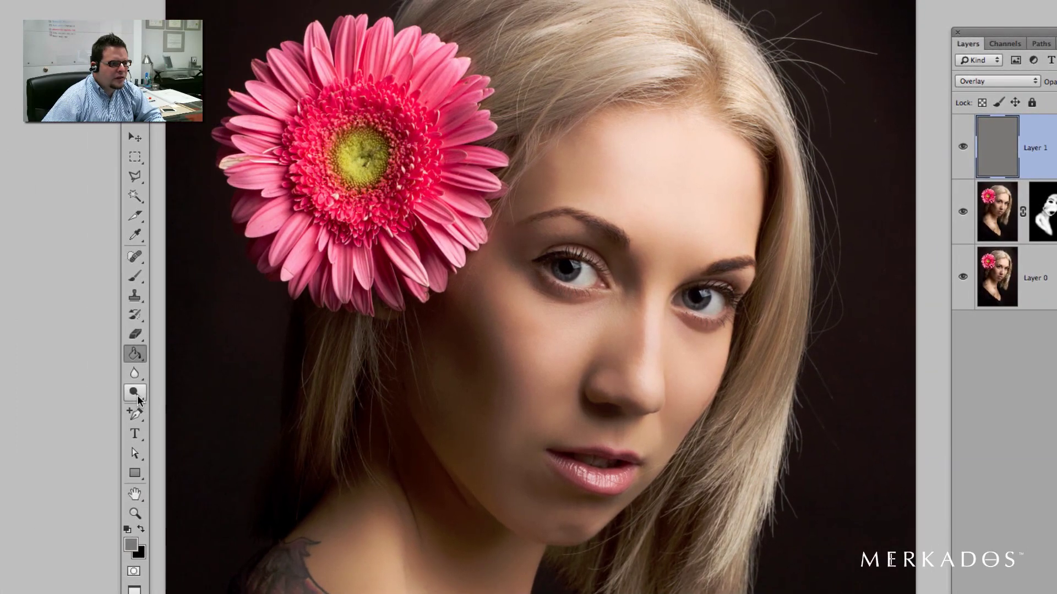
Select the Burn tool from the Dodge tool group
left_click_drag(138, 399, 189, 401)
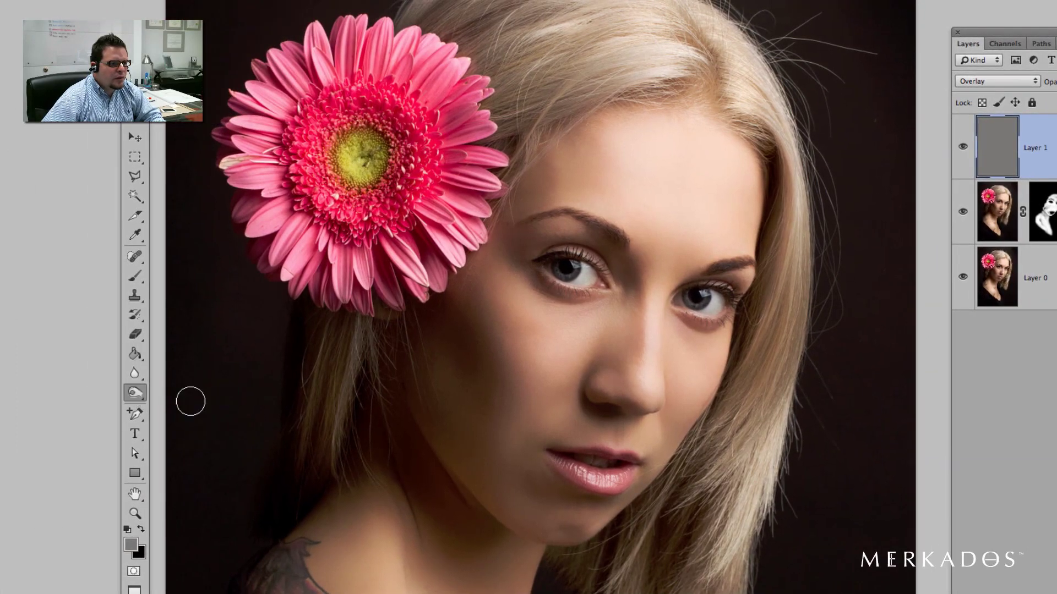
left_click(136, 396)
left_click_drag(136, 395, 190, 406)
left_click(190, 406)
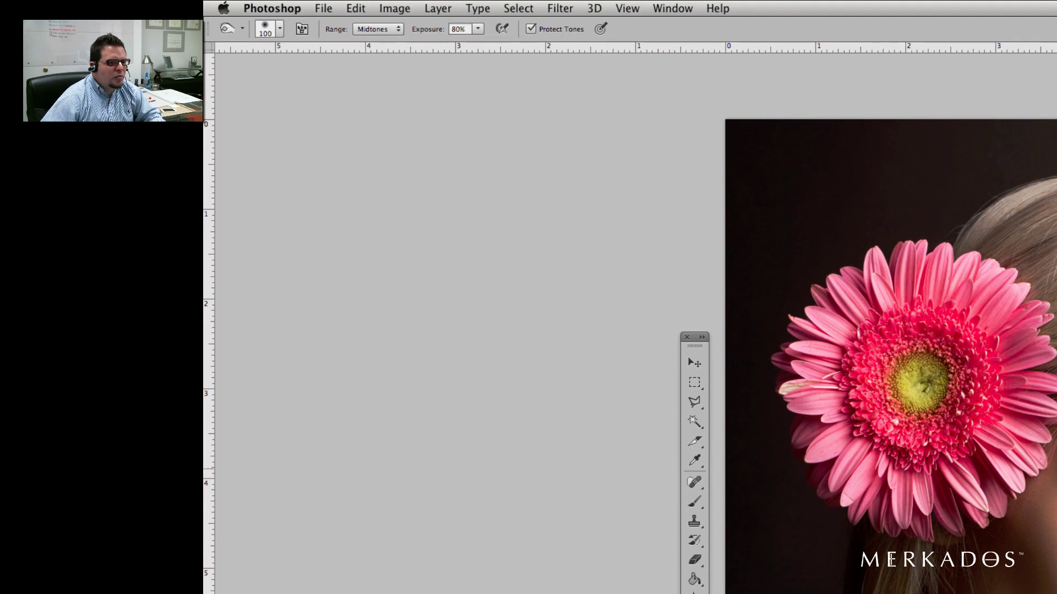
Zoom in on the left eye and burn the brow bone under the eyebrow
key("super+plus")
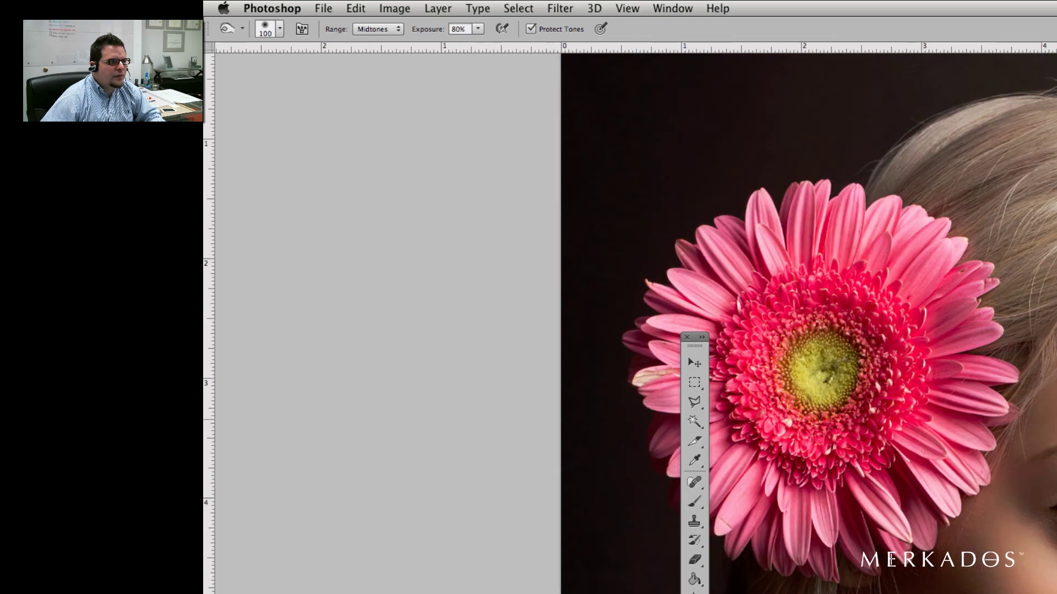
left_click(266, 32)
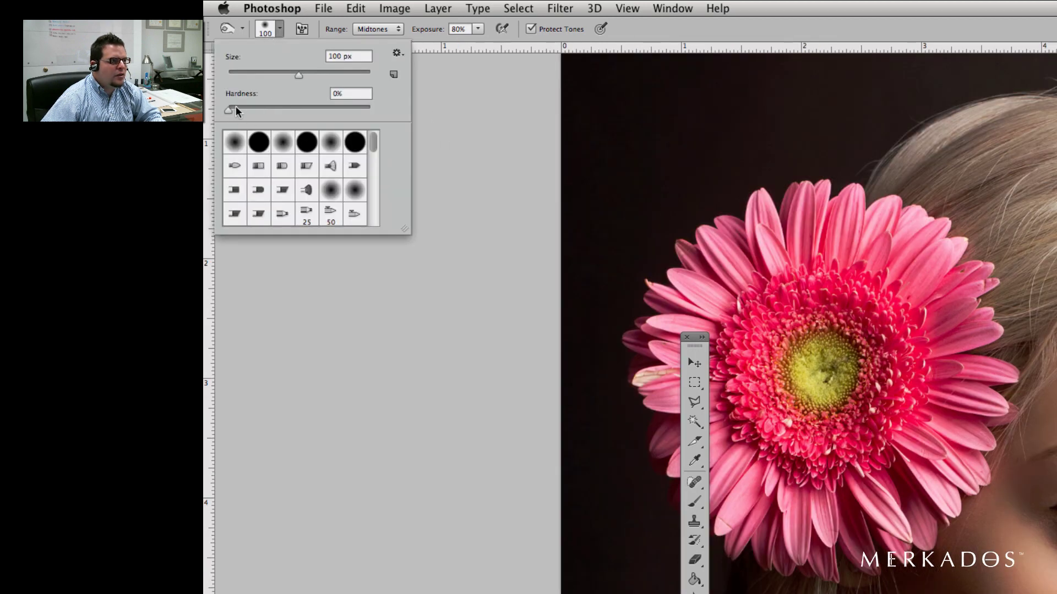
left_click(275, 30)
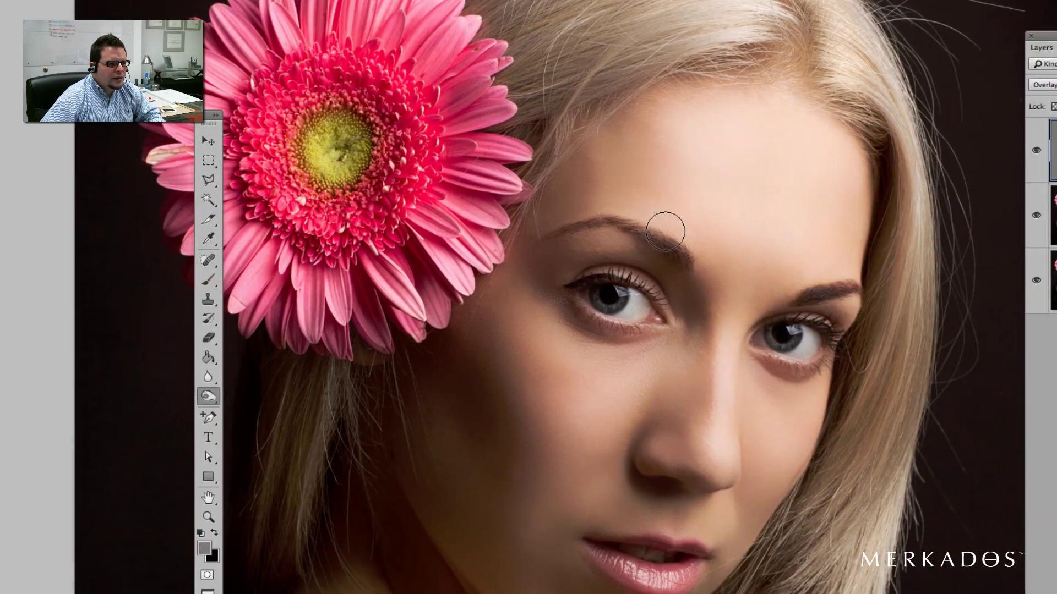
left_click(657, 241)
left_click(658, 306)
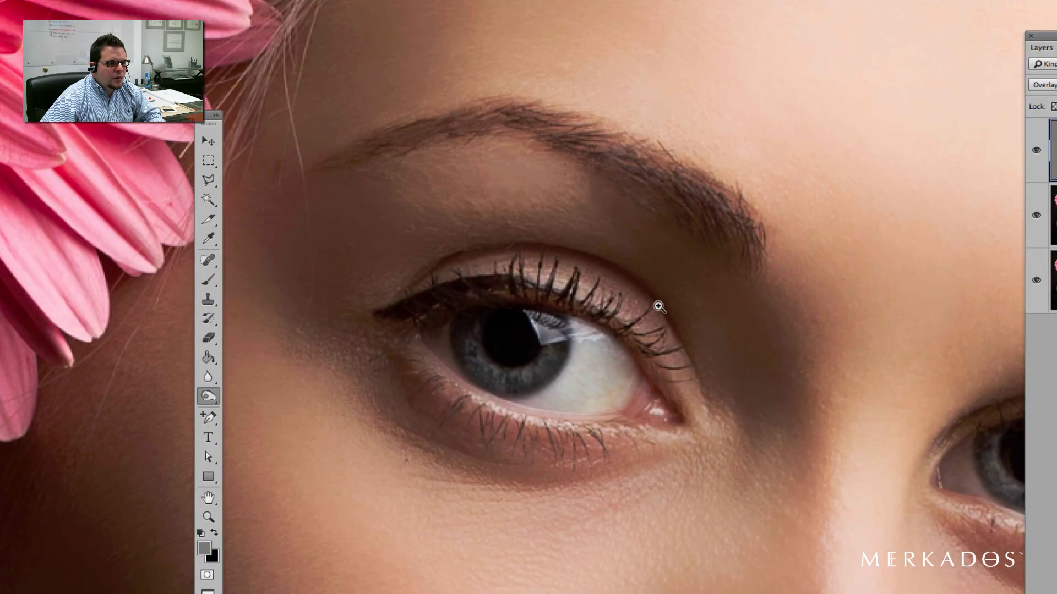
key("bracketleft")
key("bracketleft")
key("bracketleft")
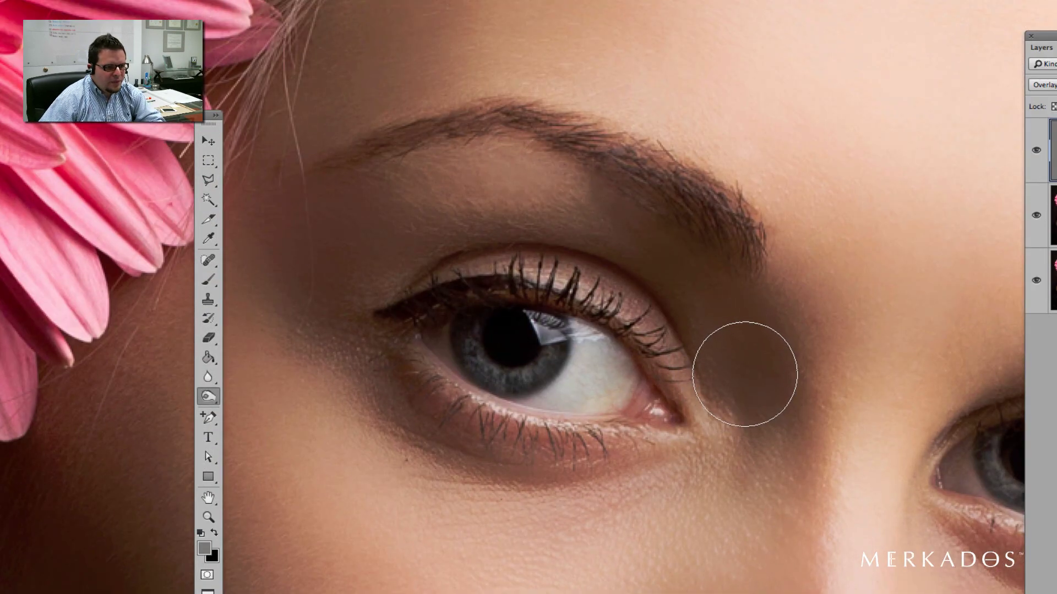
mouse_move(618, 220)
left_mouse_down()
mouse_move(571, 210)
mouse_move(448, 218)
mouse_move(314, 278)
mouse_move(370, 267)
mouse_move(327, 268)
mouse_move(329, 249)
mouse_move(405, 202)
mouse_move(475, 186)
mouse_move(581, 218)
mouse_move(654, 260)
mouse_move(705, 309)
mouse_move(742, 382)
mouse_move(723, 313)
mouse_move(608, 224)
mouse_move(509, 192)
mouse_move(460, 191)
mouse_move(308, 262)
left_mouse_up()
Darken the left eye's upper lash line and lower lid toward the outer corner
key("bracketleft")
key("bracketleft")
key("bracketright")
key("bracketright")
key("bracketleft")
key("bracketleft")
key("bracketleft")
key("bracketleft")
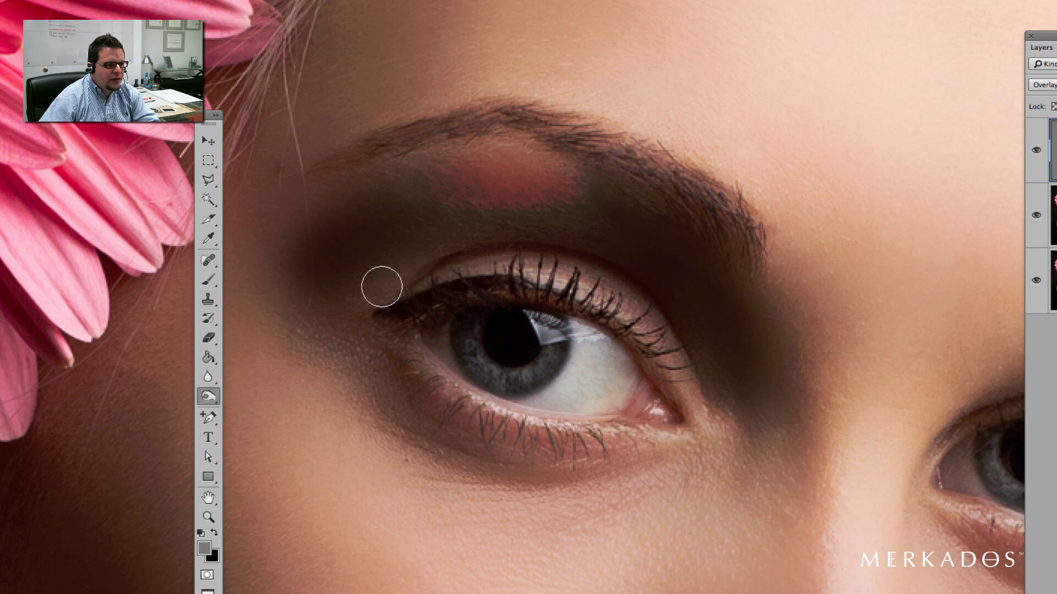
mouse_move(463, 275)
left_mouse_down()
mouse_move(555, 278)
mouse_move(655, 335)
mouse_move(703, 420)
mouse_move(668, 338)
mouse_move(599, 281)
mouse_move(476, 268)
mouse_move(389, 293)
mouse_move(519, 260)
mouse_move(633, 311)
mouse_move(693, 401)
mouse_move(446, 406)
mouse_move(408, 370)
mouse_move(496, 419)
left_mouse_up()
mouse_move(432, 388)
left_mouse_down()
mouse_move(393, 332)
mouse_move(453, 396)
mouse_move(498, 415)
left_mouse_up()
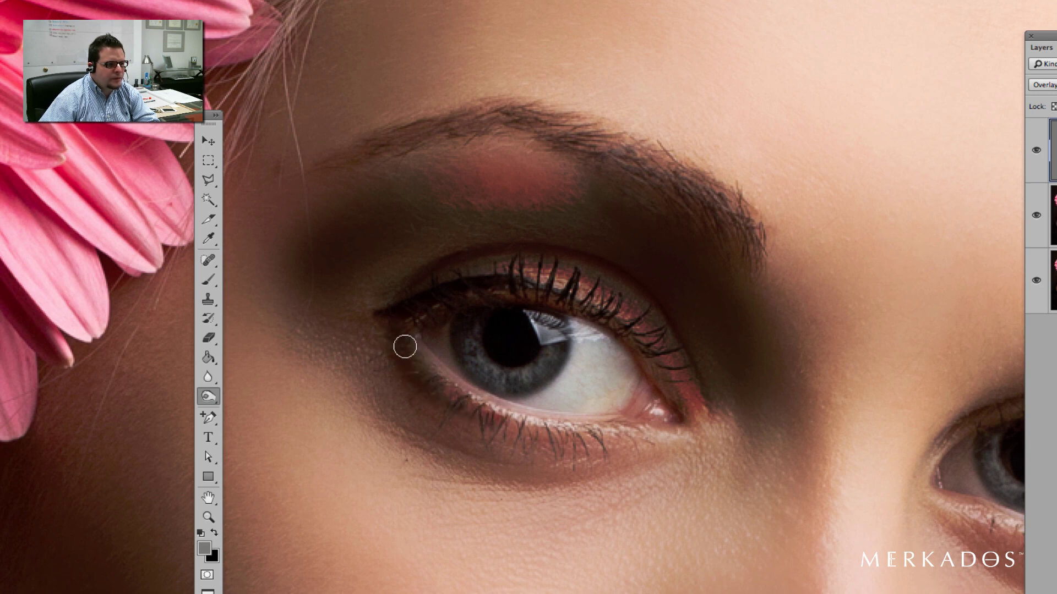
Zoom in on the eye on the right and burn its lid crease
left_click(732, 326, "alt")
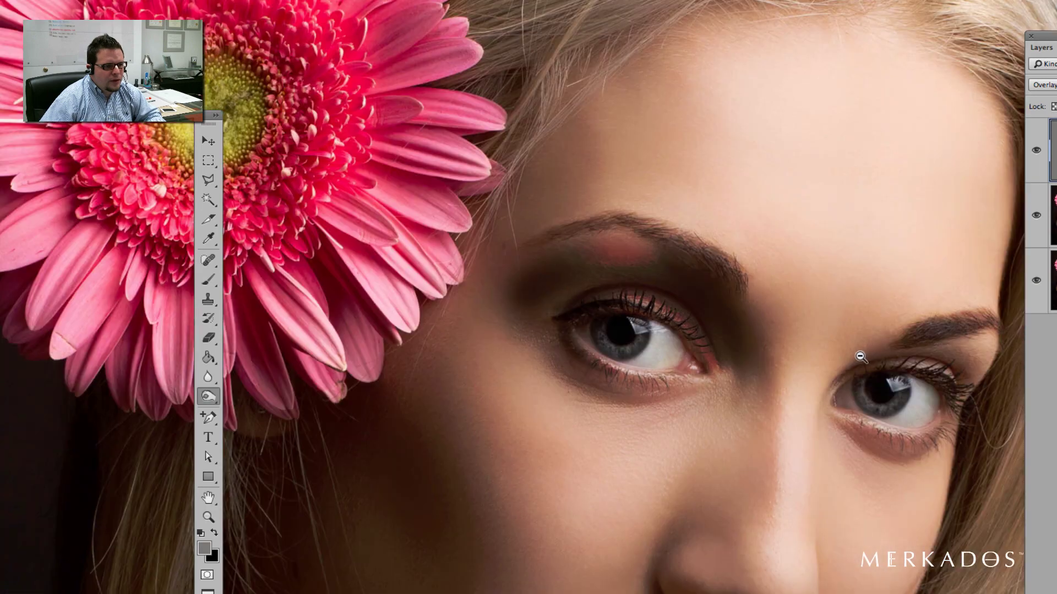
left_click_drag(691, 356, 578, 351)
left_click_drag(939, 373, 746, 368)
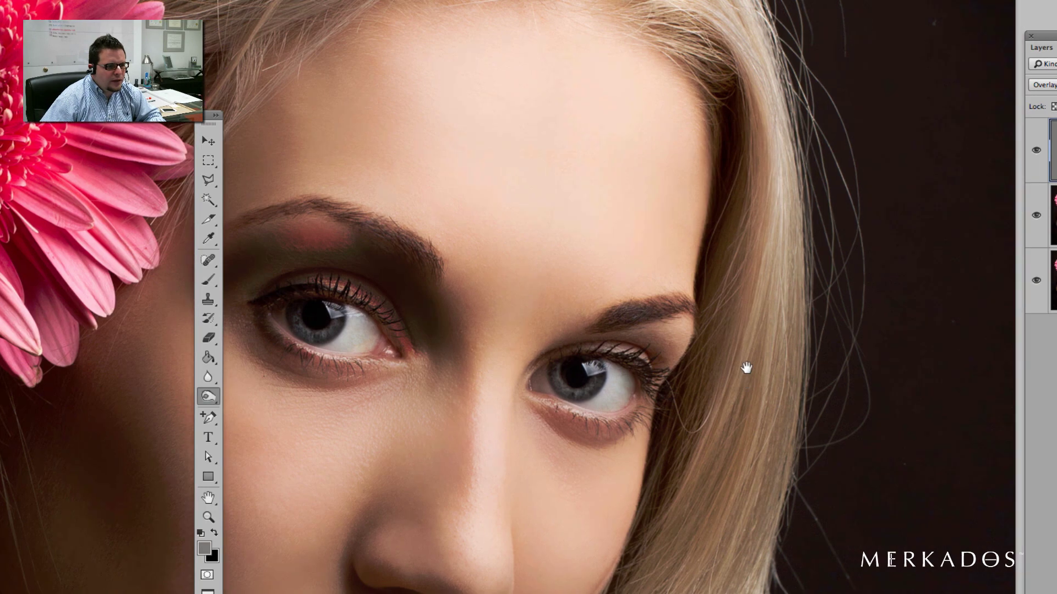
left_click(627, 332)
left_click(628, 333)
mouse_move(385, 394)
left_mouse_down()
mouse_move(522, 341)
mouse_move(616, 334)
mouse_move(711, 379)
mouse_move(718, 439)
mouse_move(688, 419)
mouse_move(691, 429)
mouse_move(702, 409)
mouse_move(722, 440)
mouse_move(741, 405)
mouse_move(655, 351)
mouse_move(738, 349)
mouse_move(763, 394)
mouse_move(735, 432)
left_mouse_up()
Darken the right eye's upper lid and upper and lower lash lines with a smaller brush
key("bracketleft")
key("bracketleft")
key("bracketleft")
mouse_move(665, 403)
left_mouse_down()
mouse_move(543, 372)
mouse_move(486, 375)
mouse_move(349, 421)
mouse_move(326, 456)
mouse_move(408, 397)
mouse_move(463, 383)
mouse_move(592, 380)
mouse_move(695, 432)
mouse_move(621, 388)
mouse_move(521, 384)
left_mouse_up()
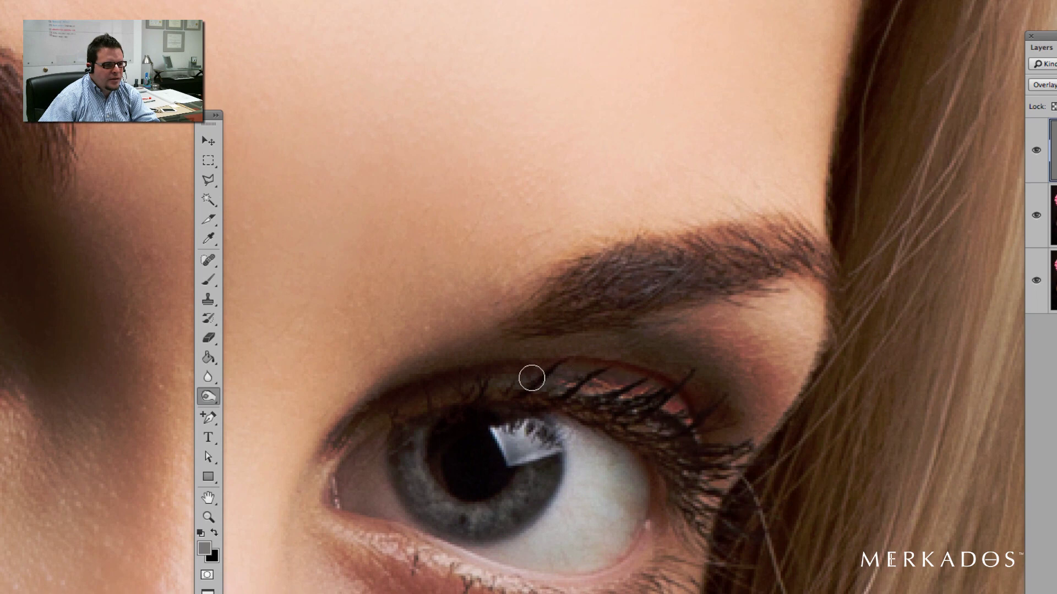
mouse_move(666, 536)
left_mouse_down()
mouse_move(647, 587)
mouse_move(598, 493)
mouse_move(574, 489)
left_mouse_up()
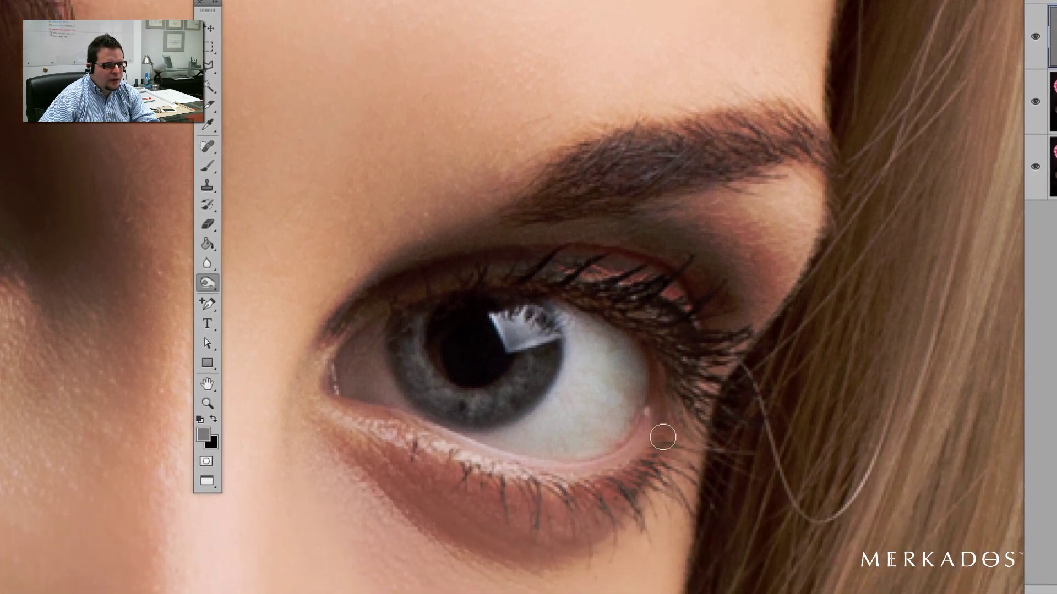
mouse_move(667, 439)
left_mouse_down()
mouse_move(631, 478)
mouse_move(566, 487)
mouse_move(625, 471)
mouse_move(657, 440)
mouse_move(691, 354)
left_mouse_up()
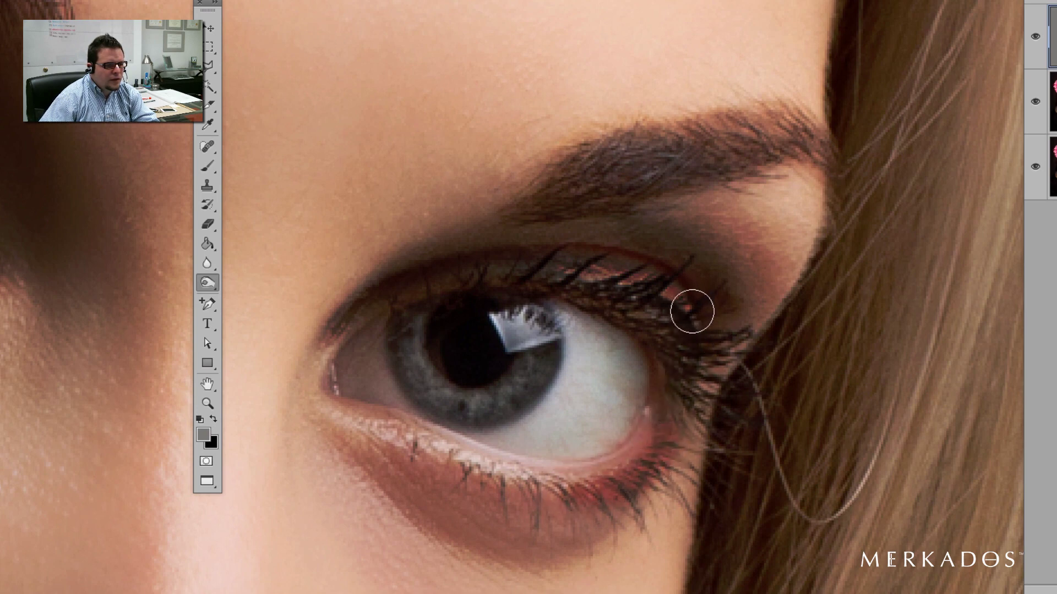
mouse_move(570, 251)
left_mouse_down()
mouse_move(445, 278)
mouse_move(414, 273)
mouse_move(373, 292)
mouse_move(513, 229)
mouse_move(591, 227)
left_mouse_up()
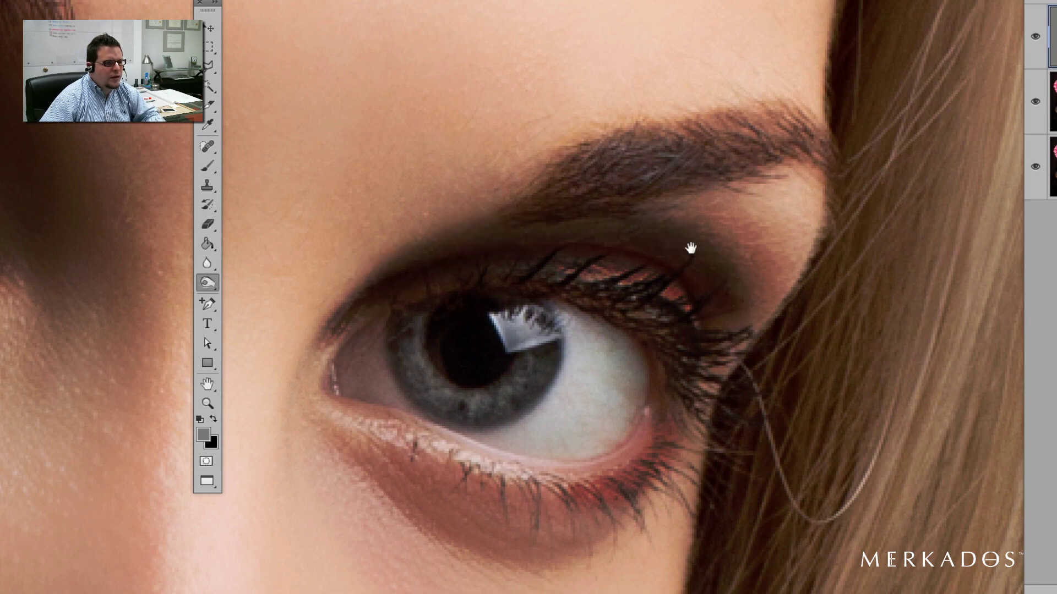
Zoom out to review both smoky eyes across the whole portrait
left_click(634, 163, "alt")
left_click(583, 172, "alt")
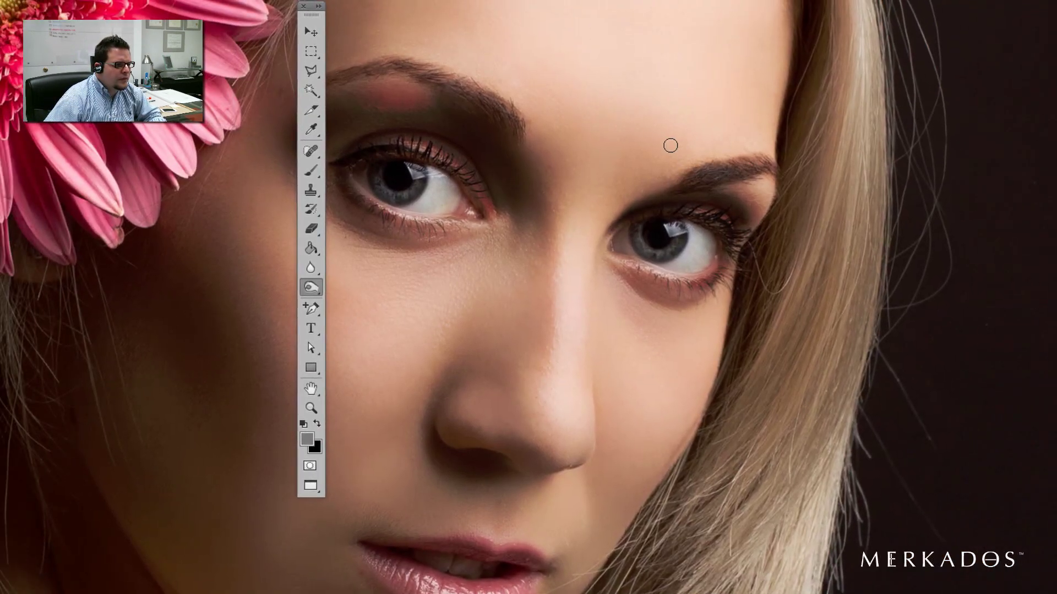
left_click_drag(592, 137, 707, 168)
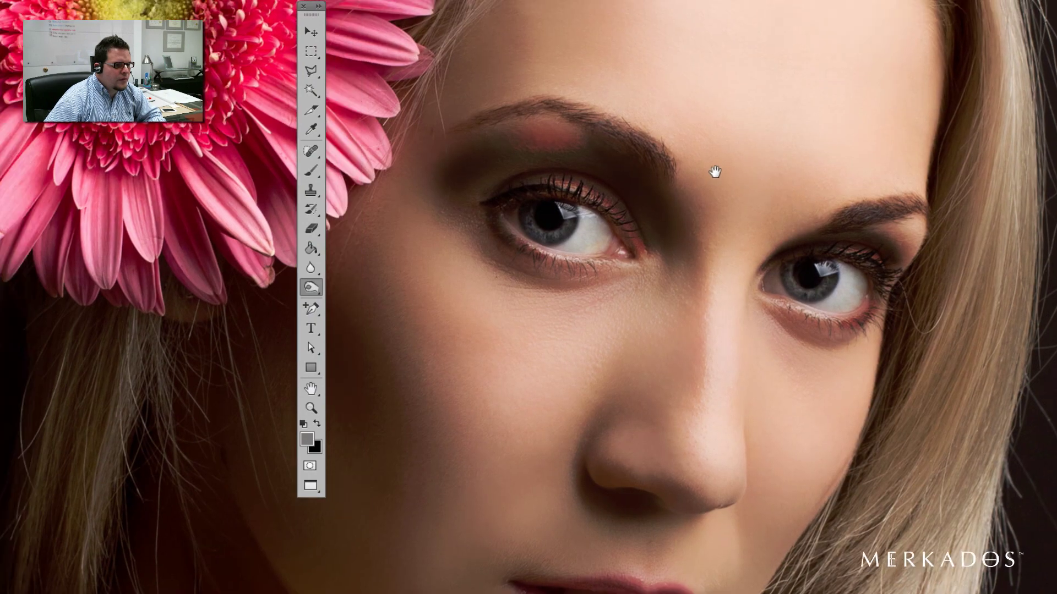
left_click(716, 173, "alt")
left_click(716, 174, "alt")
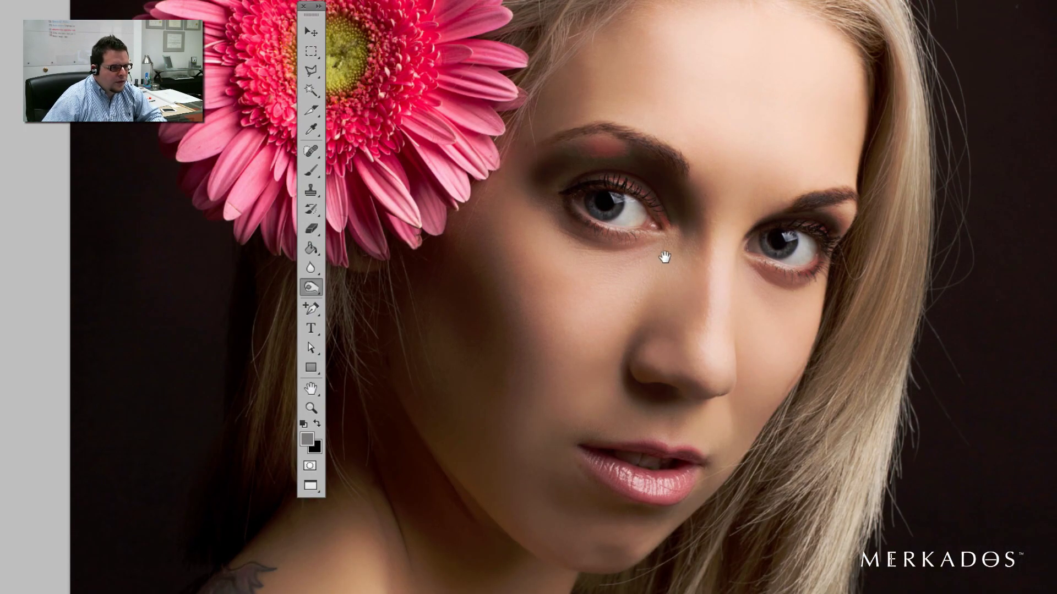
left_click(673, 238)
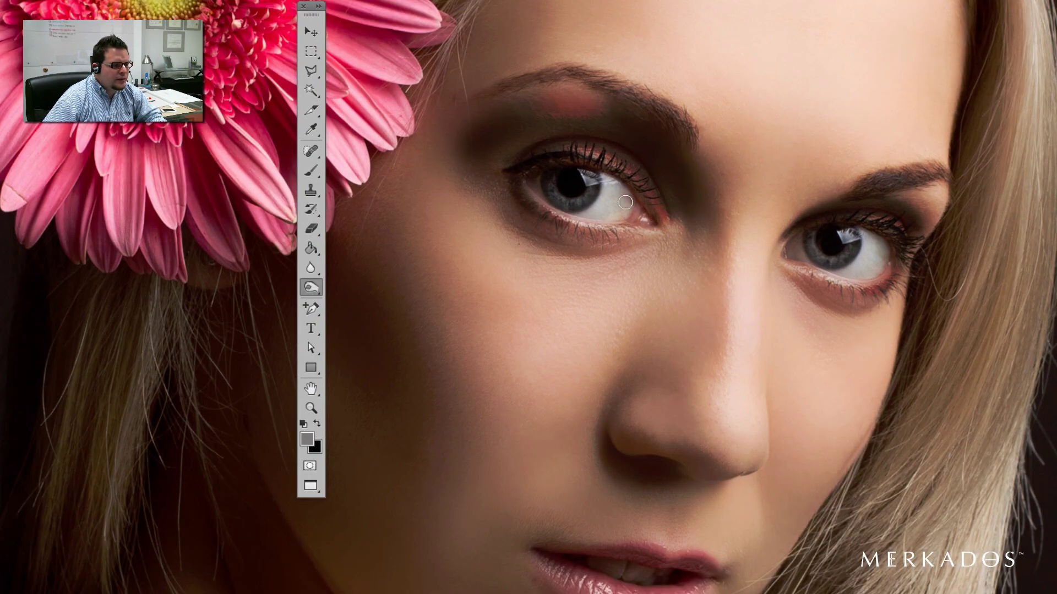
left_click(652, 373, "alt")
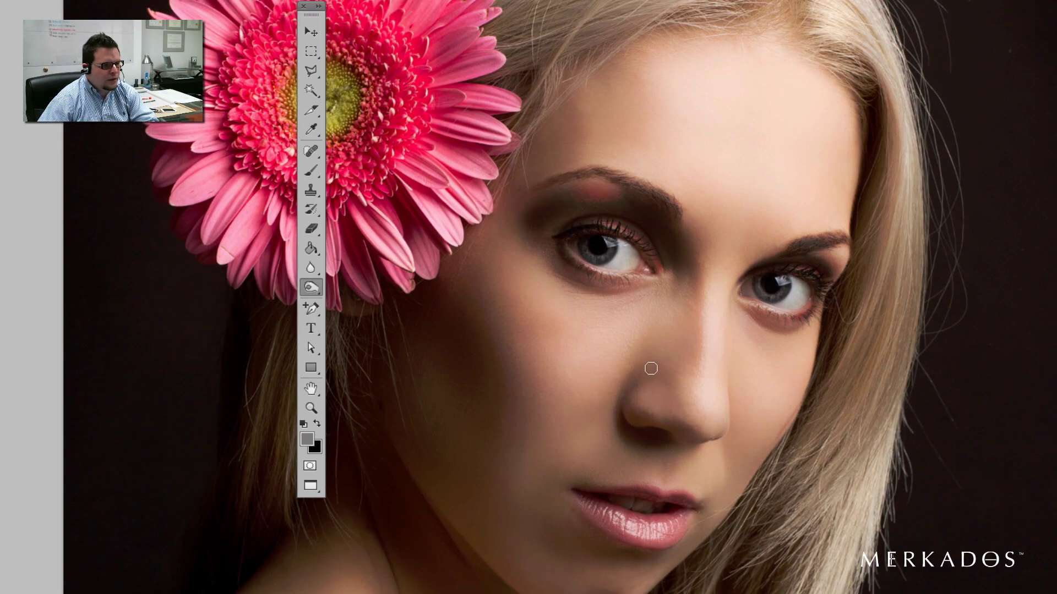
key("bracketright")
key("bracketright")
key("bracketright")
key("bracketright")
key("bracketright")
key("bracketright")
key("bracketright")
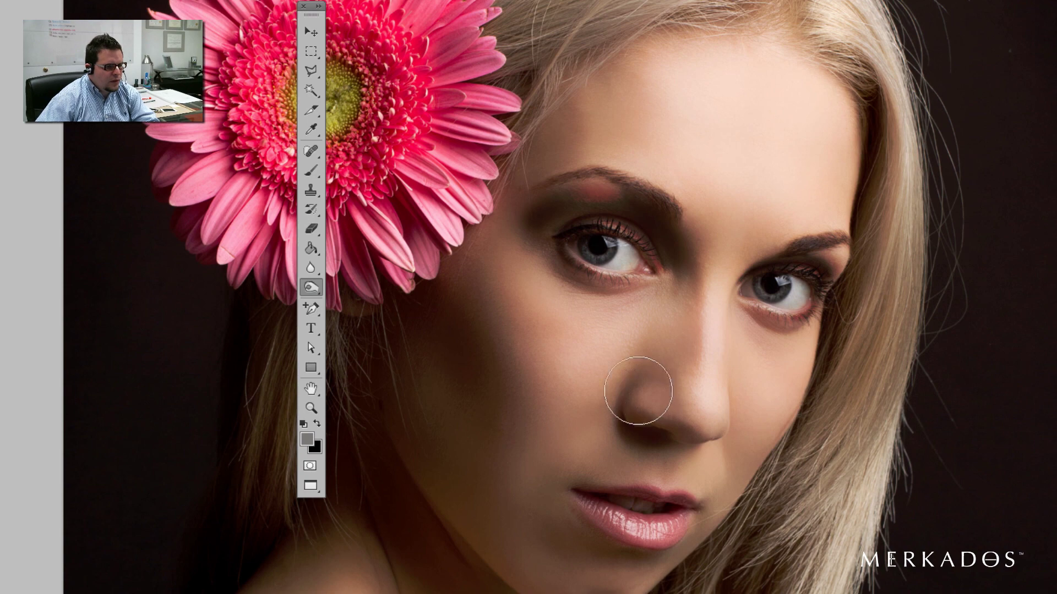
key("bracketleft")
key("bracketleft")
key("bracketleft")
key("bracketleft")
key("bracketleft")
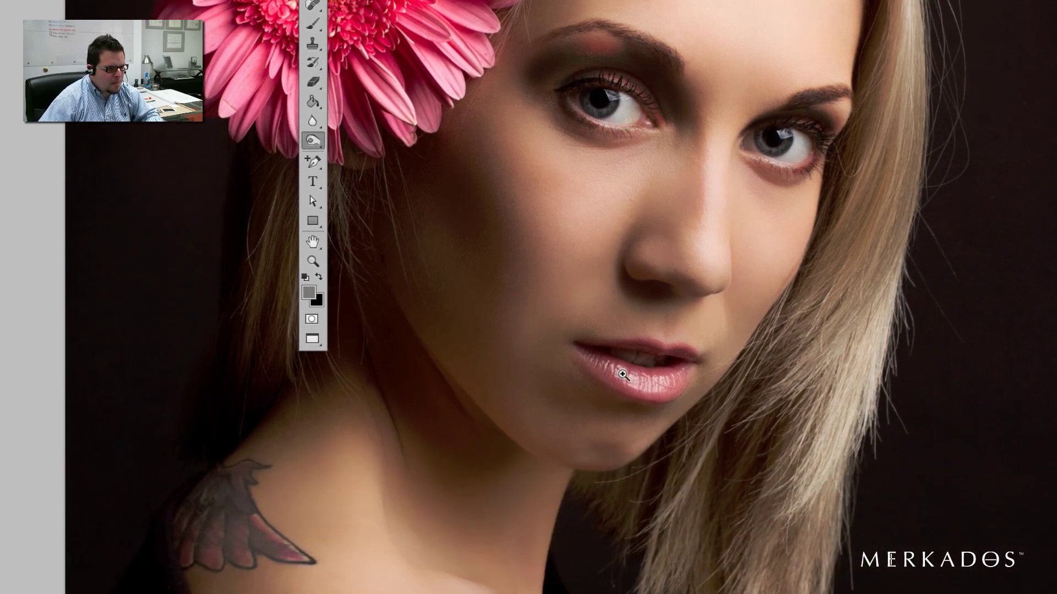
Deepen the red of the lower lip with a small Burn brush
left_click(621, 522)
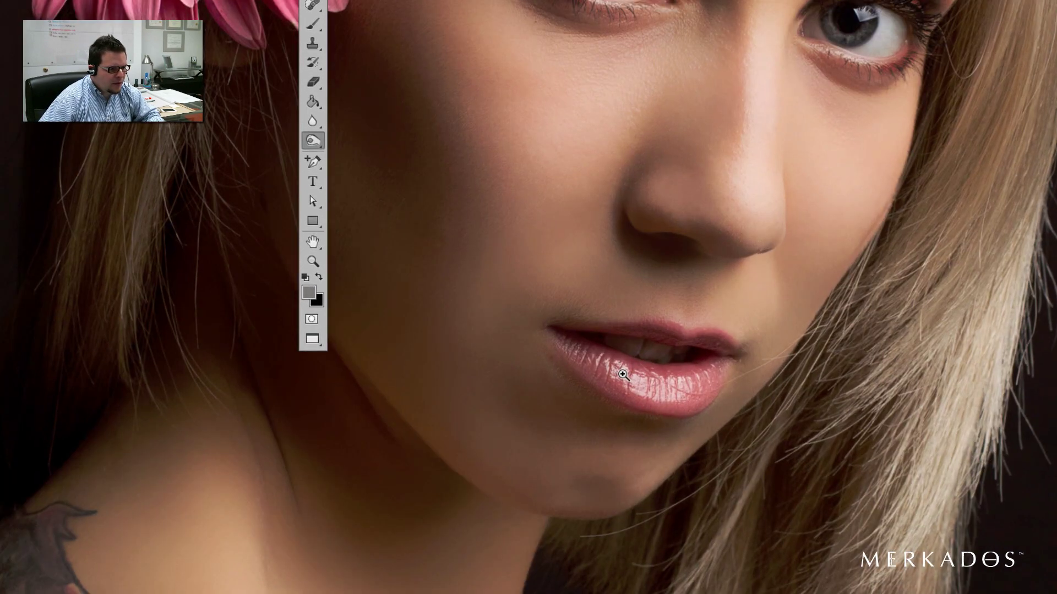
left_click(623, 375)
key("bracketleft")
key("bracketleft")
key("bracketleft")
key("bracketleft")
mouse_move(725, 379)
left_mouse_down()
mouse_move(817, 367)
mouse_move(776, 417)
mouse_move(735, 431)
mouse_move(693, 427)
mouse_move(572, 380)
mouse_move(510, 305)
mouse_move(512, 283)
mouse_move(708, 281)
mouse_move(744, 301)
mouse_move(825, 309)
mouse_move(840, 322)
mouse_move(806, 349)
left_mouse_up()
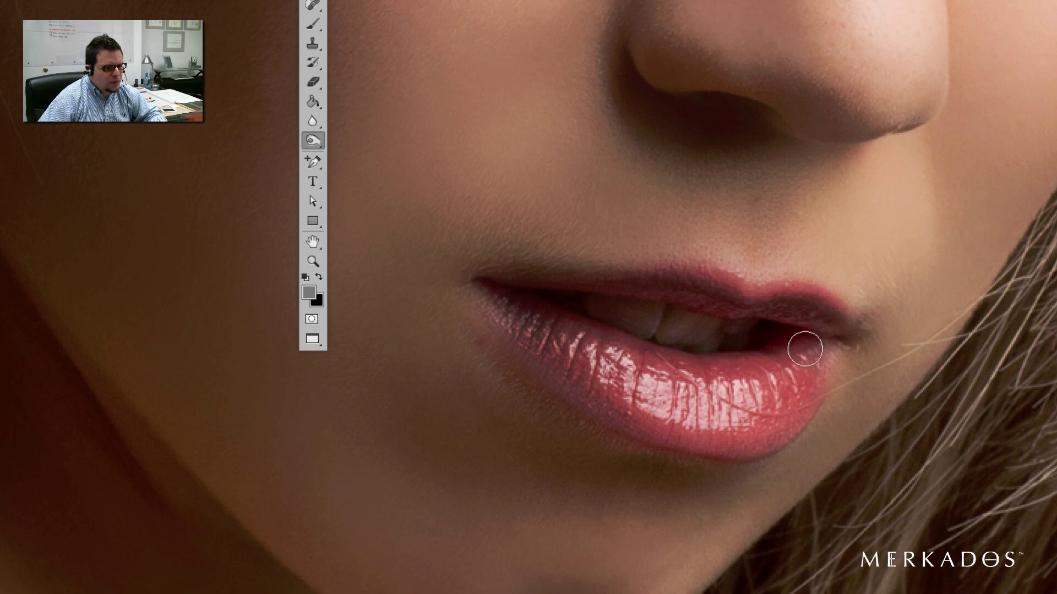
Burn the shadow under the jaw, the hair beside the right eye and down the cheek
left_click(739, 253, "alt")
left_click(740, 253, "alt")
left_click(669, 233, "alt")
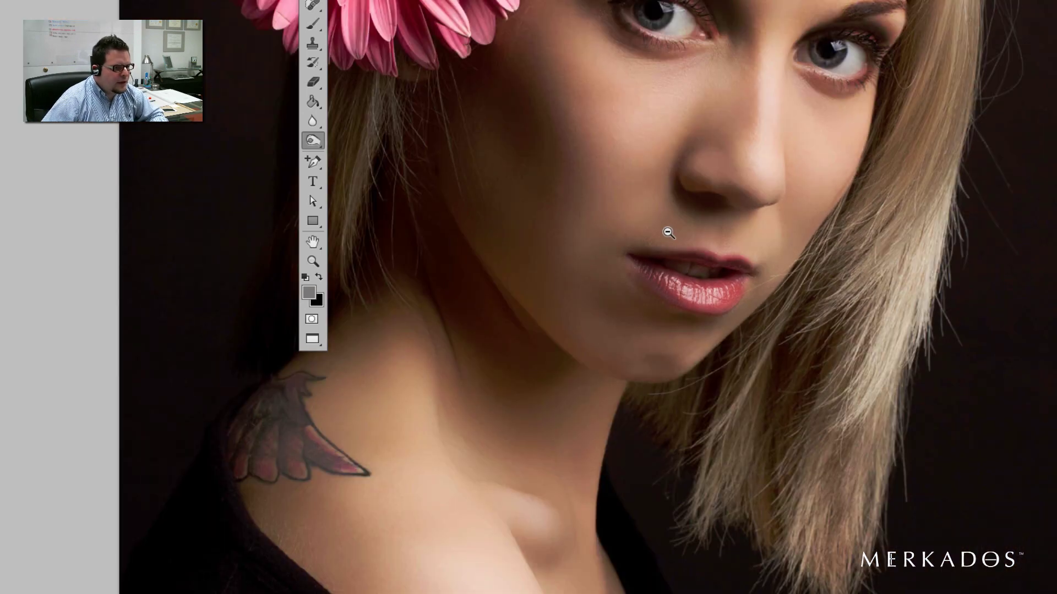
key("bracketright")
key("bracketright")
key("bracketright")
key("bracketright")
key("bracketright")
mouse_move(463, 247)
left_mouse_down()
mouse_move(535, 360)
mouse_move(566, 354)
left_mouse_up()
key("bracketleft")
mouse_move(915, 29)
left_mouse_down()
mouse_move(855, 190)
mouse_move(771, 305)
mouse_move(703, 372)
left_mouse_up()
key("bracketright")
key("bracketright")
key("bracketright")
key("bracketright")
key("bracketright")
key("bracketright")
key("bracketright")
mouse_move(505, 46)
left_mouse_down()
mouse_move(536, 165)
mouse_move(524, 178)
left_mouse_up()
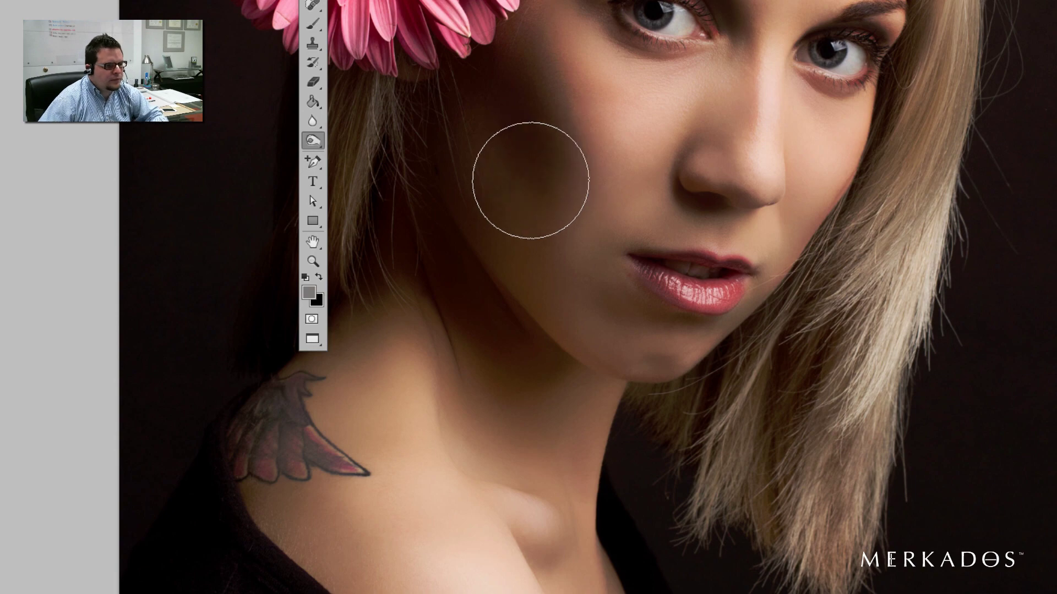
key("space")
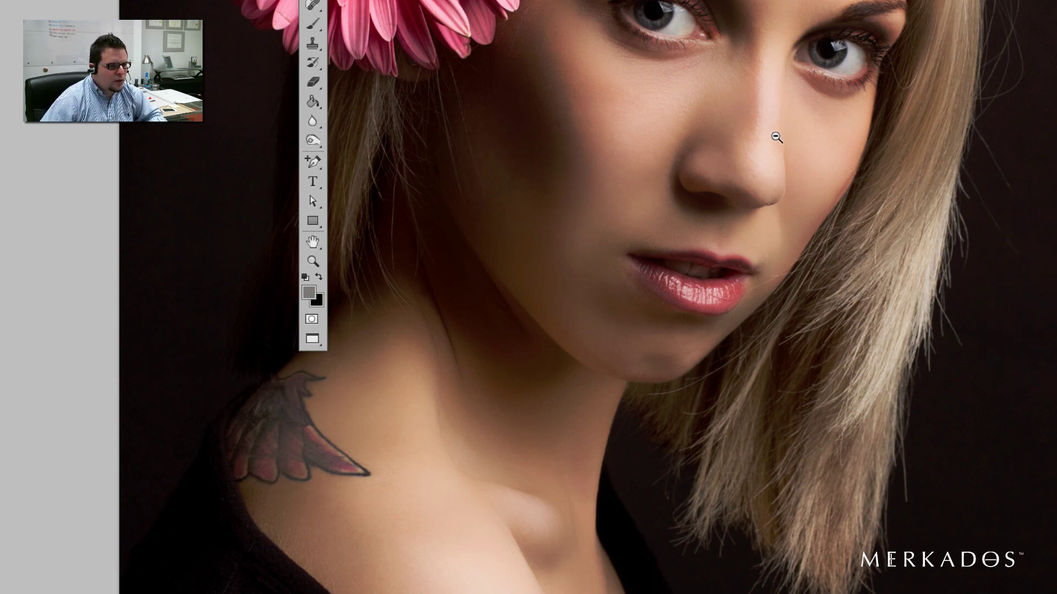
left_click(776, 137, "alt")
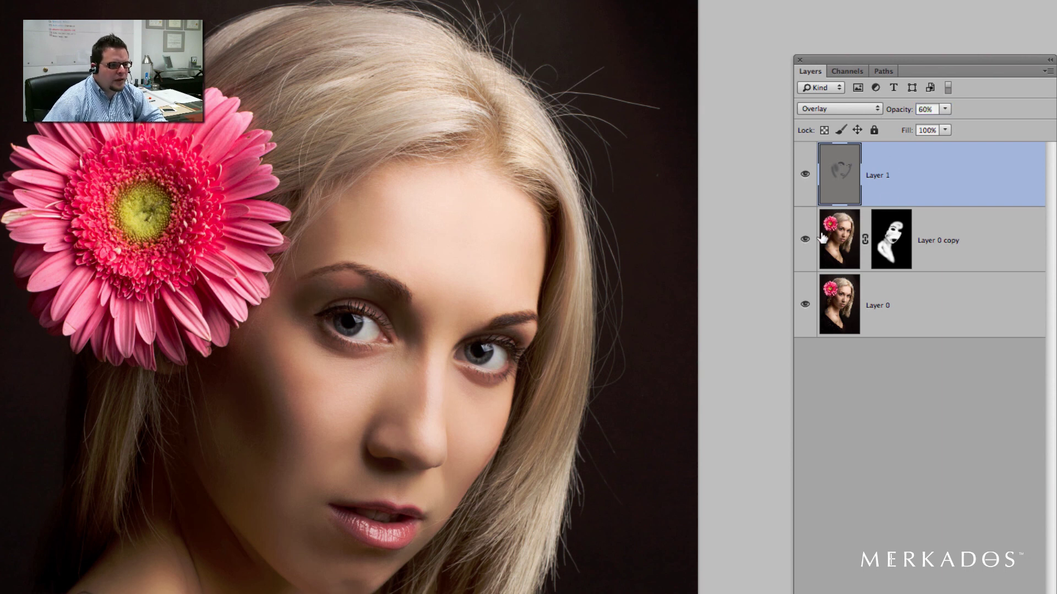
left_click(805, 175)
left_click(805, 175)
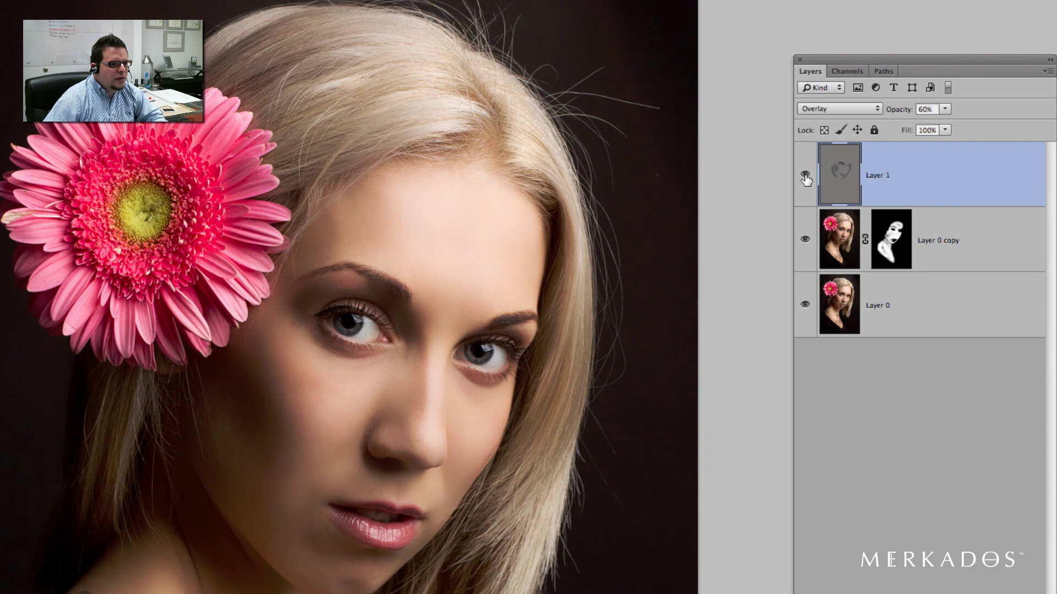
left_click(805, 176)
left_click(804, 175)
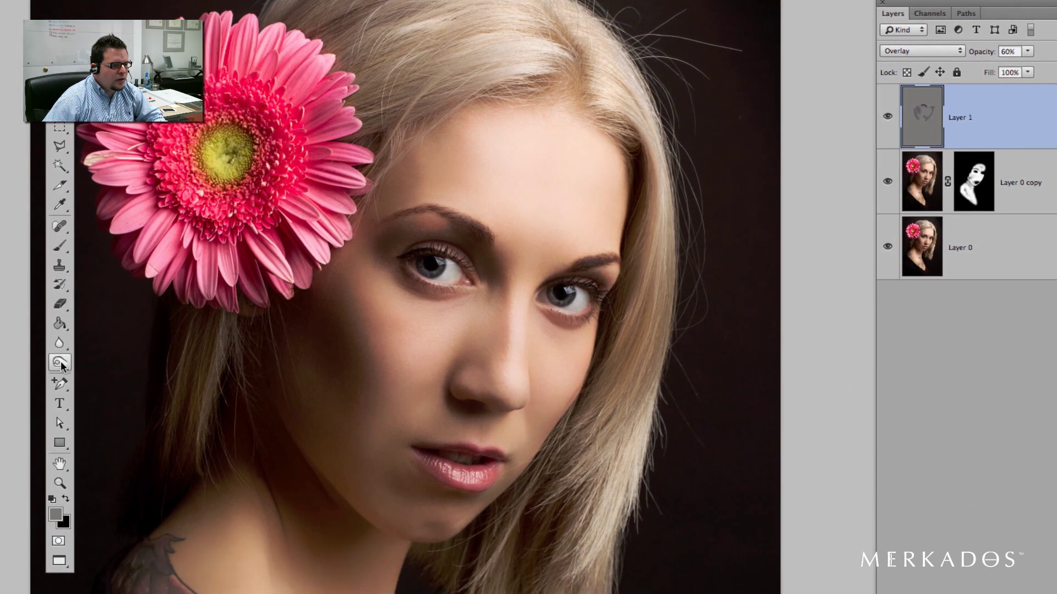
left_click(59, 363)
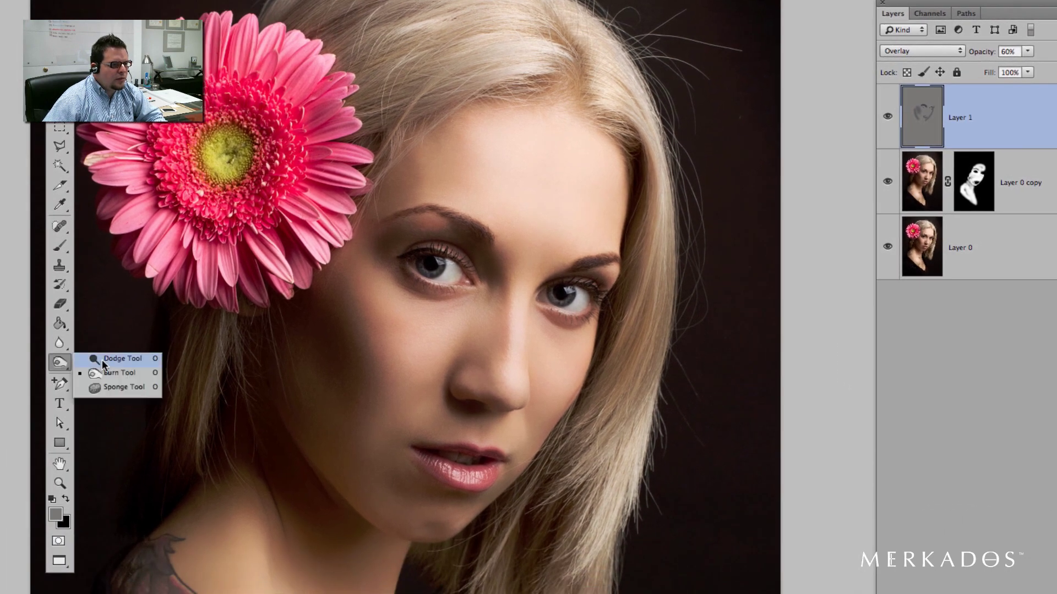
Lighten the shoulder with the Dodge tool on grey Layer 1
left_click(117, 360)
key("super+plus")
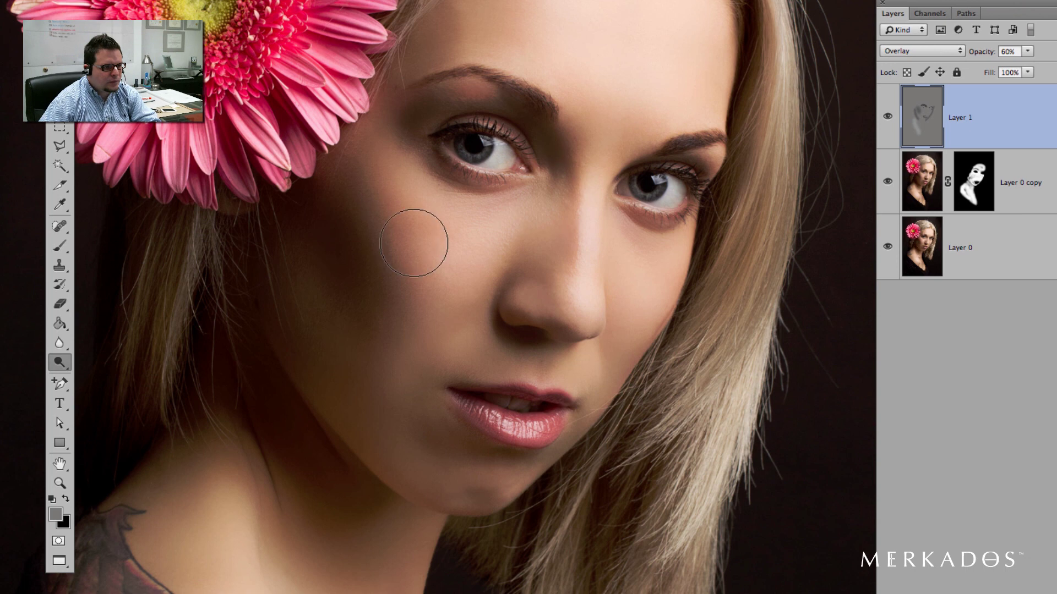
key("bracketleft")
key("bracketleft")
key("bracketright")
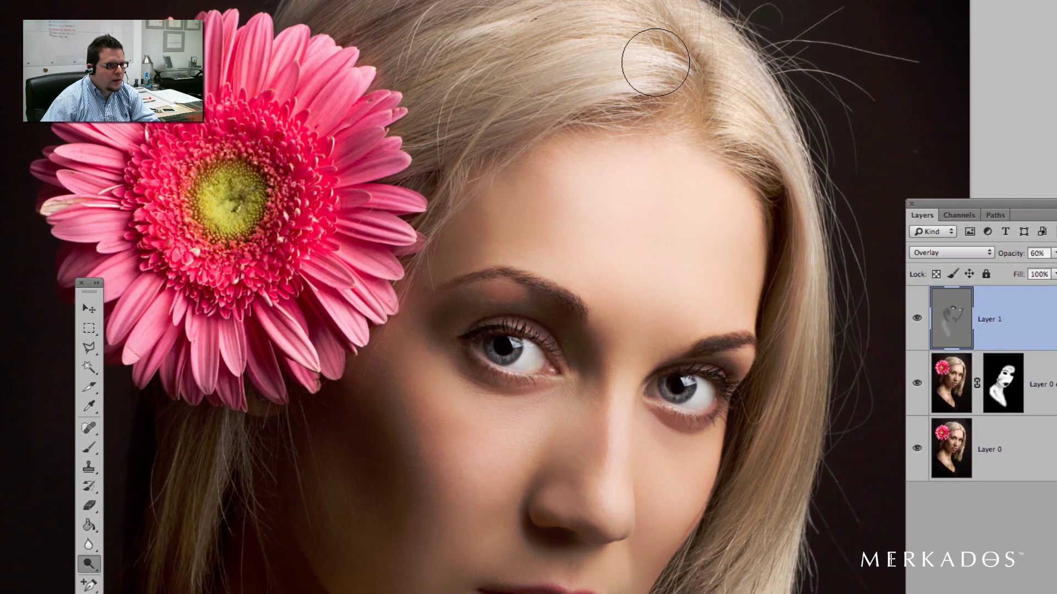
left_click(542, 253, "alt")
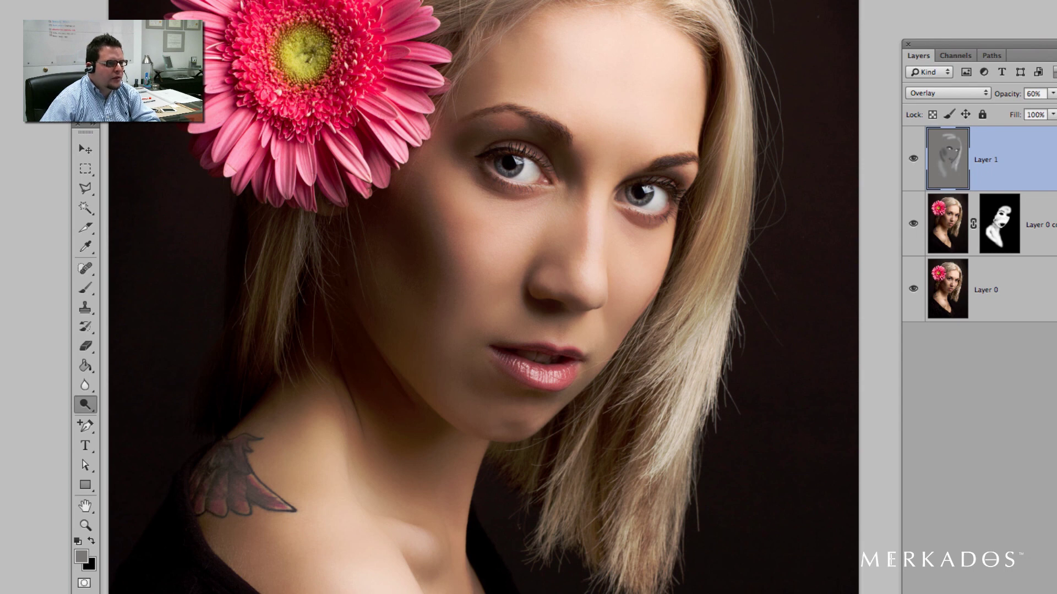
key("bracketright")
key("bracketright")
key("bracketright")
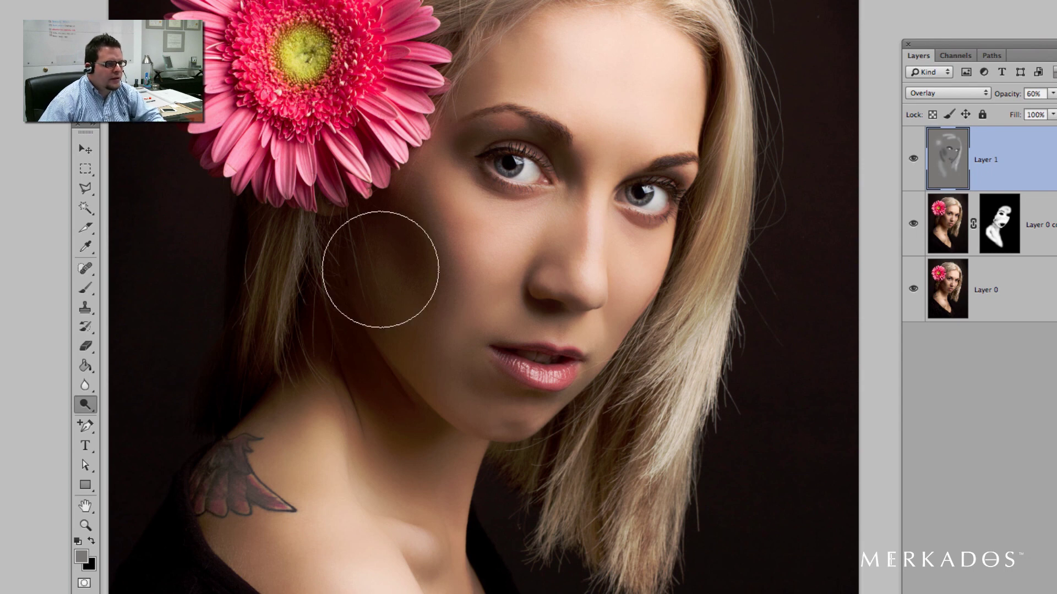
key("bracketleft")
key("bracketleft")
key("bracketleft")
key("bracketleft")
key("bracketleft")
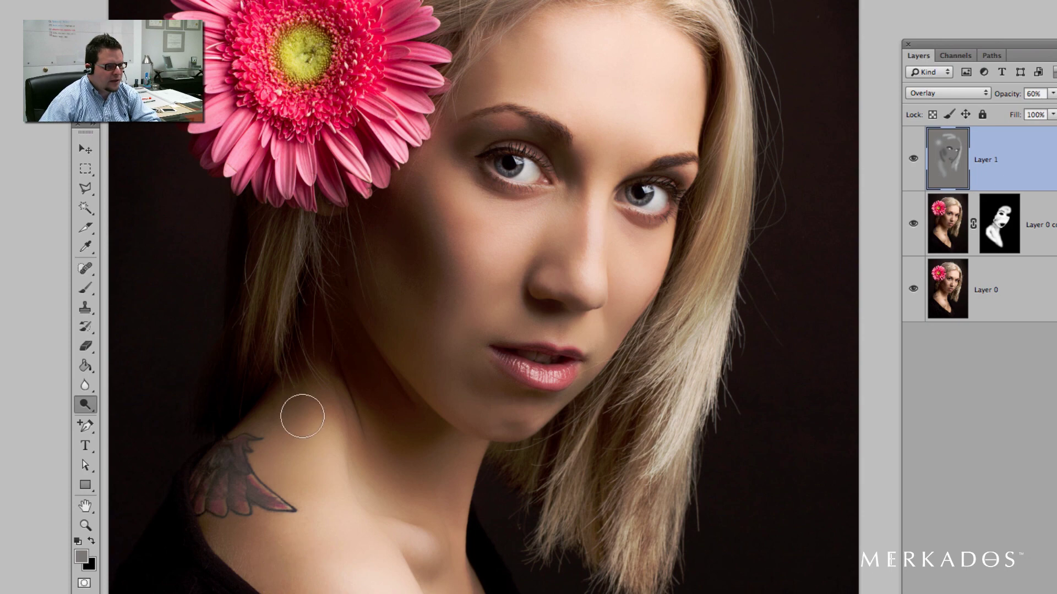
mouse_move(321, 427)
left_mouse_down()
mouse_move(317, 490)
mouse_move(295, 573)
left_mouse_up()
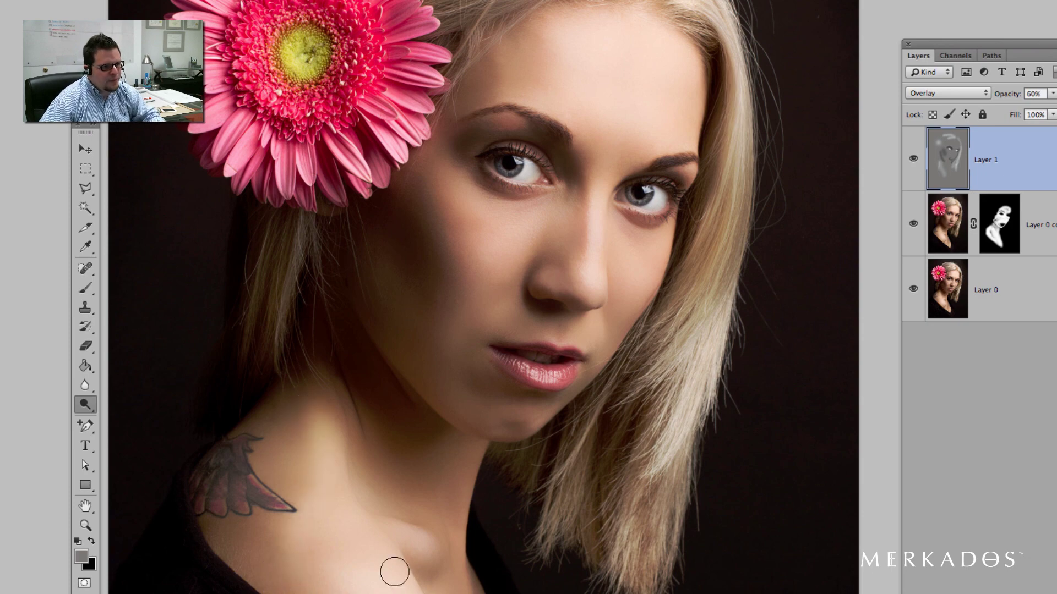
key("super+minus")
key("super+minus")
key("v")
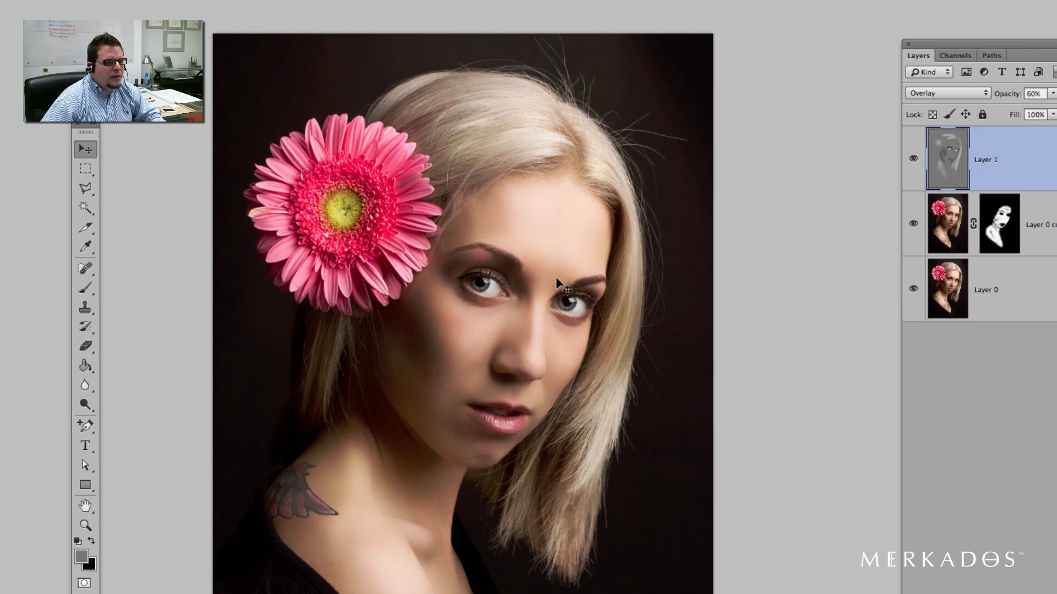
Zoom in on the face and flower, then add an empty Layer 2 above Layer 1
left_click(558, 277, "super")
left_click_drag(469, 385, 549, 346)
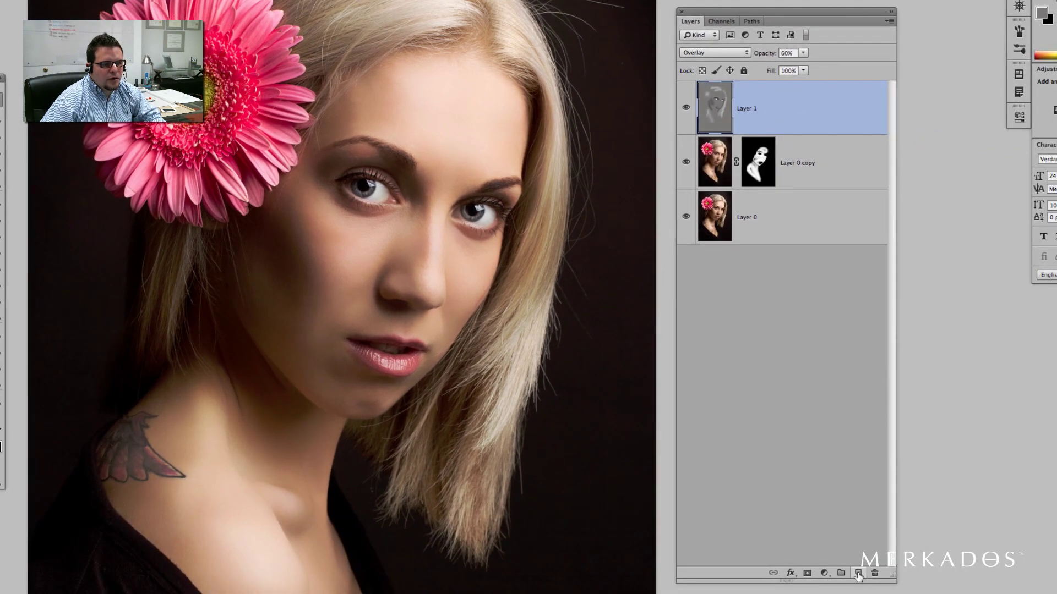
left_click(858, 572)
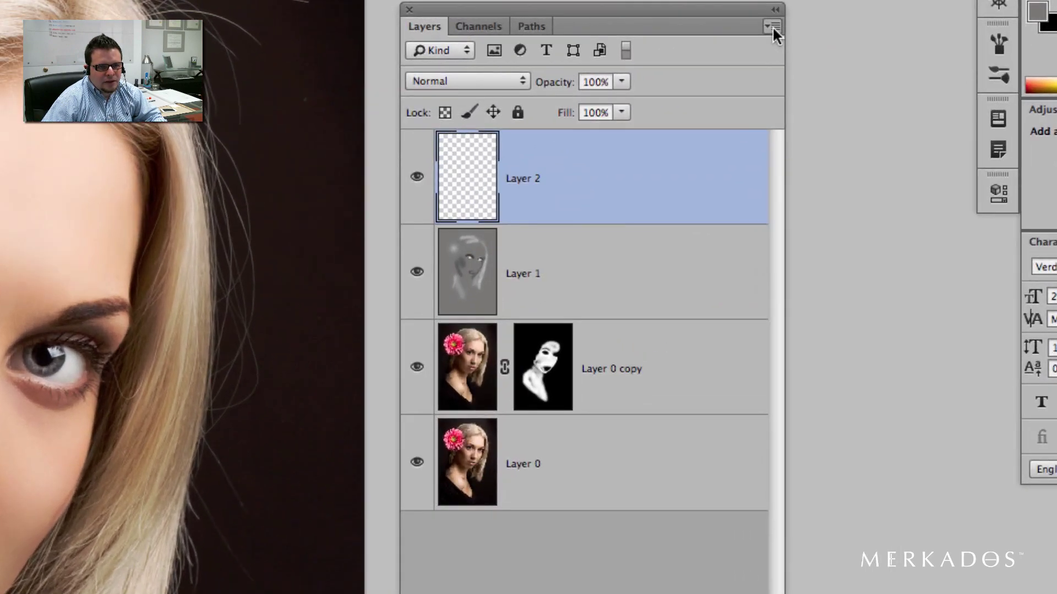
Stamp all visible layers into Layer 2 using Option-Merge Visible from the Layers panel menu
left_click(773, 28)
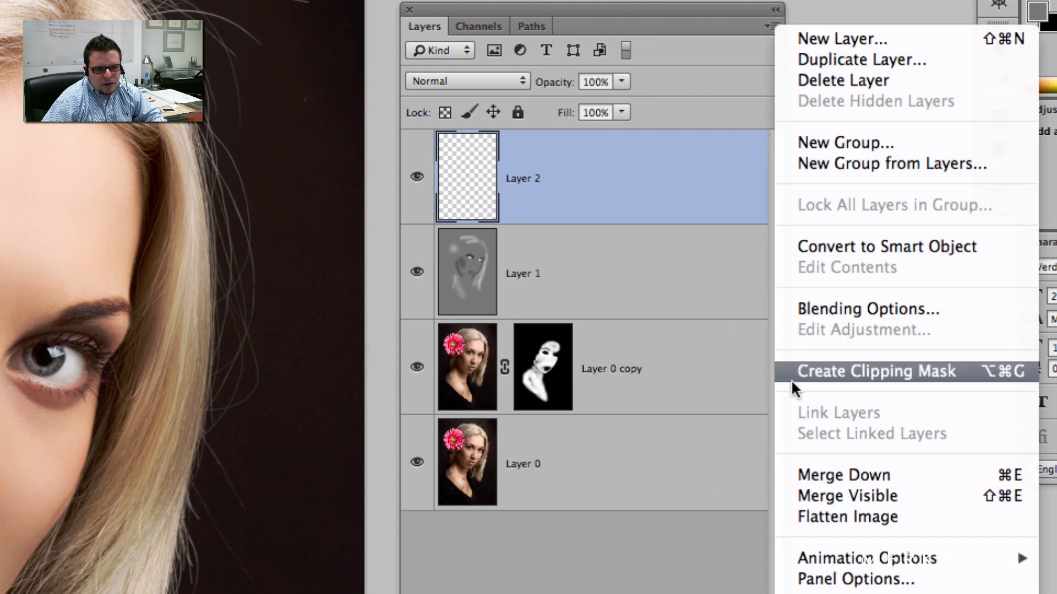
left_click(861, 496, "alt")
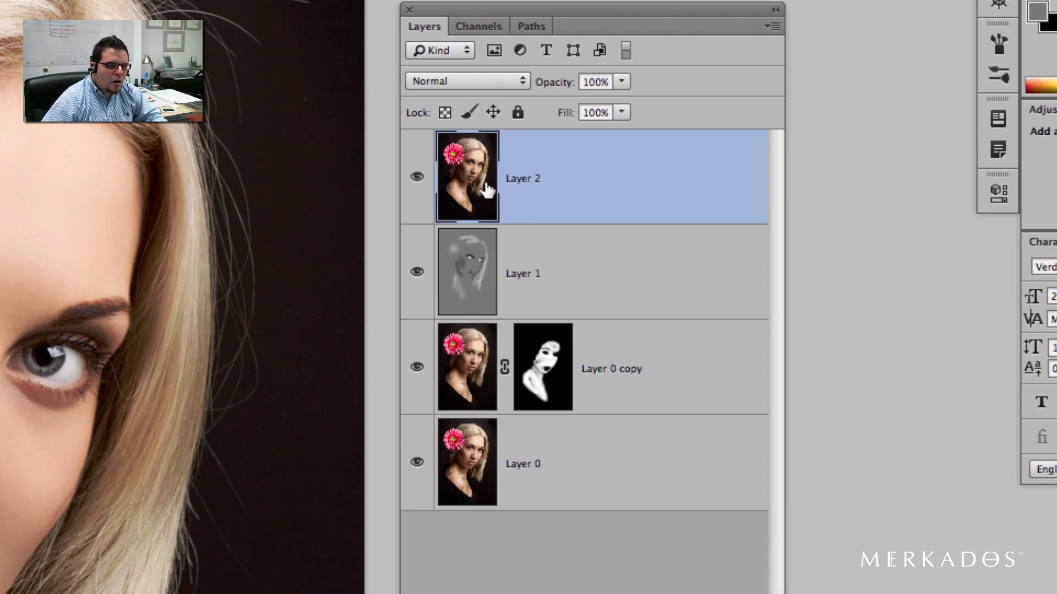
left_click(772, 27)
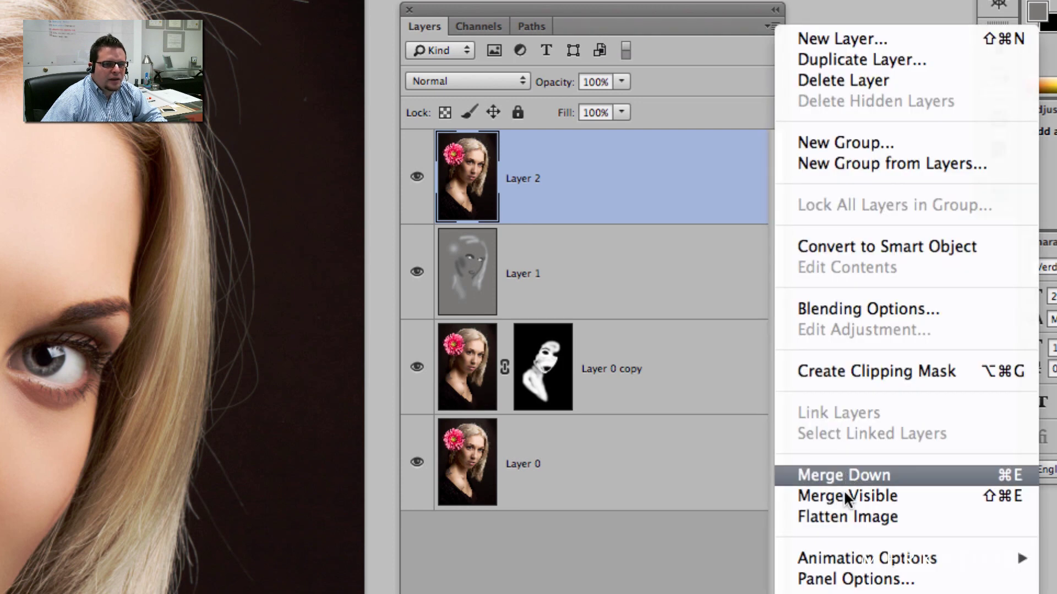
left_click(675, 197)
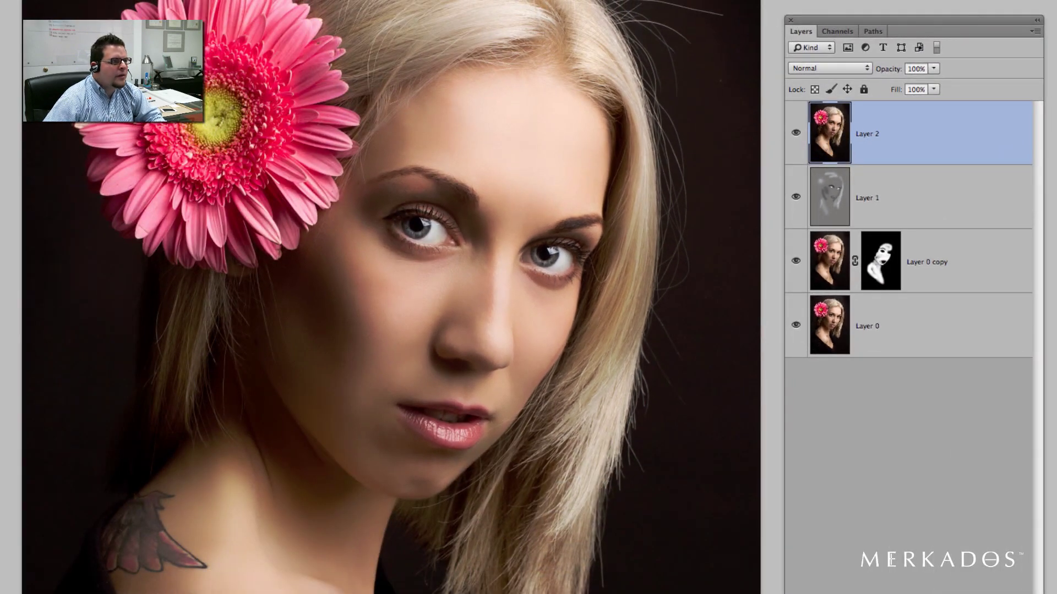
left_click(306, 8)
Convert the image to Lab Color mode, choosing Don't Merge to keep the layers
mouse_move(319, 24)
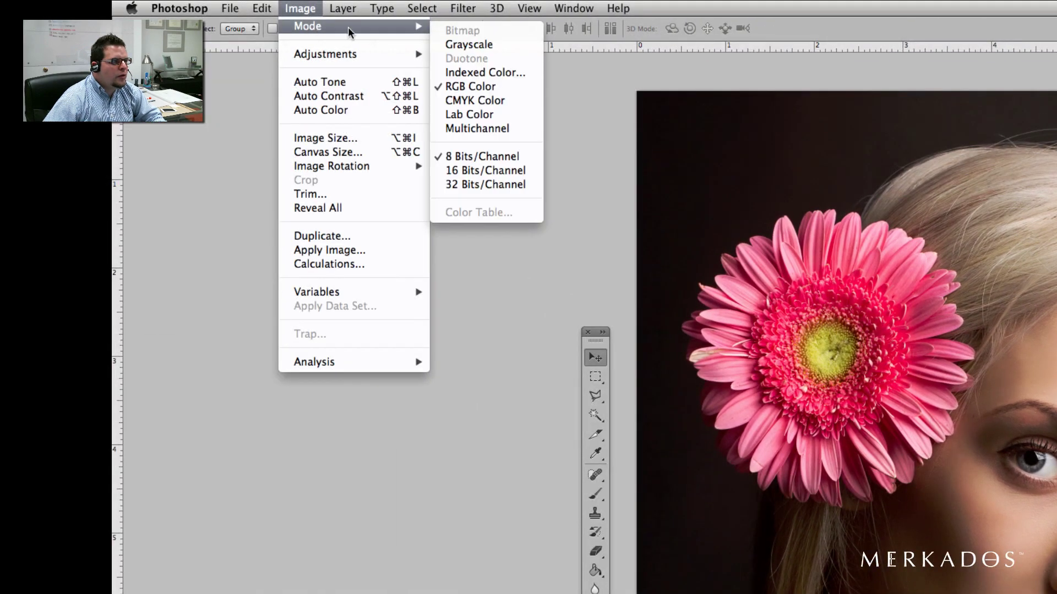
left_click(478, 114)
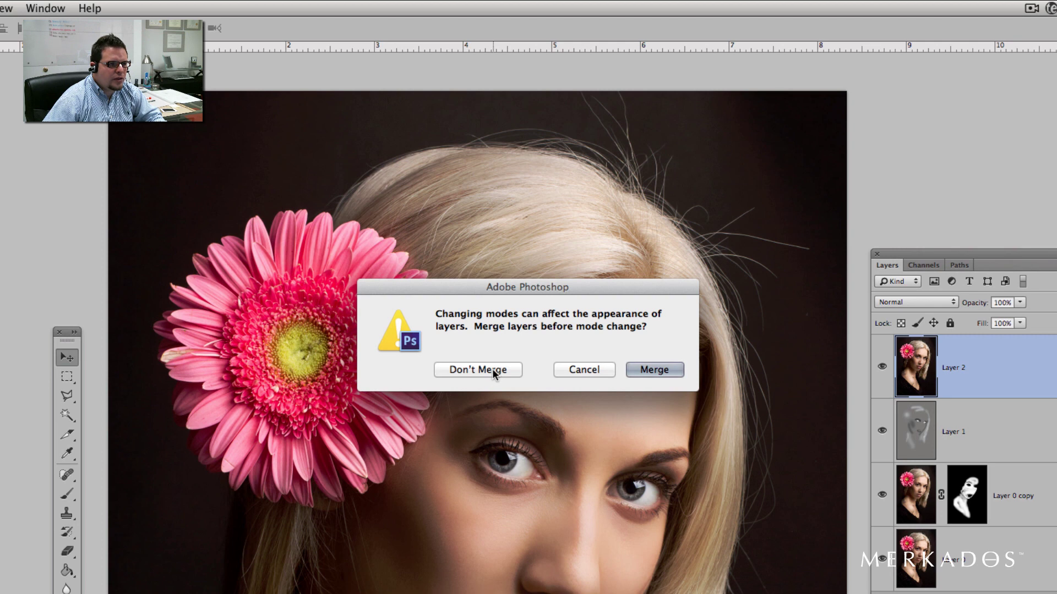
left_click(492, 368)
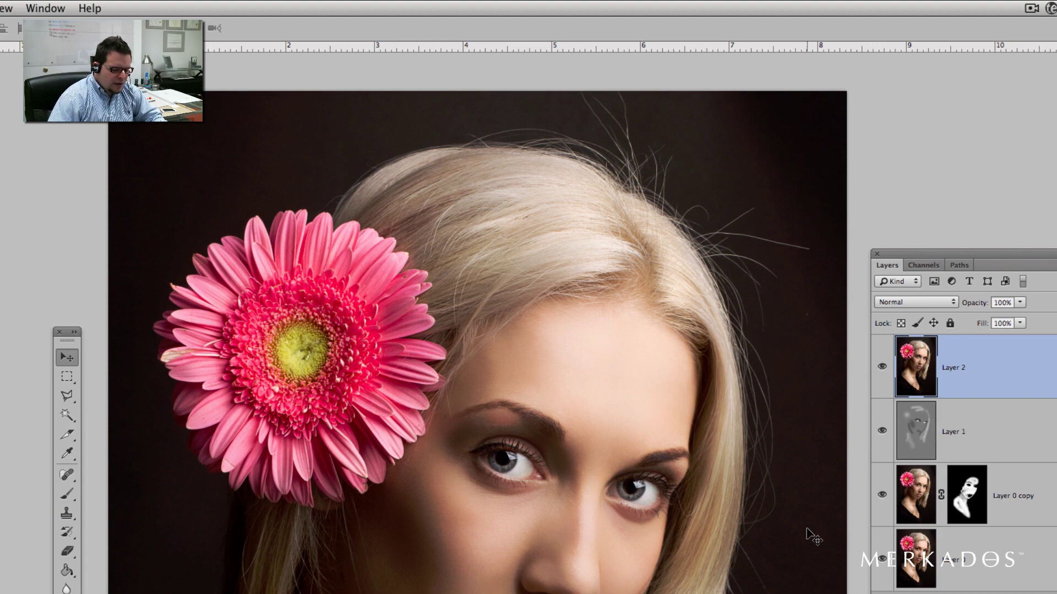
key("super+m")
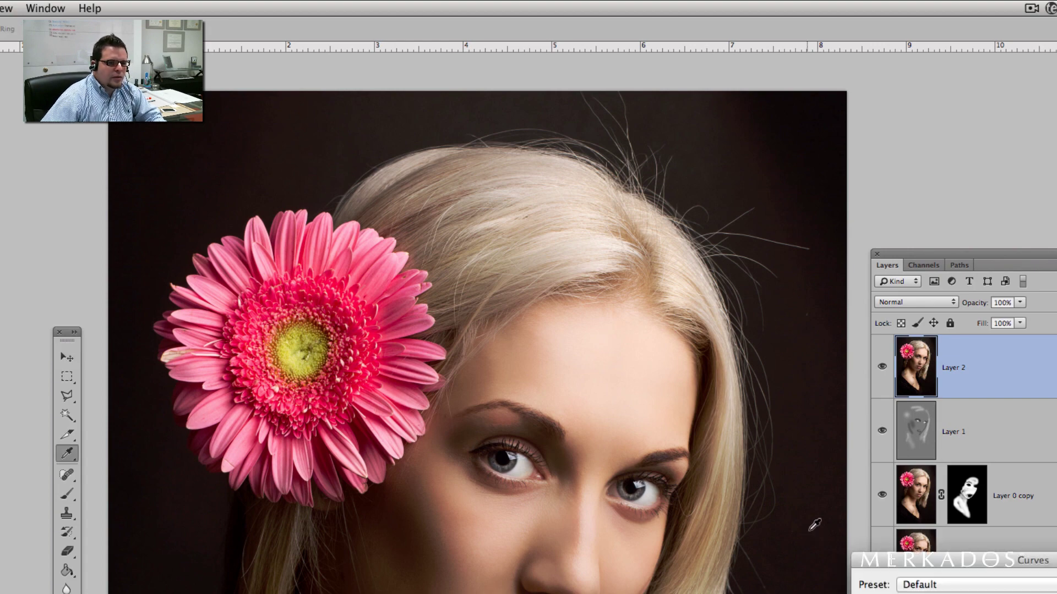
Move the Curves dialog aside and pull the Lightness curve from input 58 down to output 45
left_click_drag(970, 565, 487, 206)
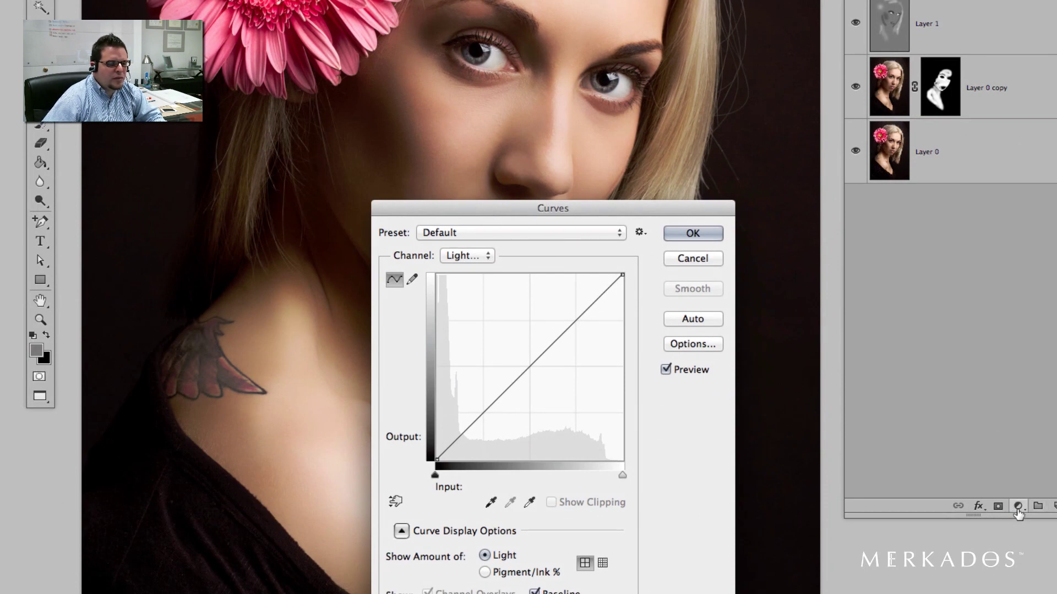
left_click_drag(471, 206, 772, 60)
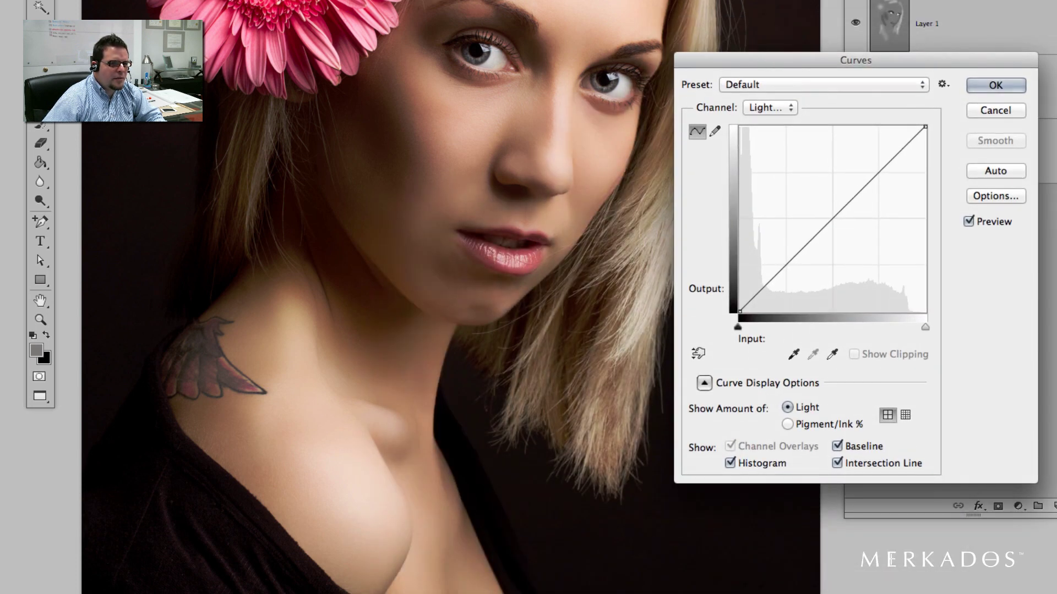
mouse_move(840, 209)
left_mouse_down()
mouse_move(842, 235)
mouse_move(844, 164)
mouse_move(847, 227)
left_mouse_up()
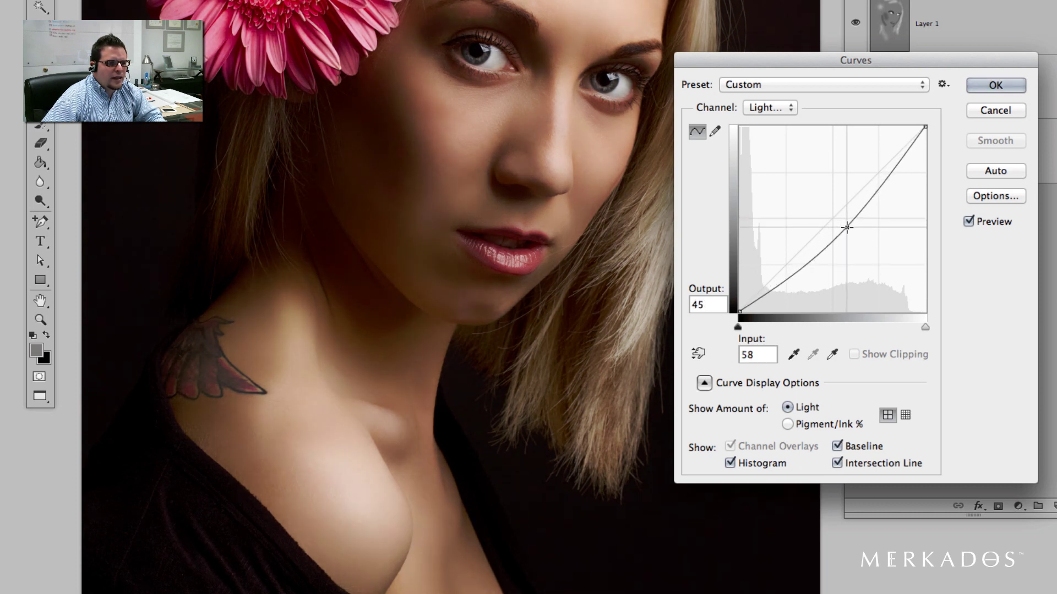
On the a channel, drag both curve endpoints inward to inputs -100 and 100
left_click(771, 109)
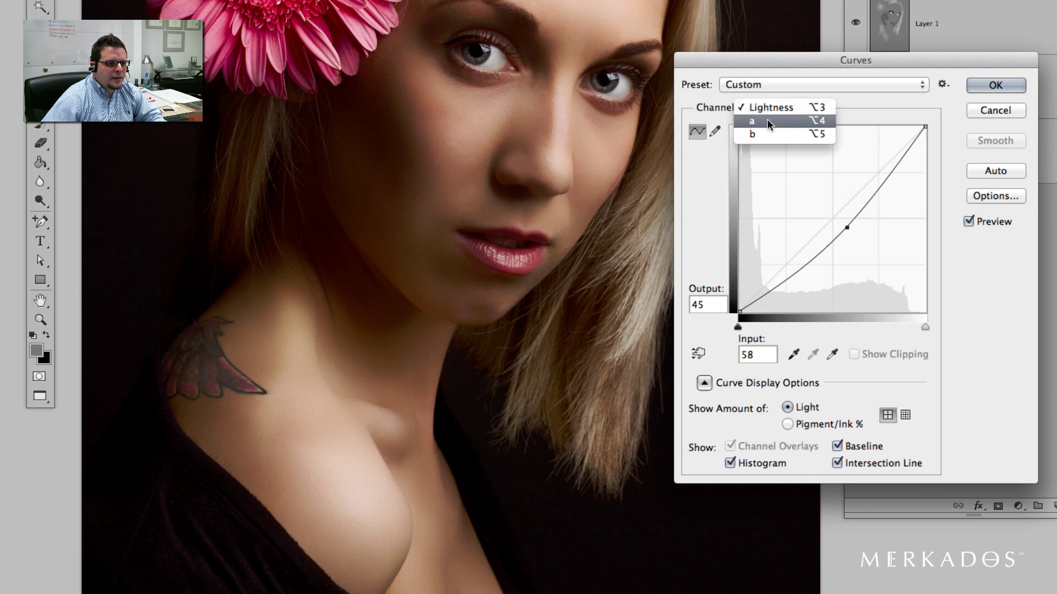
left_click(770, 119)
left_click_drag(740, 313, 760, 318)
left_click_drag(924, 128, 904, 121)
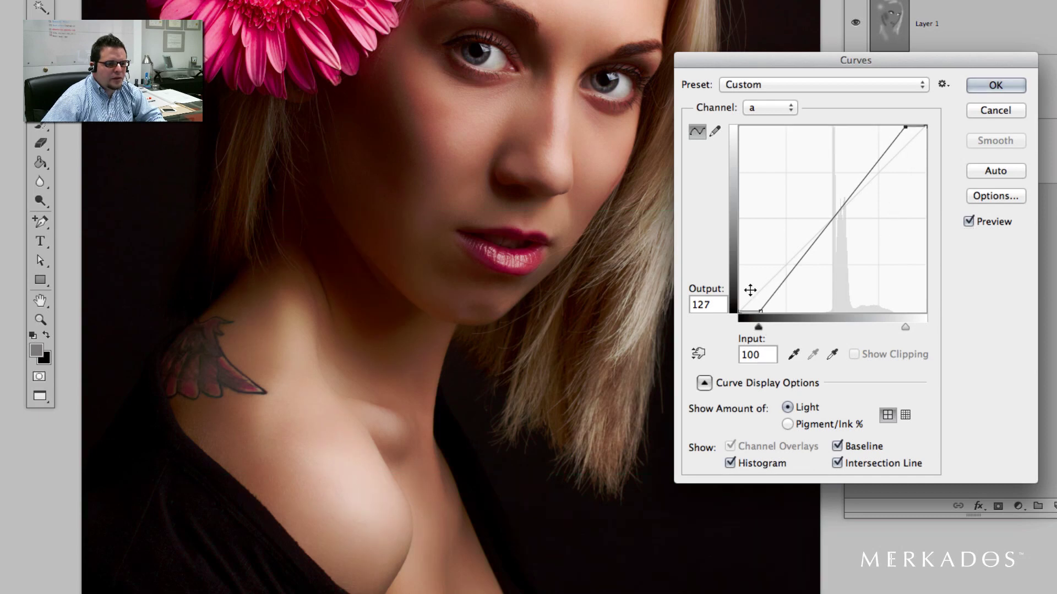
mouse_move(760, 312)
left_mouse_down()
mouse_move(738, 314)
mouse_move(763, 321)
left_mouse_up()
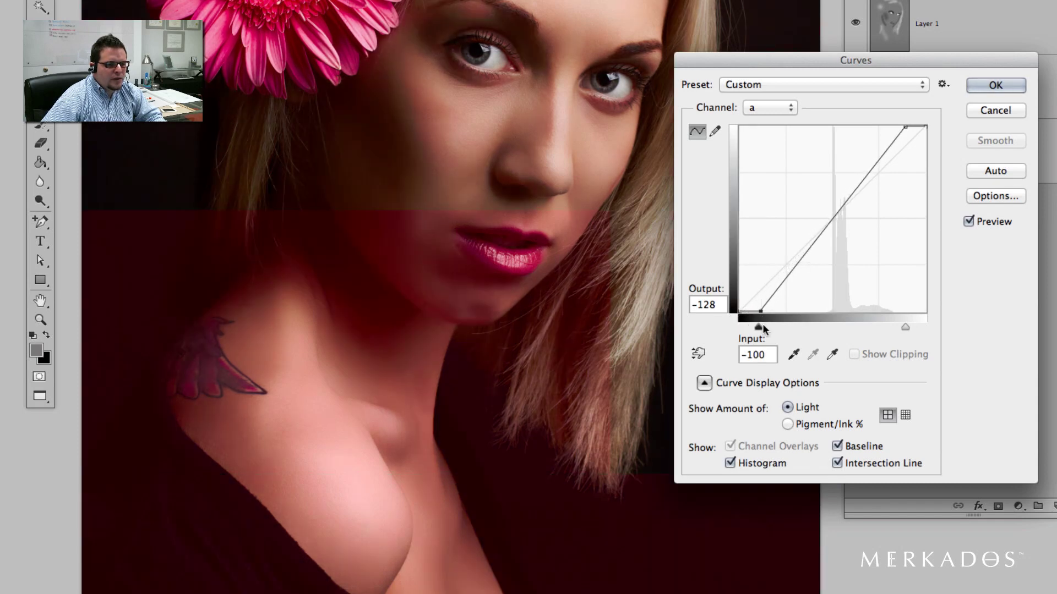
mouse_move(904, 126)
left_mouse_down()
mouse_move(926, 127)
mouse_move(906, 126)
left_mouse_up()
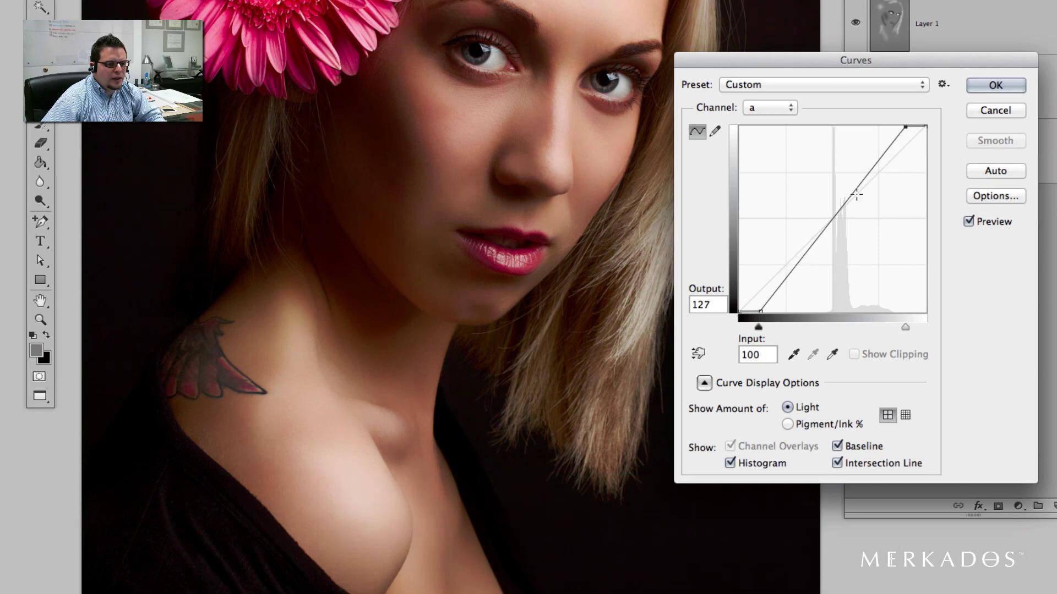
Drag the b-channel curve endpoints inward to -100 and 100, then apply the Curves
left_click(767, 108)
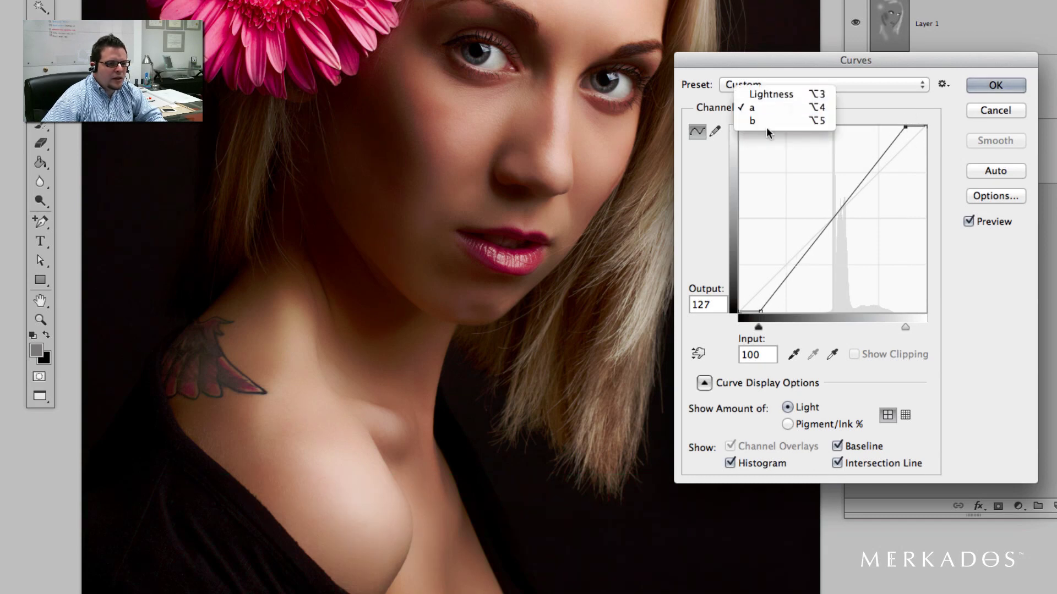
left_click(766, 121)
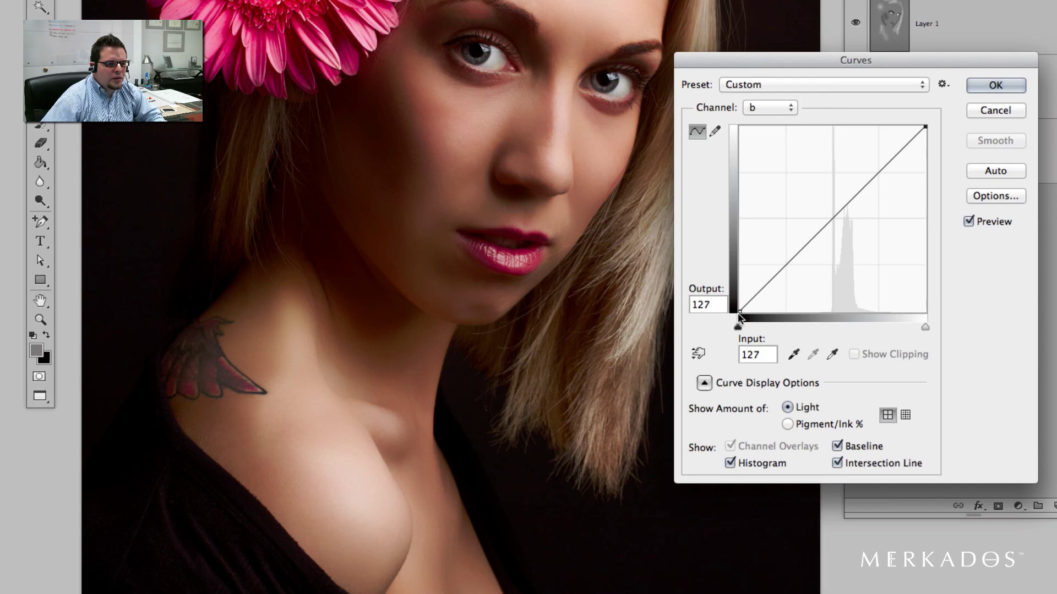
left_click_drag(739, 312, 761, 314)
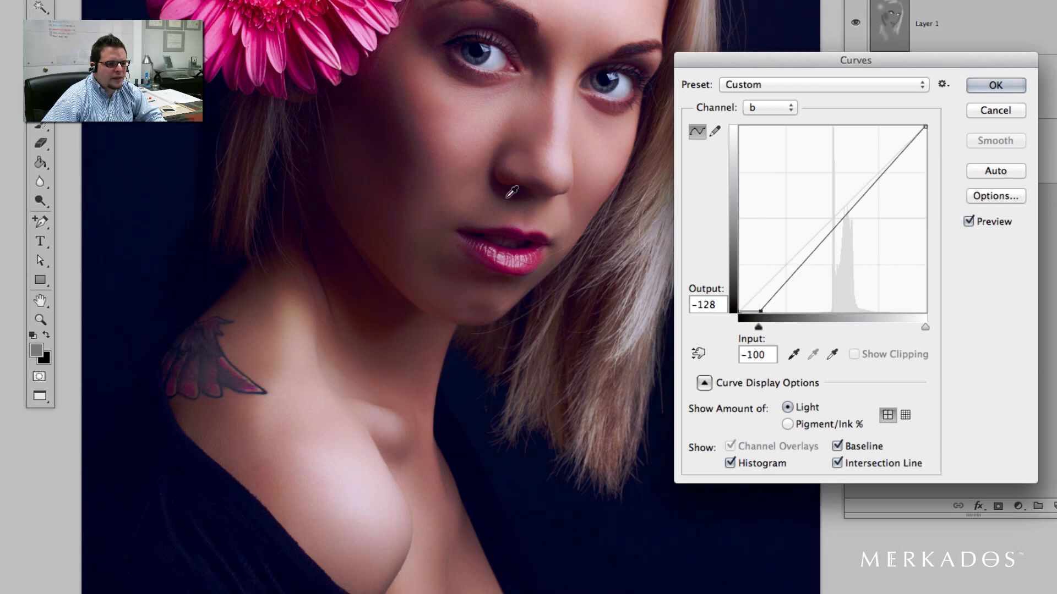
left_click_drag(923, 123, 904, 121)
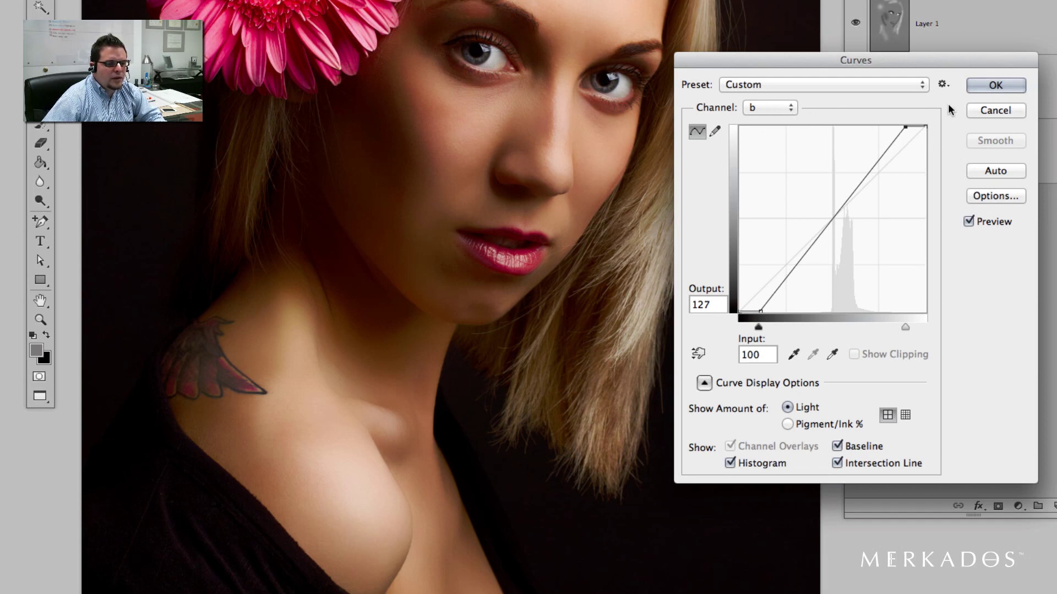
left_click(995, 85)
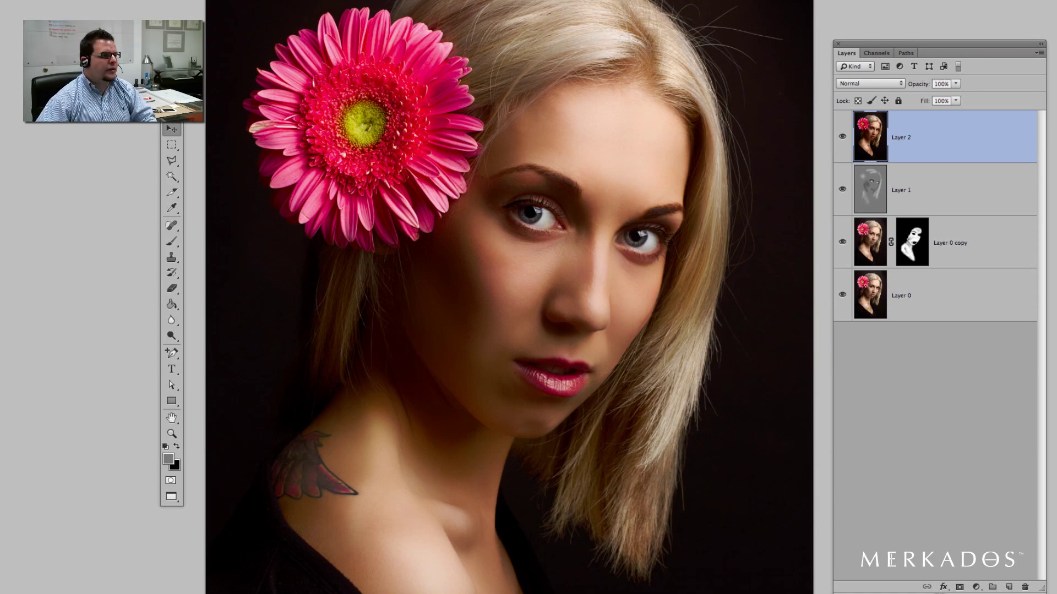
Start switching the image mode back to RGB Color
left_click(292, 6)
Convert to RGB Color without merging layers, then set Layer 2's opacity to 65%
mouse_move(298, 21)
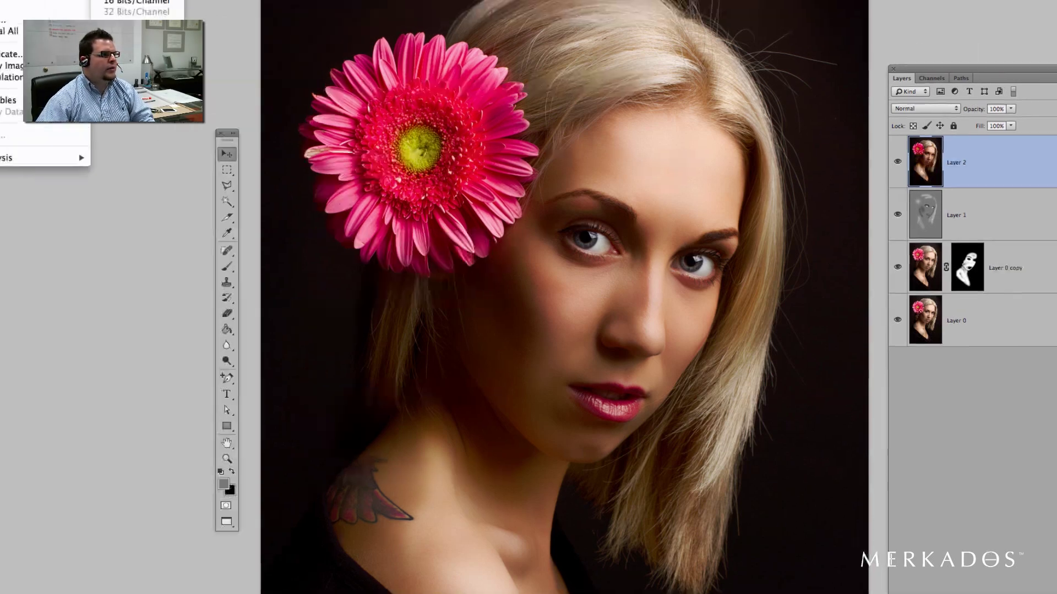
left_click(455, 71)
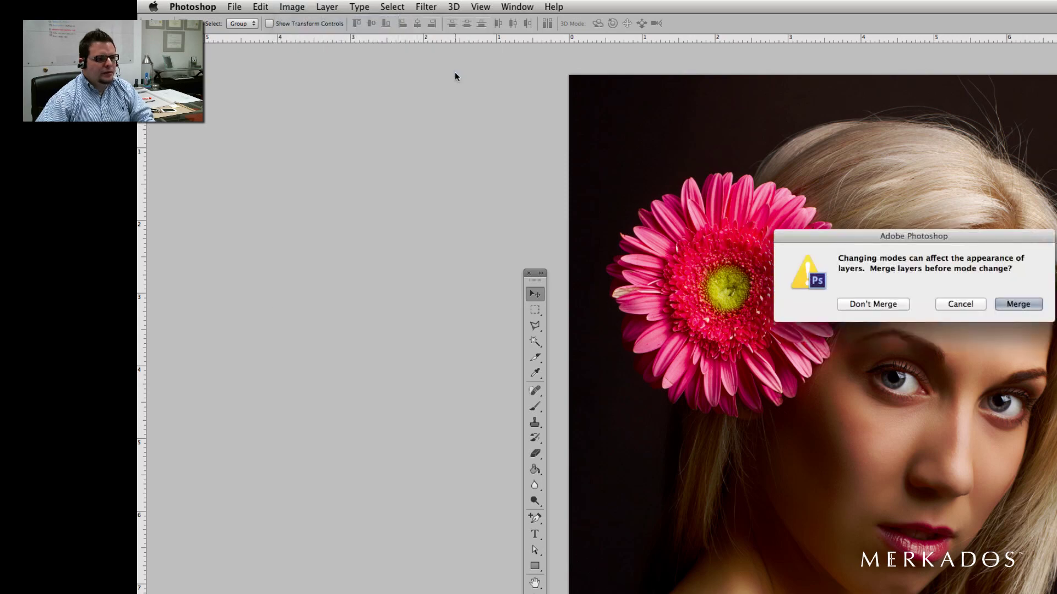
left_click(860, 311)
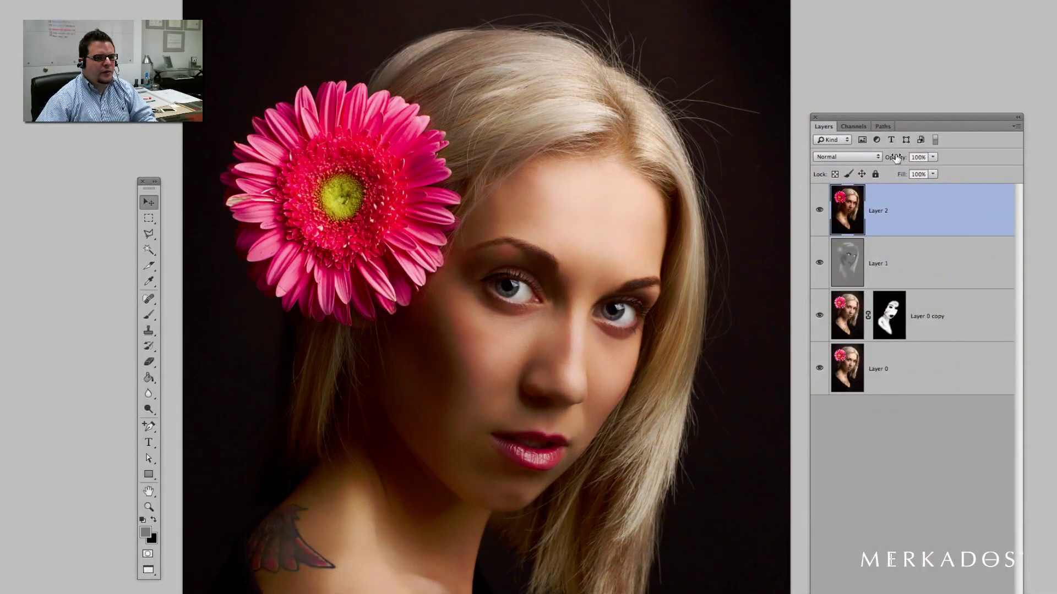
left_click_drag(897, 160, 878, 159)
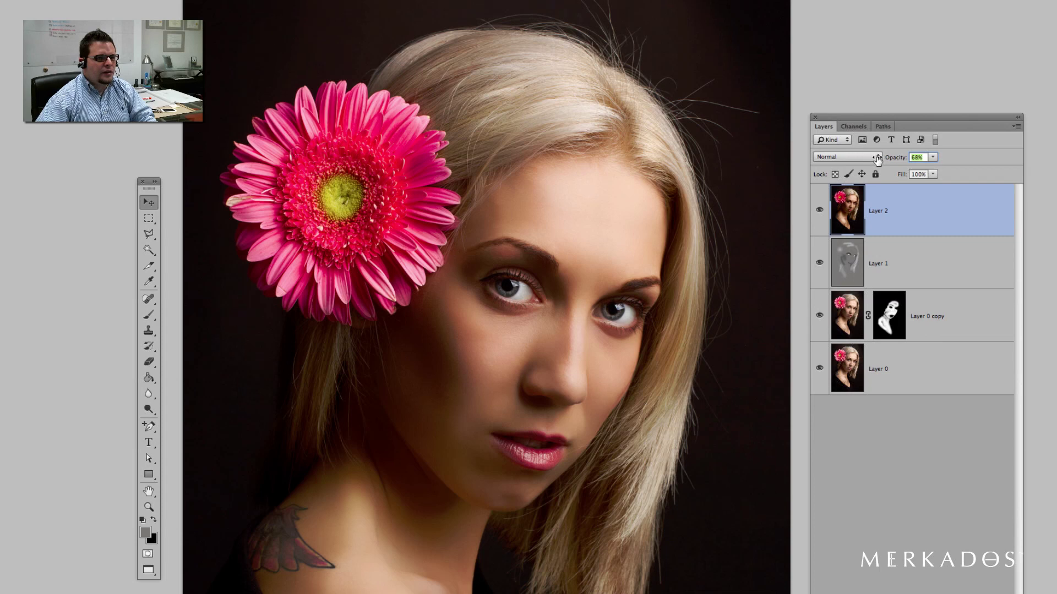
left_click_drag(877, 160, 876, 159)
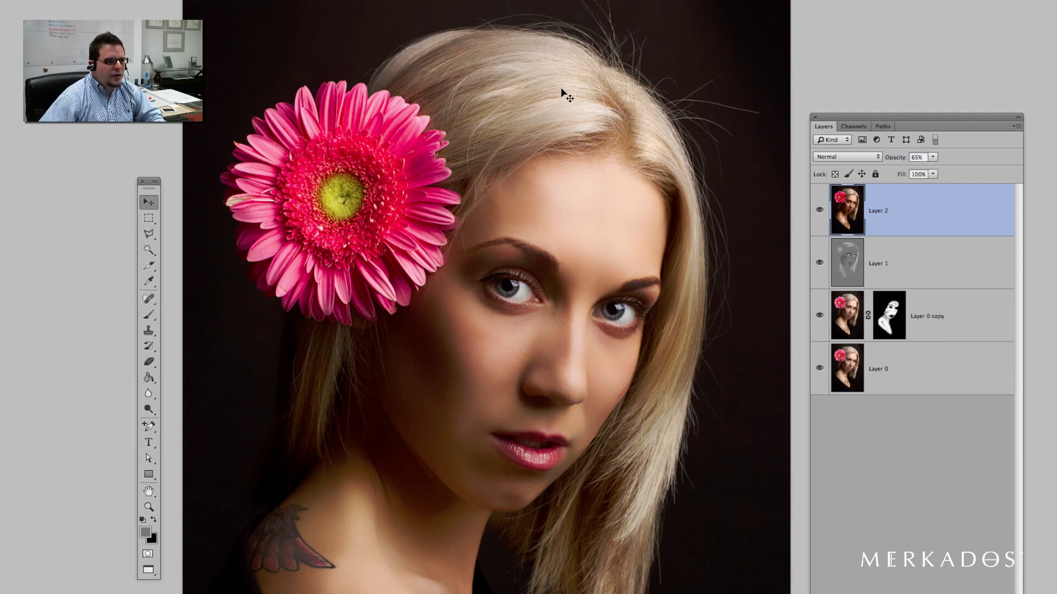
Zoom in on the hair and heal the top-right stray strand with the Spot Healing Brush
left_click(695, 82)
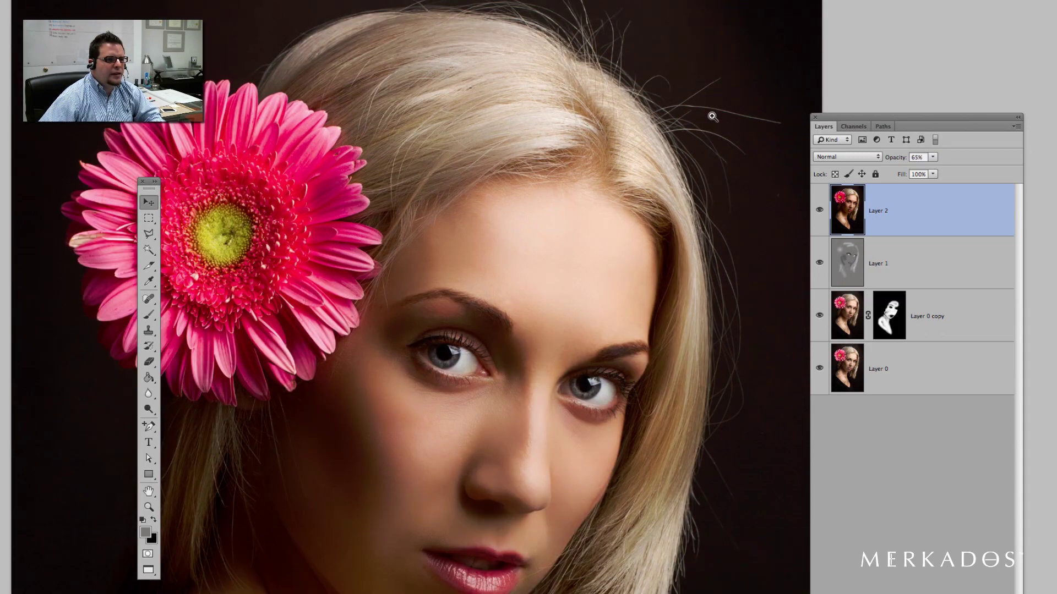
left_click(718, 87)
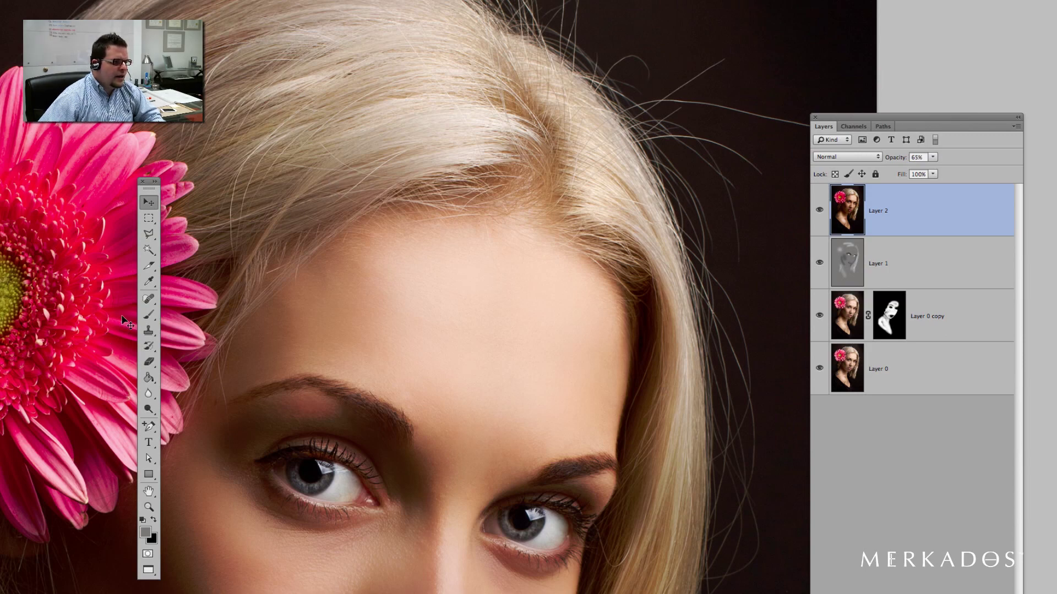
left_click_drag(148, 298, 193, 296)
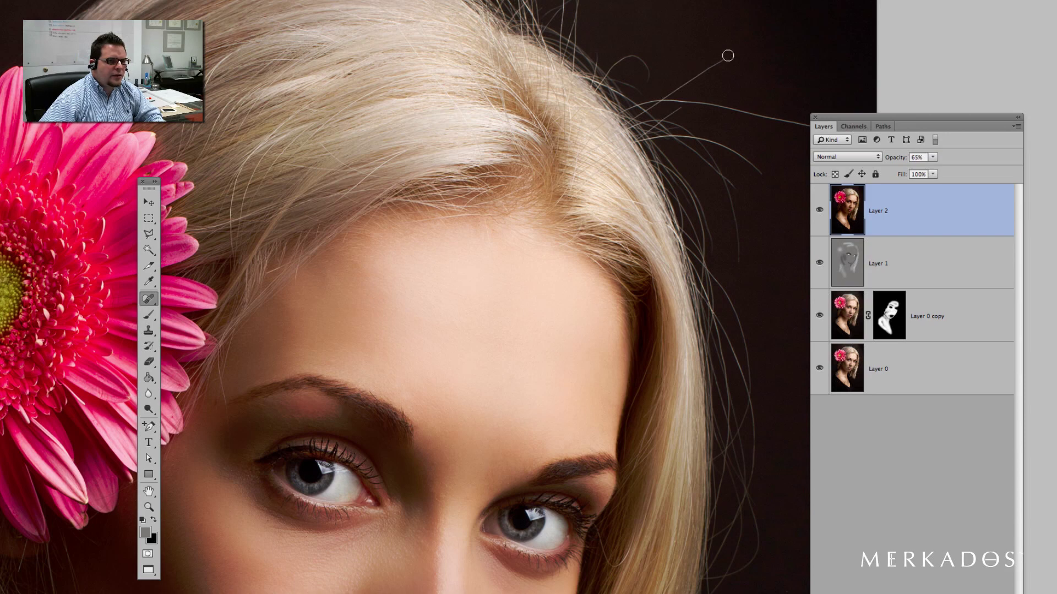
left_click_drag(727, 58, 714, 64)
left_click_drag(684, 86, 679, 91)
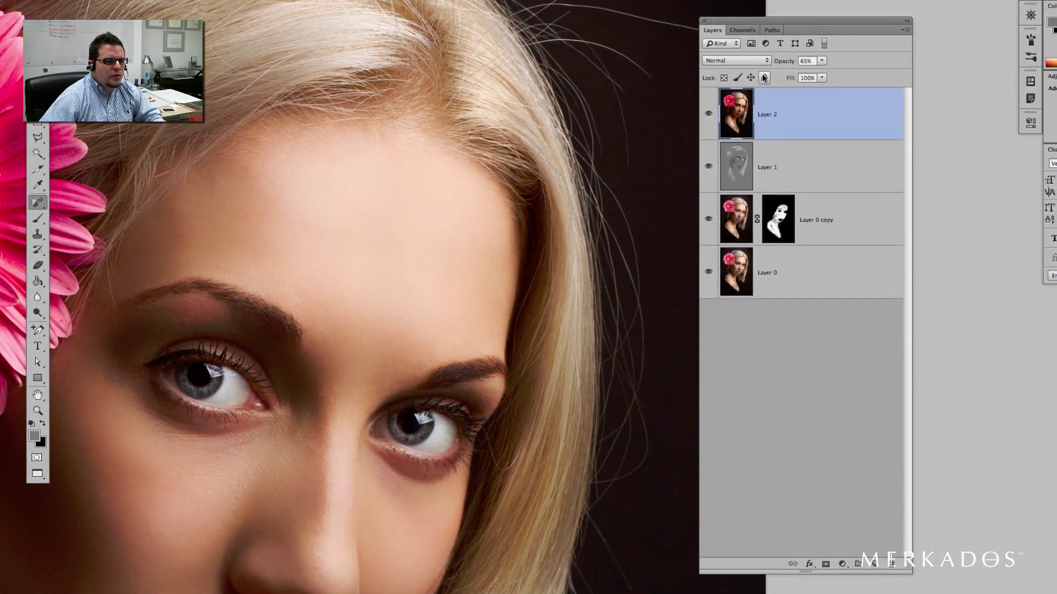
Stamp all visible layers into a new Layer 3 with Merge Visible
left_click(875, 566)
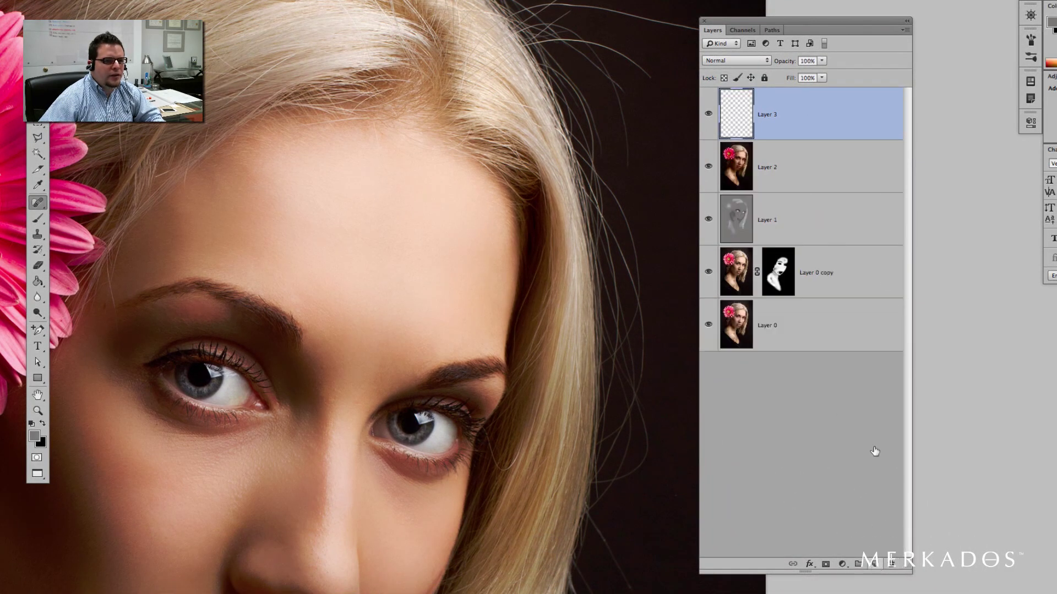
left_click(905, 31)
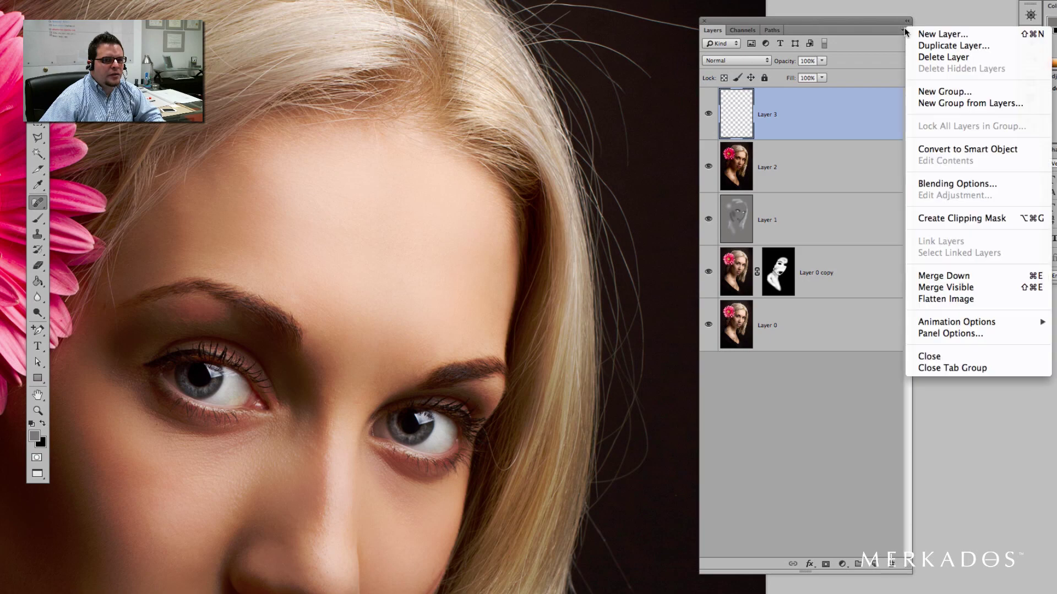
left_click(953, 285, "alt")
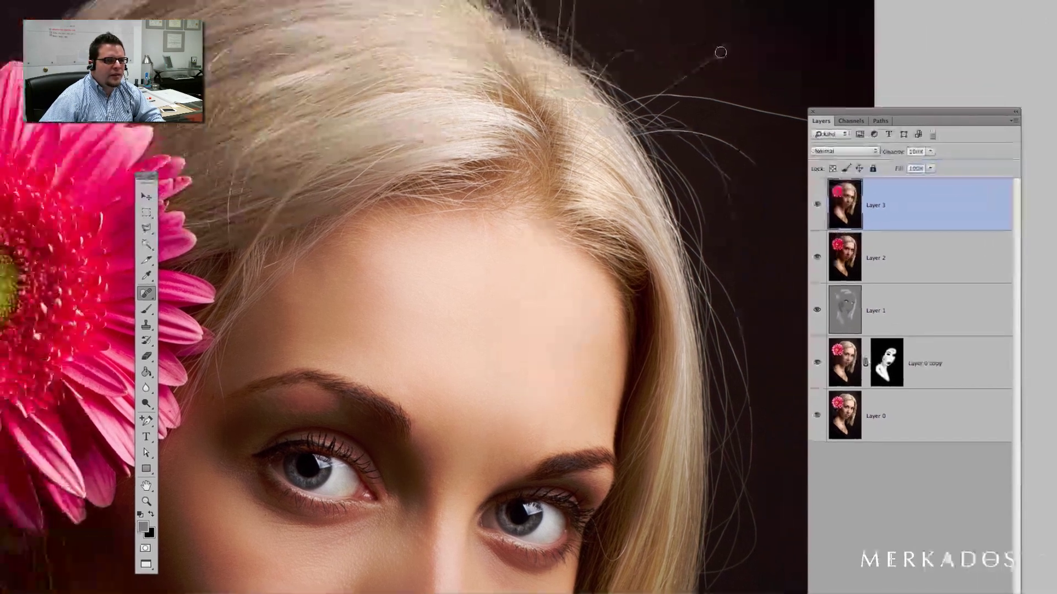
Heal the curled stray hairs above the top right of her head
mouse_move(756, 76)
left_mouse_down()
mouse_move(685, 117)
mouse_move(757, 75)
left_mouse_up()
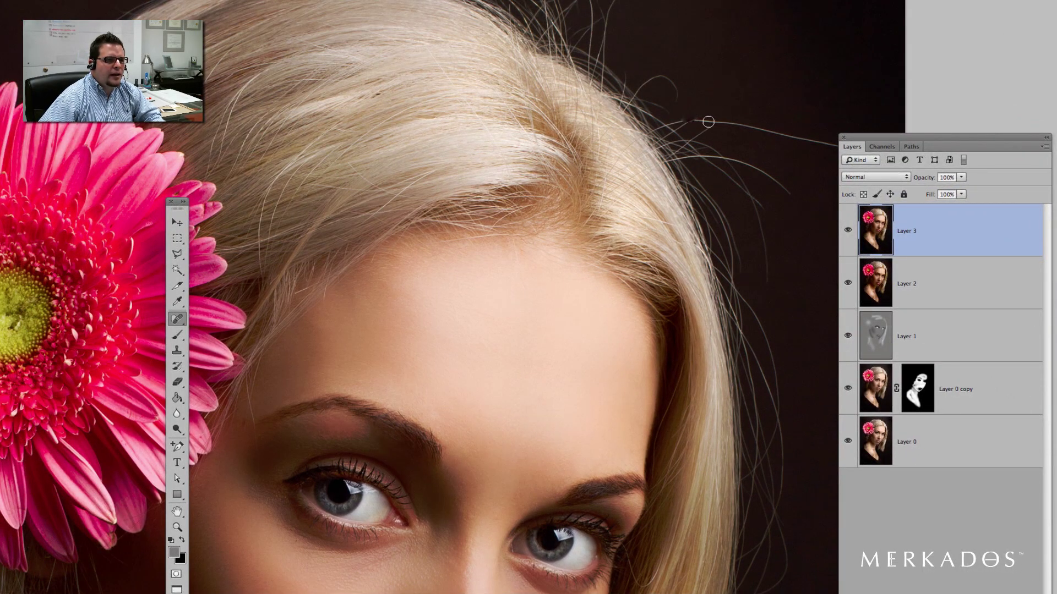
mouse_move(704, 122)
left_mouse_down()
mouse_move(594, 139)
mouse_move(667, 141)
mouse_move(717, 165)
mouse_move(629, 146)
left_mouse_up()
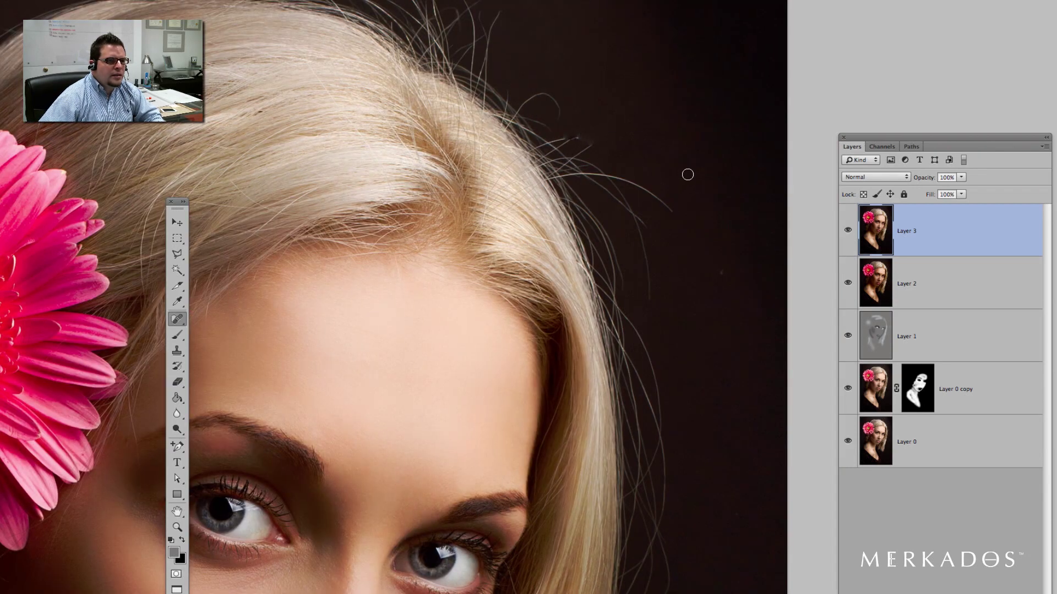
mouse_move(556, 115)
left_mouse_down()
mouse_move(551, 90)
mouse_move(524, 105)
left_mouse_up()
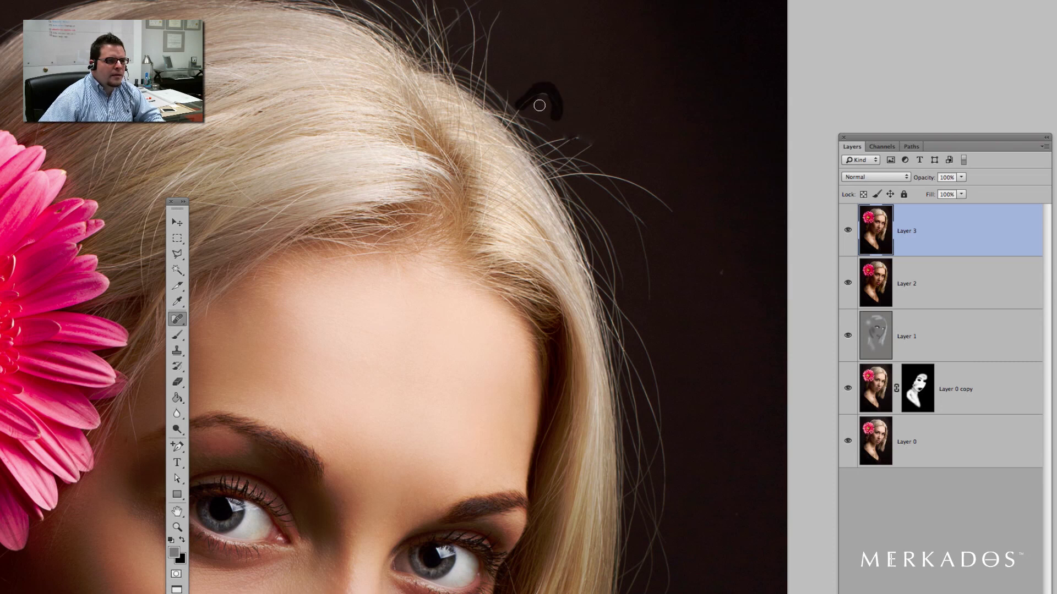
mouse_move(589, 144)
left_mouse_down()
mouse_move(678, 216)
mouse_move(643, 185)
left_mouse_up()
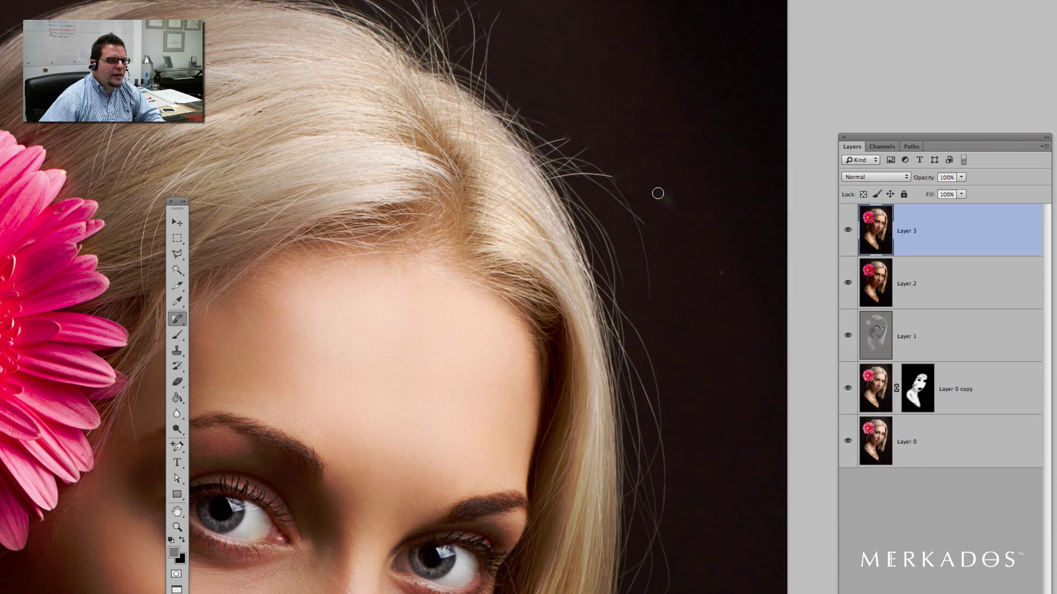
left_click_drag(669, 206, 672, 210)
Heal the remaining flyaway hairs running down from the photo's top edge
left_click_drag(550, 73, 642, 208)
left_click_drag(525, 79, 544, 182)
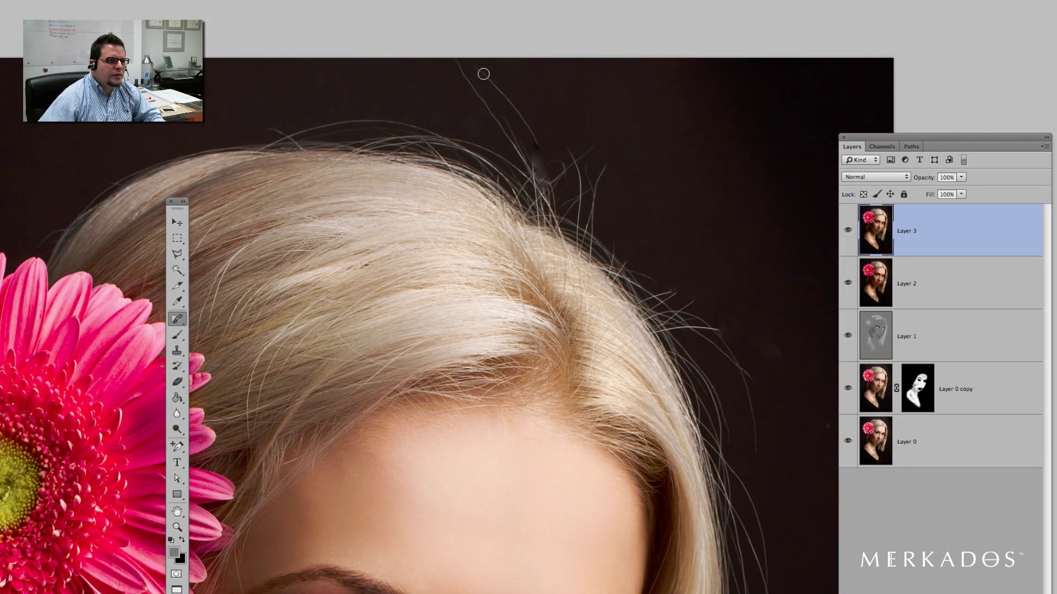
mouse_move(478, 70)
left_mouse_down()
mouse_move(540, 155)
mouse_move(529, 125)
mouse_move(484, 66)
mouse_move(475, 93)
mouse_move(526, 166)
mouse_move(509, 69)
left_mouse_up()
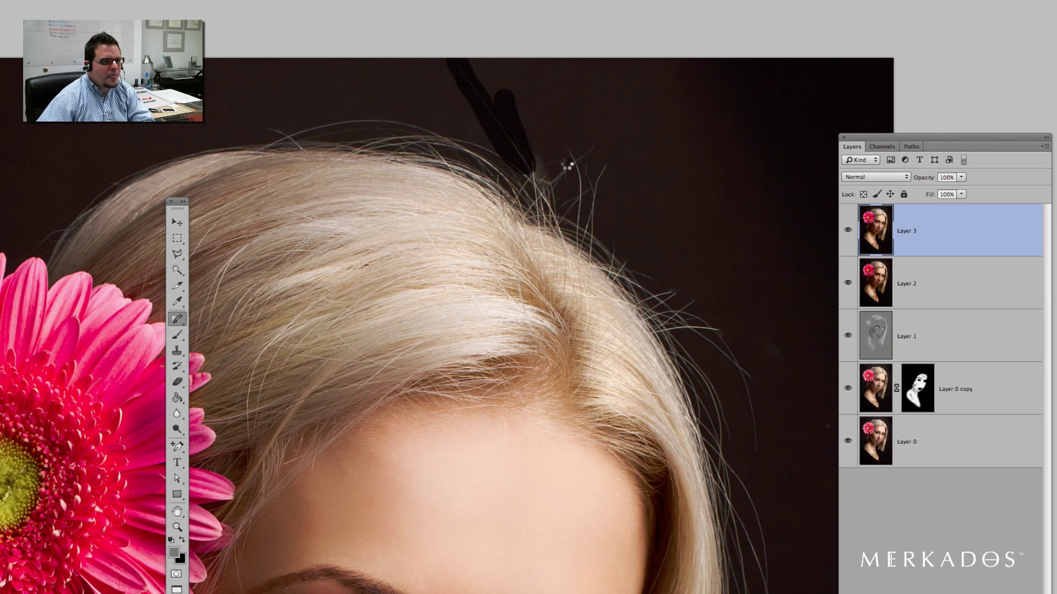
mouse_move(571, 144)
left_mouse_down()
mouse_move(582, 153)
mouse_move(594, 142)
mouse_move(581, 183)
mouse_move(602, 190)
mouse_move(594, 212)
mouse_move(563, 161)
mouse_move(521, 159)
mouse_move(584, 187)
left_mouse_up()
left_click(532, 161)
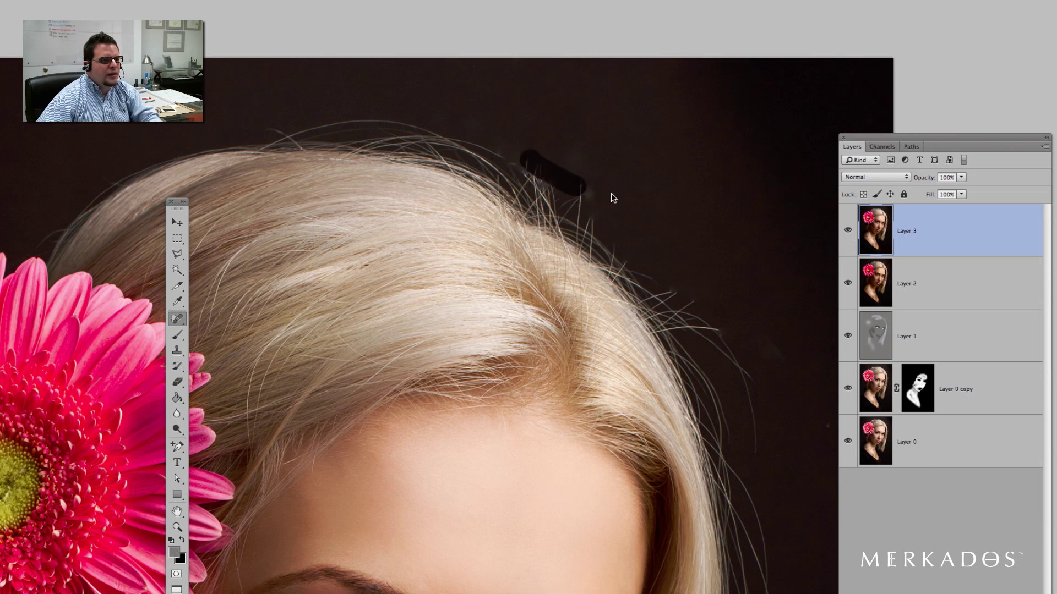
left_click(176, 352)
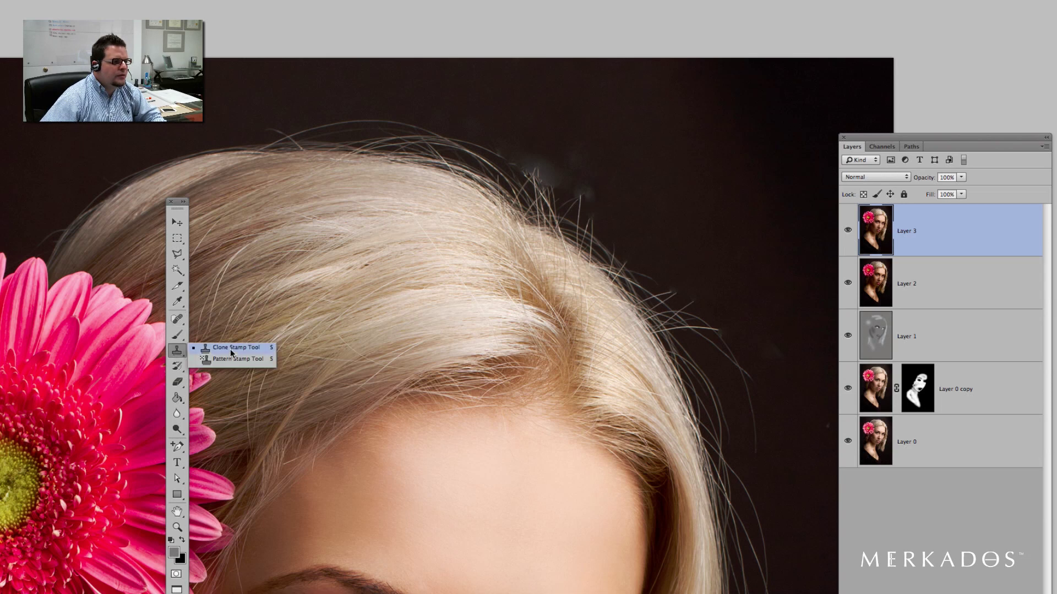
Switch the stamp to plain cloning, undo the smudges, and clone background over stray hairs on the top and right edges
left_click(231, 353)
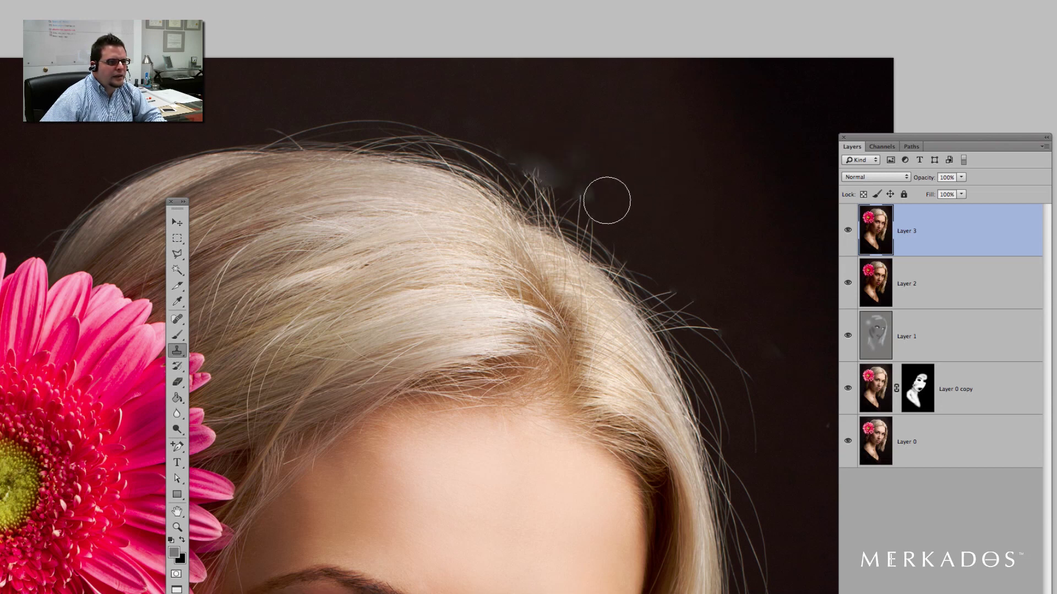
key("super+z")
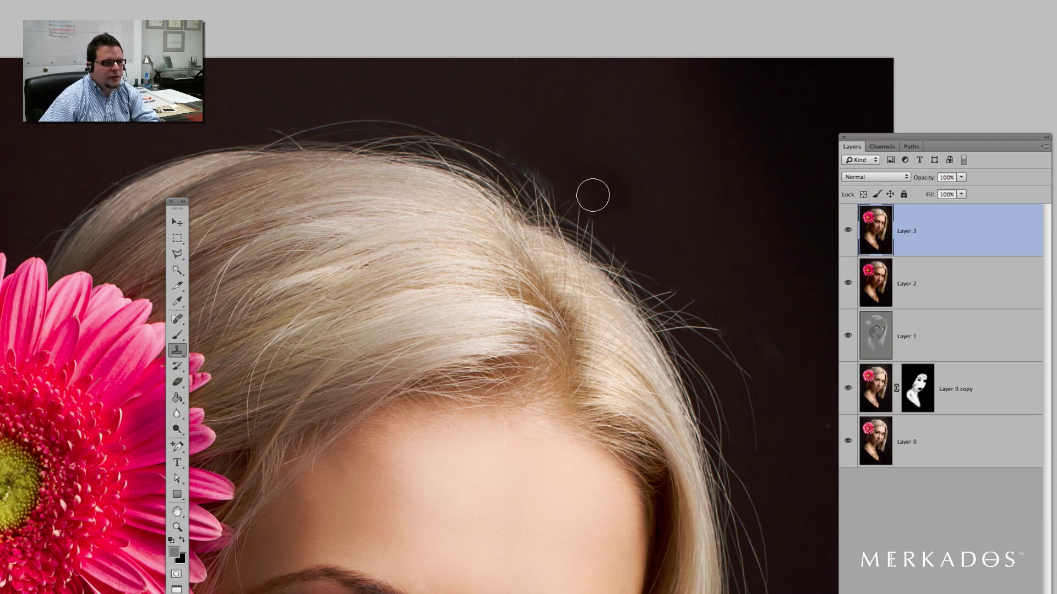
mouse_move(538, 179)
left_mouse_down()
mouse_move(455, 135)
mouse_move(360, 117)
left_mouse_up()
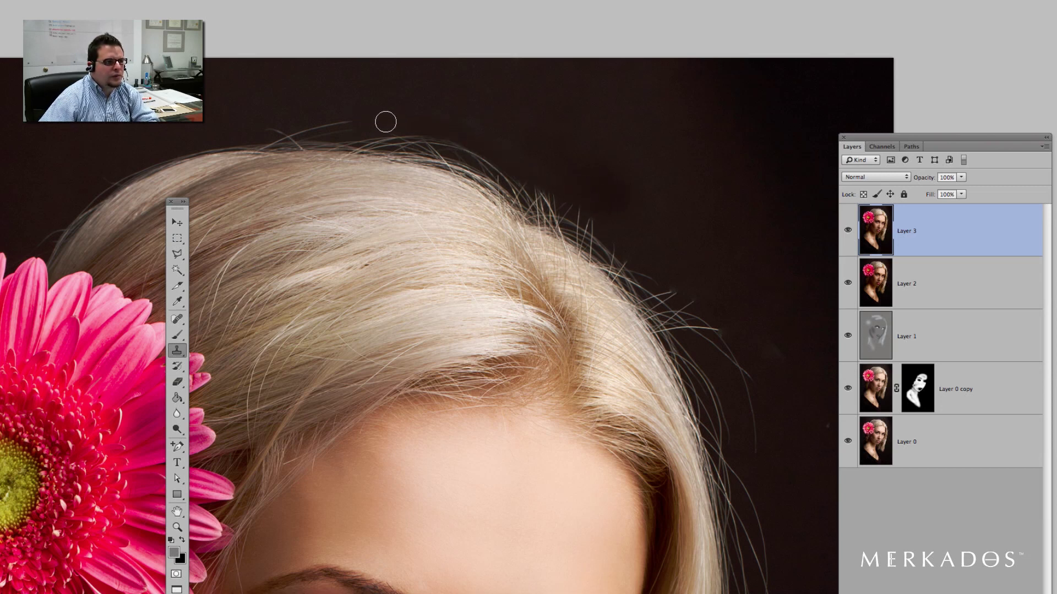
mouse_move(504, 166)
left_mouse_down()
mouse_move(550, 201)
mouse_move(540, 188)
left_mouse_up()
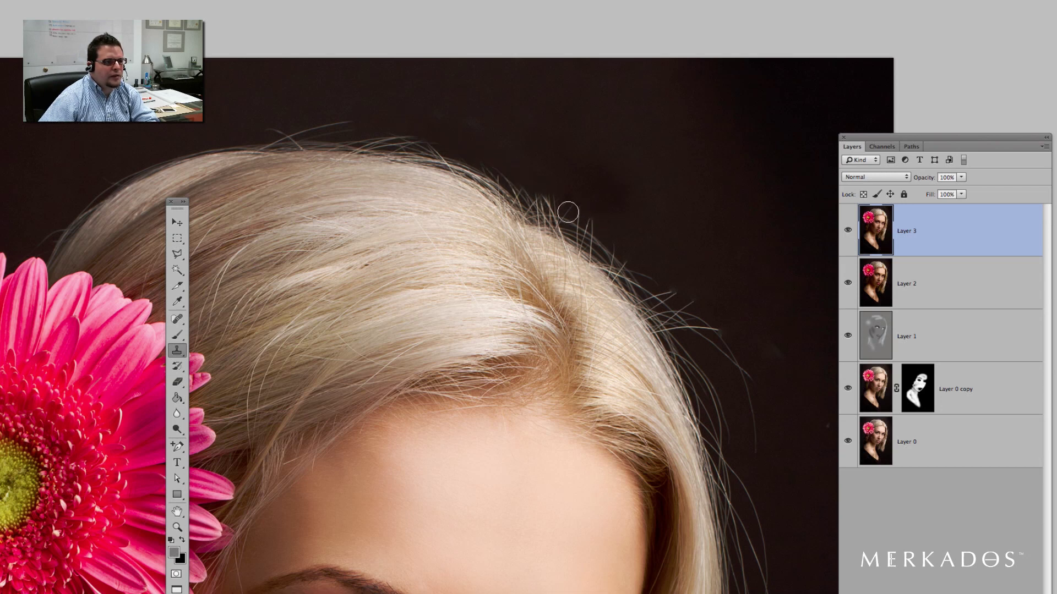
mouse_move(612, 239)
left_mouse_down()
mouse_move(575, 213)
mouse_move(686, 306)
left_mouse_up()
left_click(686, 201)
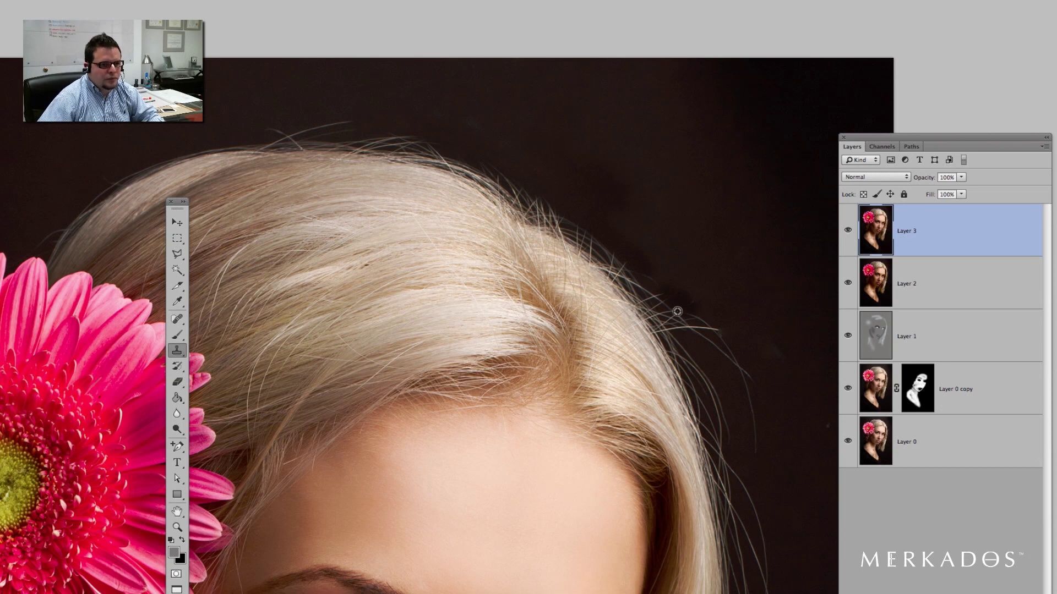
mouse_move(677, 312)
left_mouse_down()
mouse_move(731, 359)
mouse_move(757, 448)
mouse_move(757, 378)
mouse_move(681, 295)
mouse_move(692, 335)
mouse_move(668, 314)
mouse_move(653, 284)
mouse_move(663, 284)
left_mouse_up()
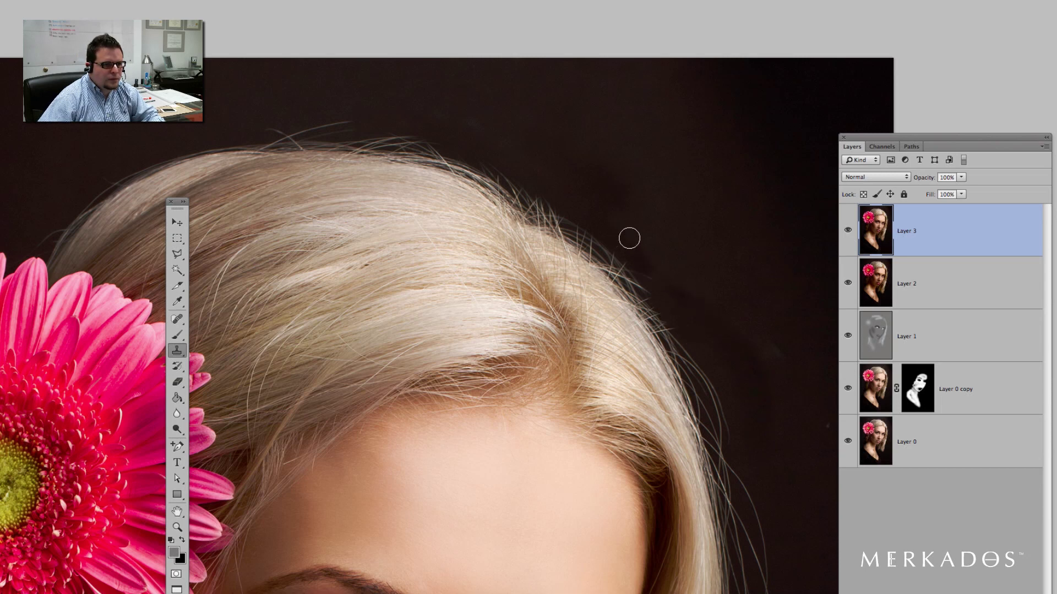
left_click(512, 172)
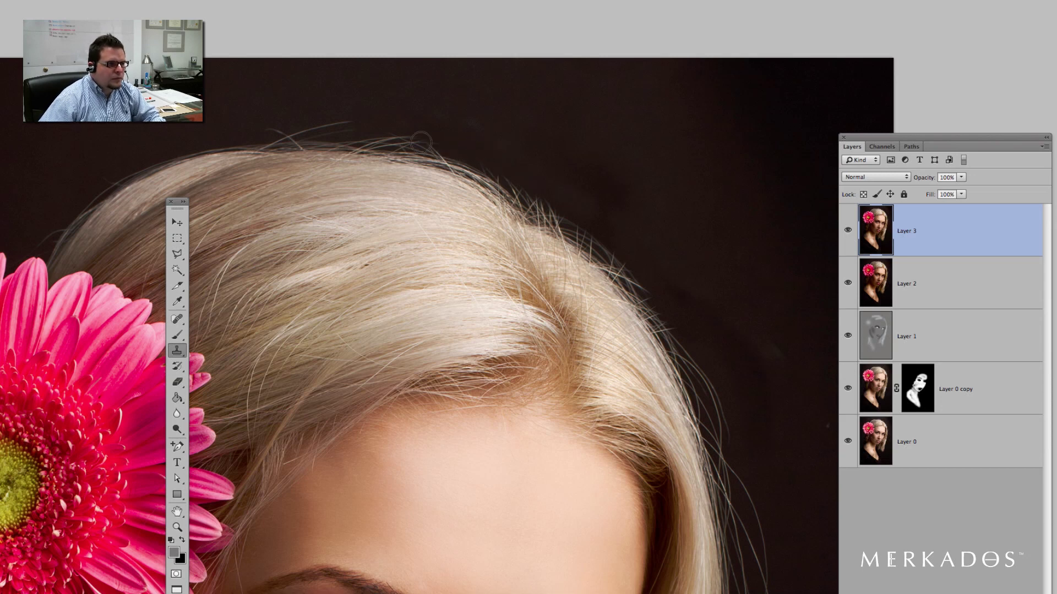
Clone dark background over the remaining stray hair tips above the head, sampling a fresh source patch
mouse_move(384, 124)
left_mouse_down()
mouse_move(354, 115)
mouse_move(270, 130)
left_mouse_up()
mouse_move(461, 149)
left_mouse_down()
mouse_move(335, 129)
mouse_move(432, 138)
left_mouse_up()
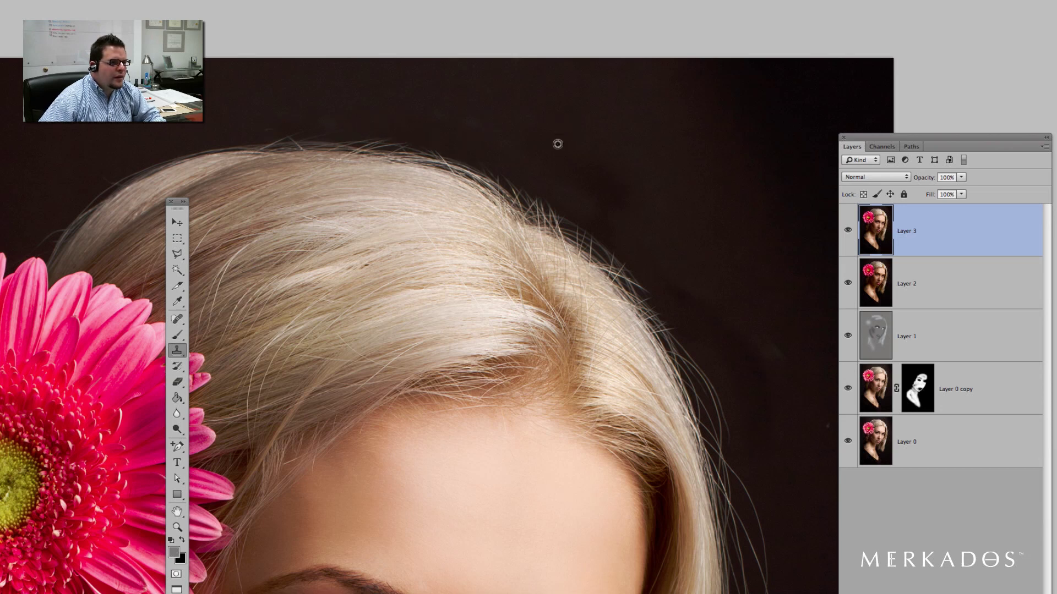
left_click_drag(396, 134, 288, 132)
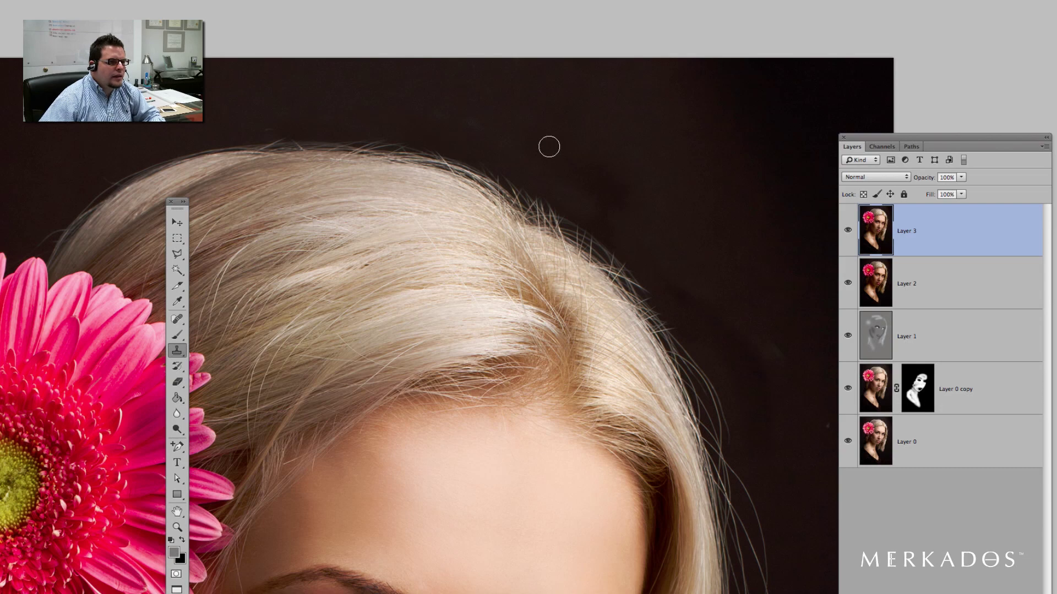
left_click(487, 147, "super")
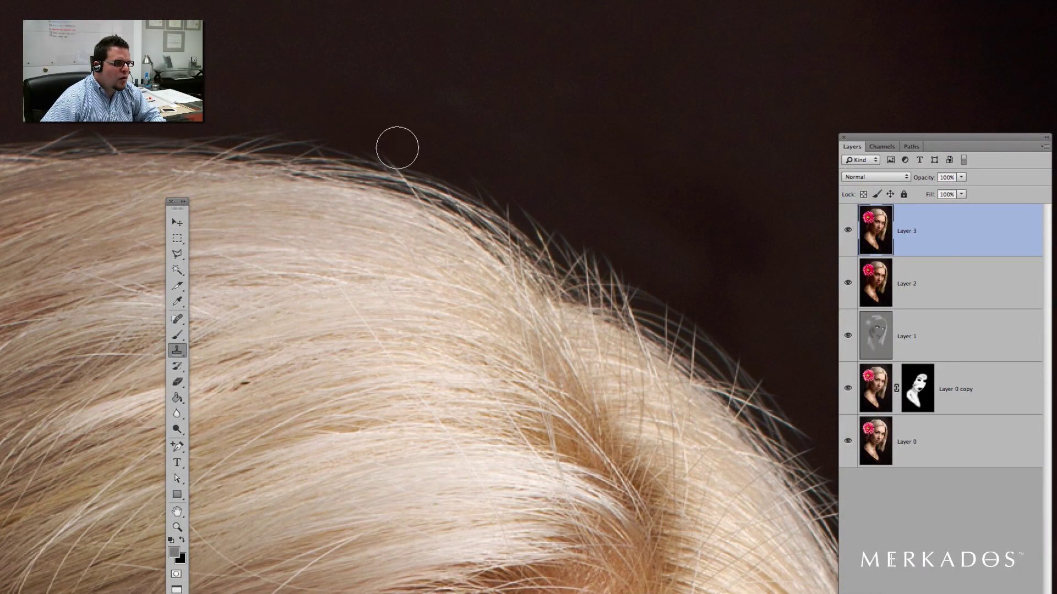
left_click_drag(341, 132, 235, 131)
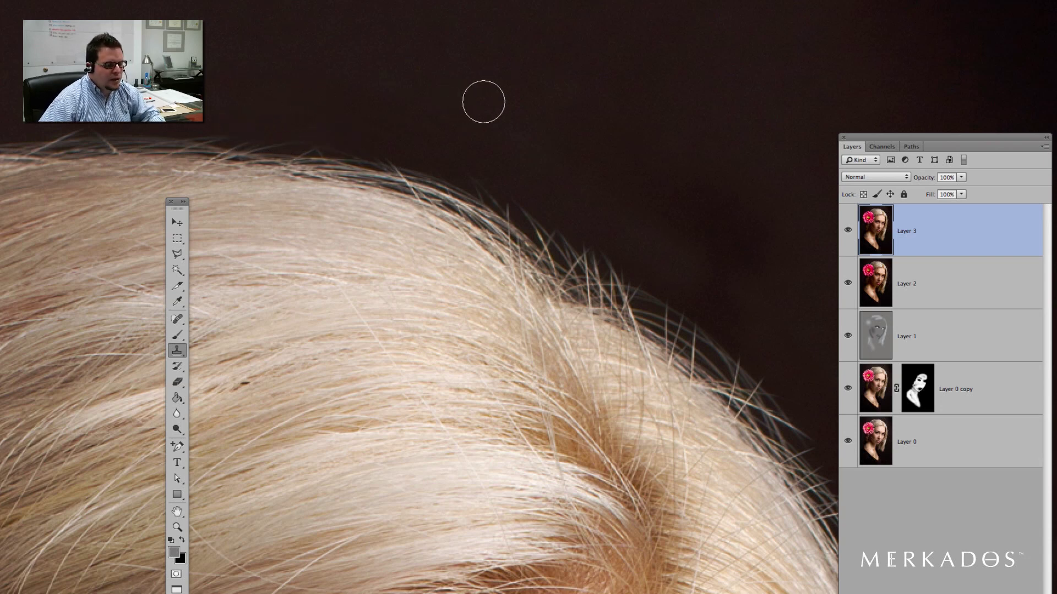
left_click(535, 90, "alt")
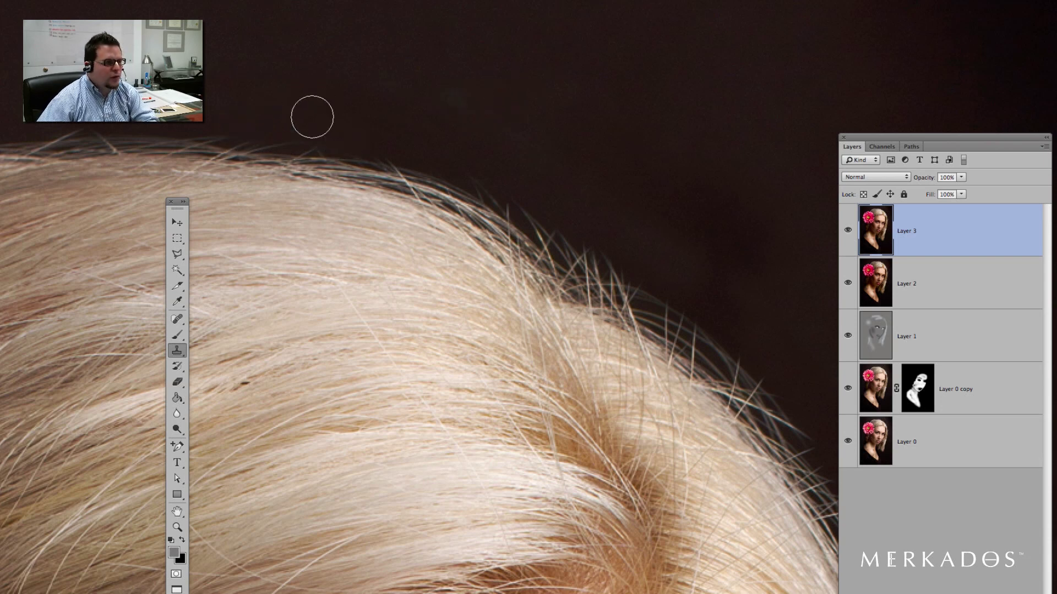
left_click_drag(250, 140, 160, 128)
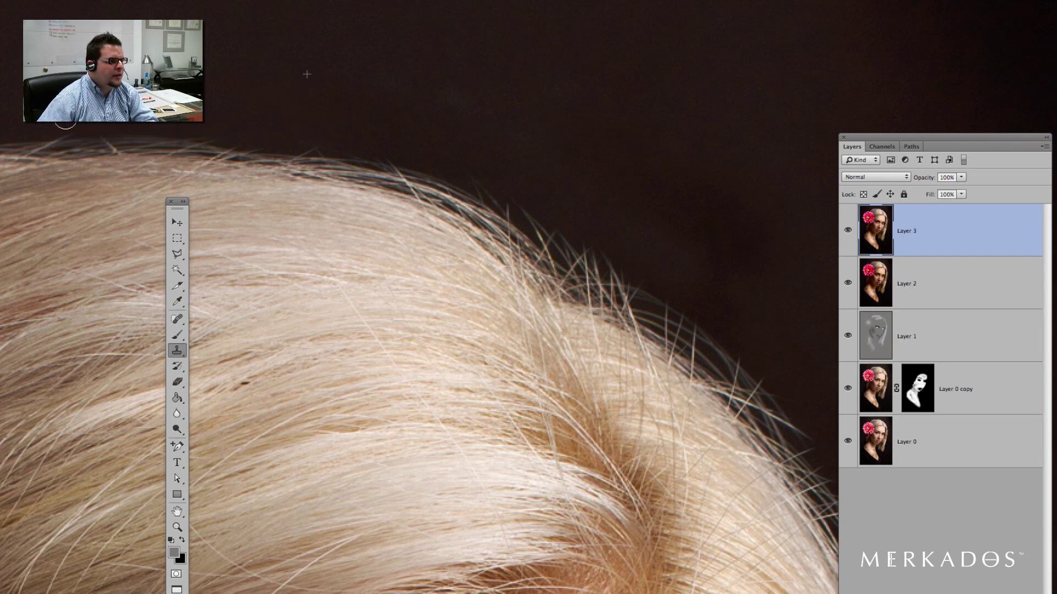
left_click_drag(371, 144, 405, 161)
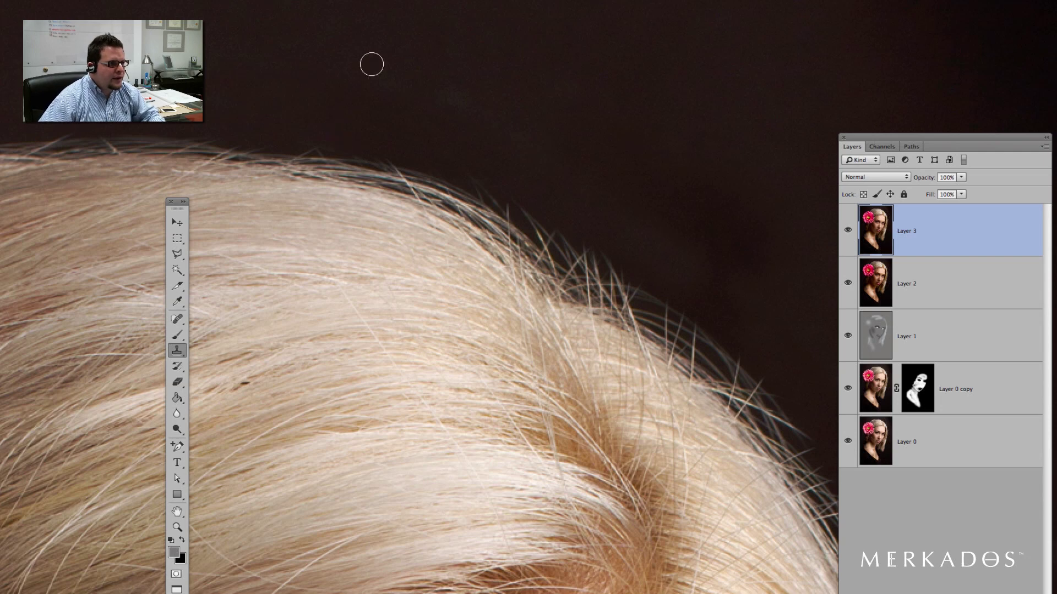
mouse_move(302, 147)
left_mouse_down()
mouse_move(444, 165)
mouse_move(630, 289)
mouse_move(649, 300)
mouse_move(668, 292)
mouse_move(609, 246)
mouse_move(649, 290)
mouse_move(735, 347)
mouse_move(773, 407)
left_mouse_up()
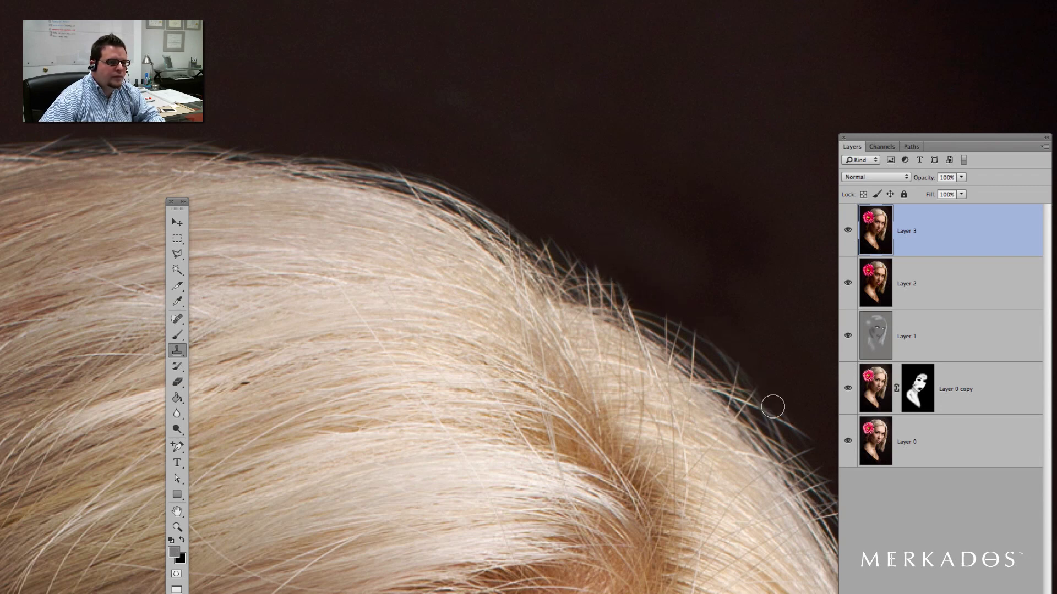
Zoom between the hair edge and the whole portrait to check the cleaned outline
key("space")
left_click(577, 187, "alt")
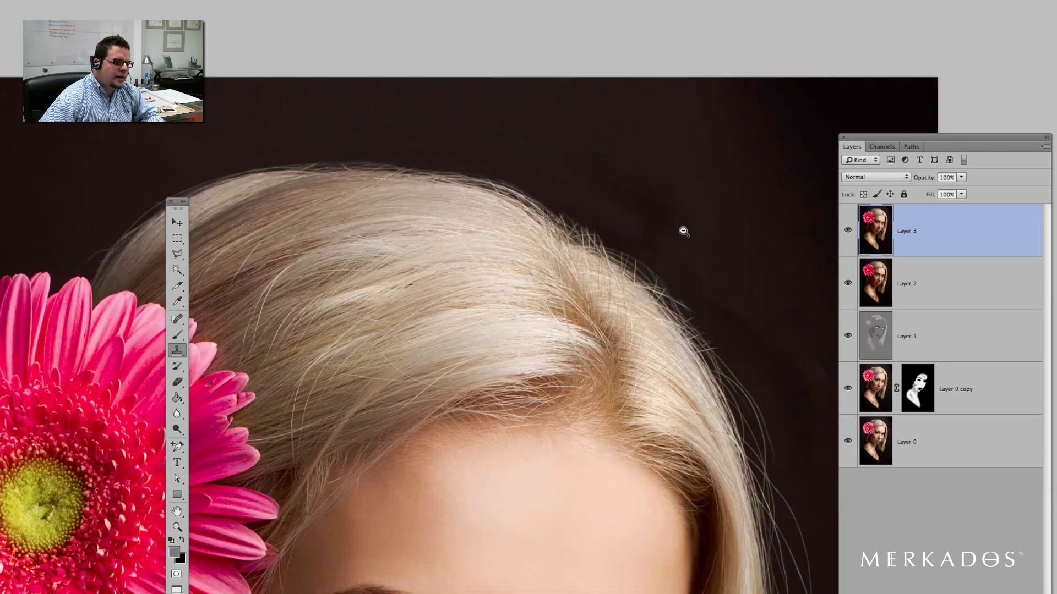
left_click(684, 231, "alt")
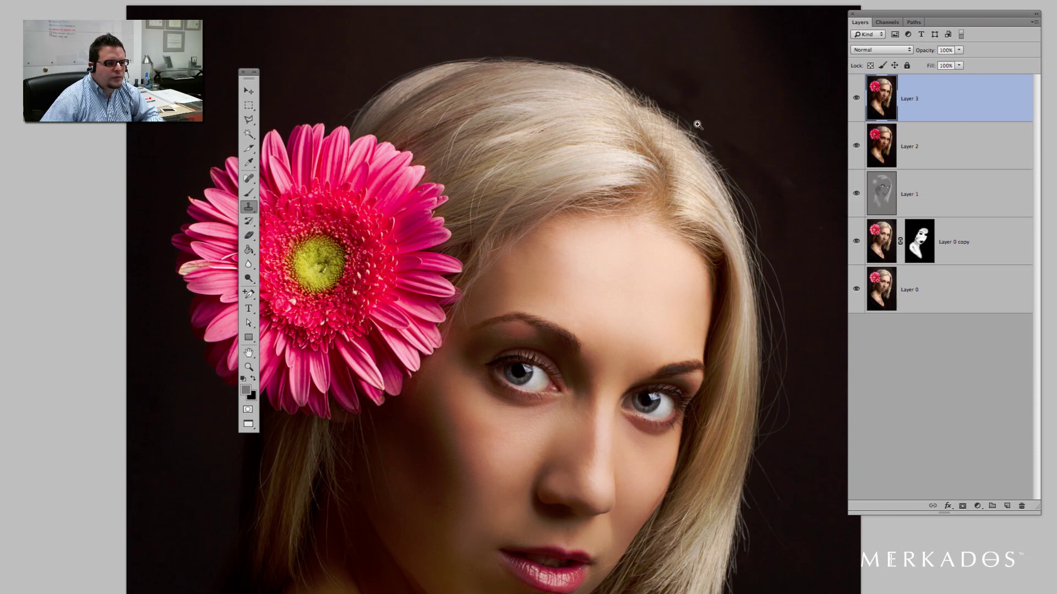
left_click(700, 154)
left_click(693, 141)
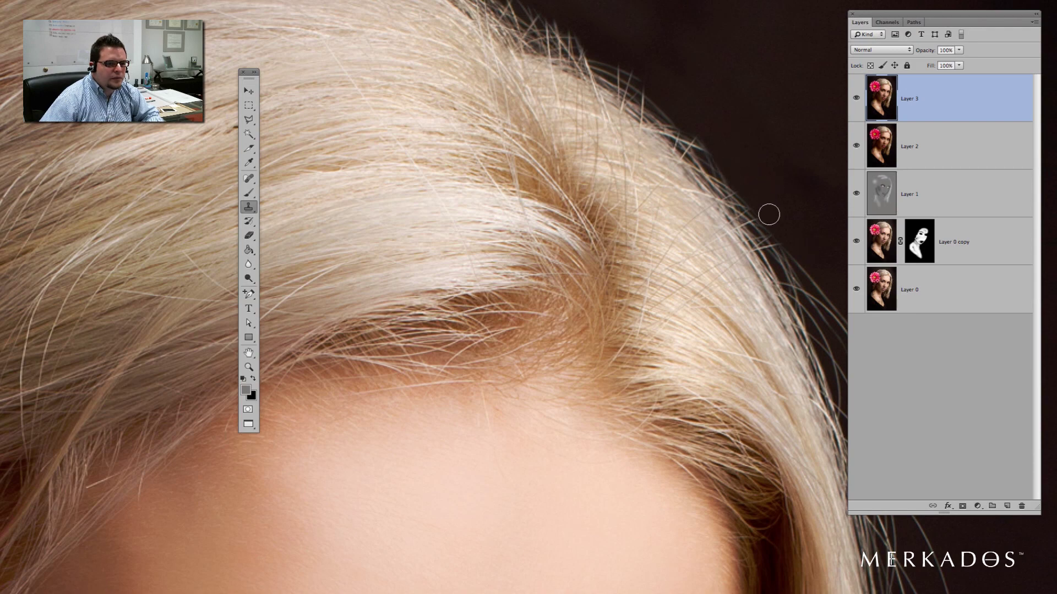
left_click(705, 98, "alt")
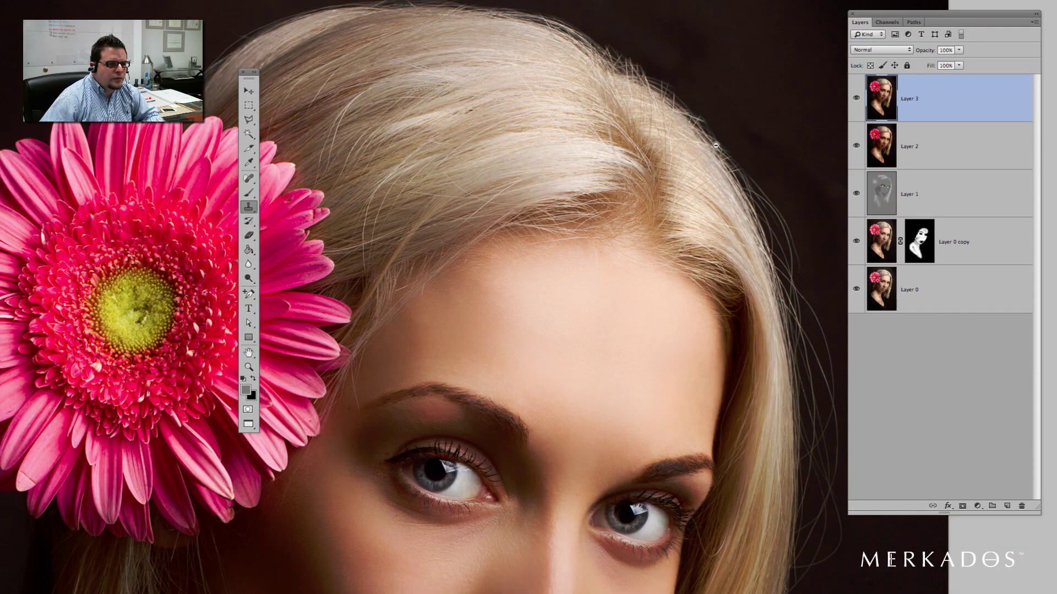
left_click(688, 146, "alt")
left_click(712, 194, "alt")
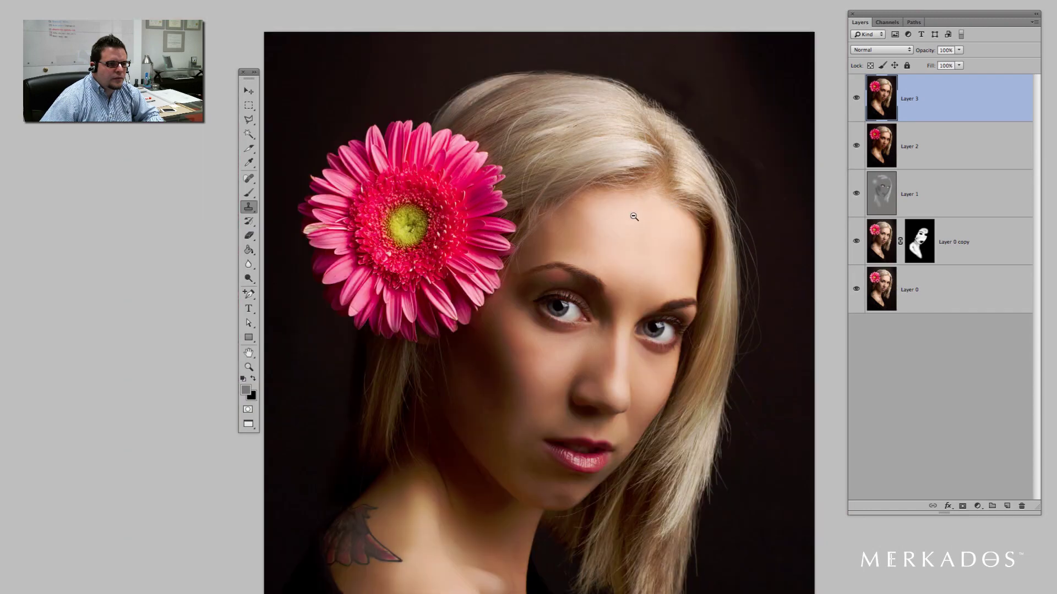
left_click(633, 200, "alt")
left_click_drag(644, 218, 636, 189)
left_click(613, 162)
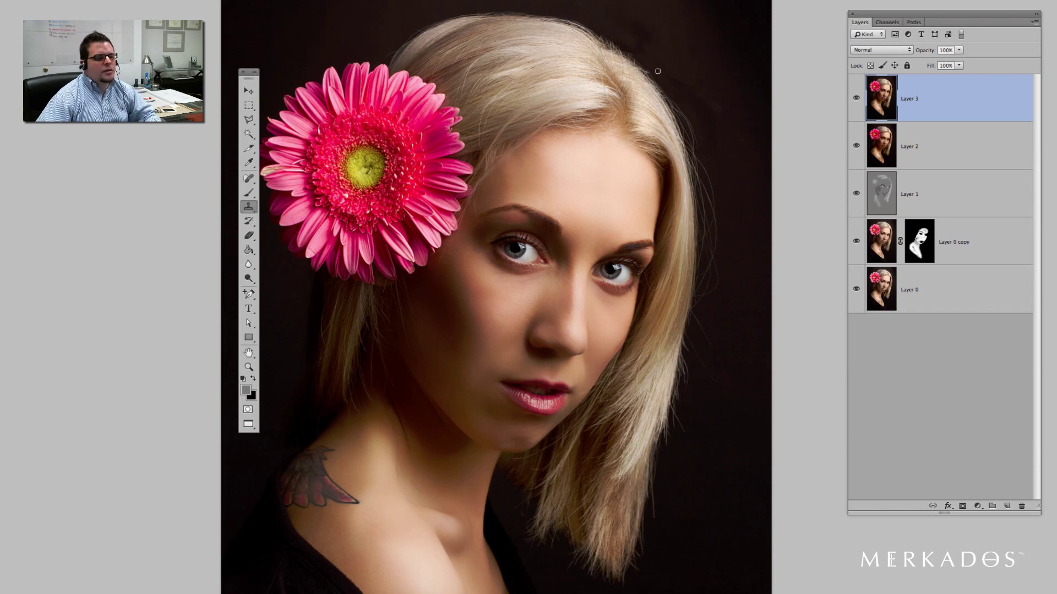
Switch to the Move tool, recentre the portrait, and nudge the floating palette clear of the flower
key("v")
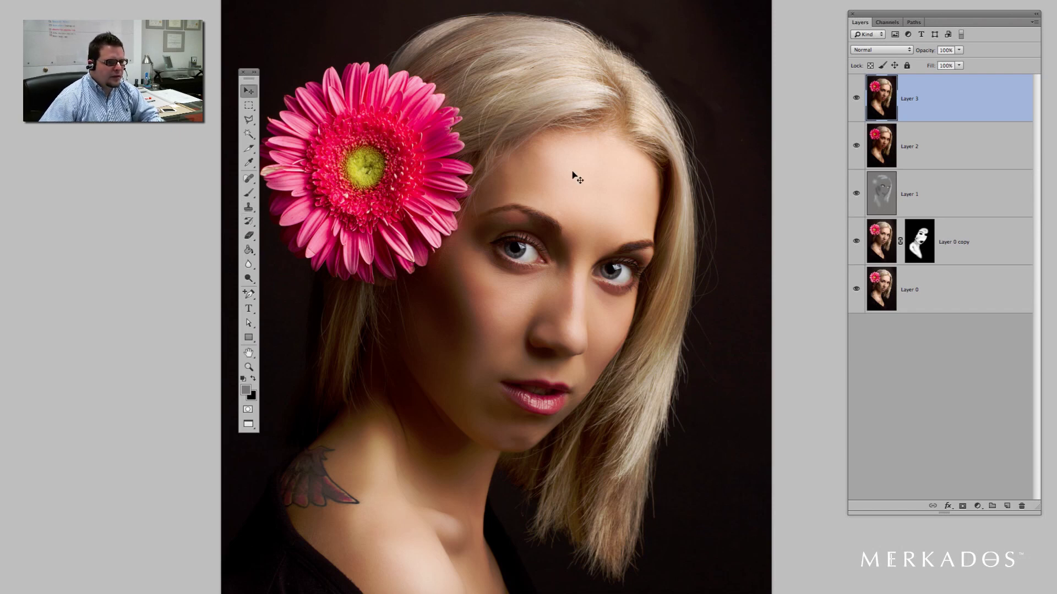
left_click(571, 199, "alt")
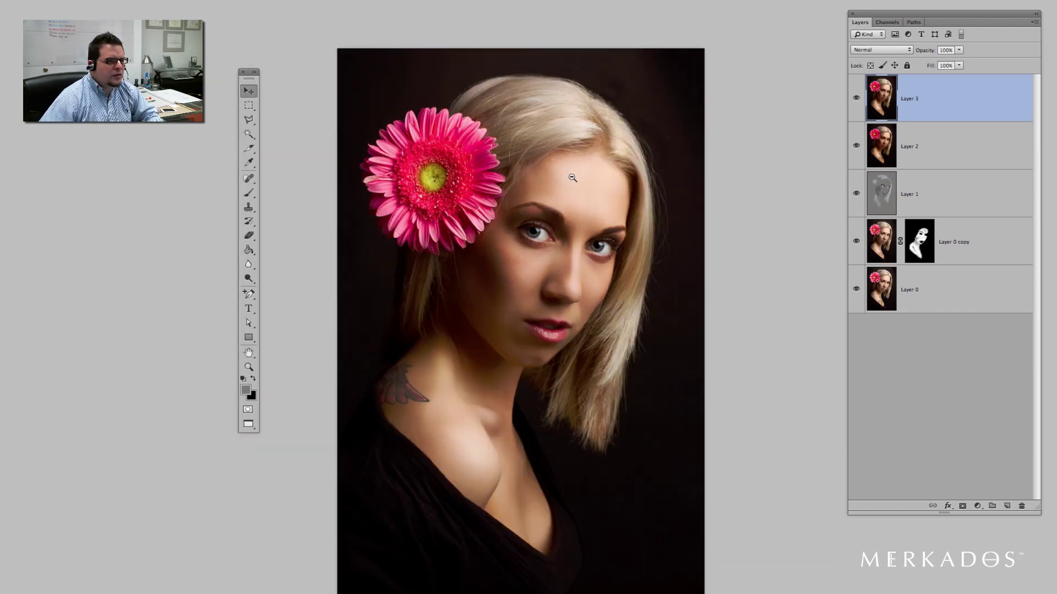
left_click(589, 126)
left_click_drag(588, 172, 620, 130)
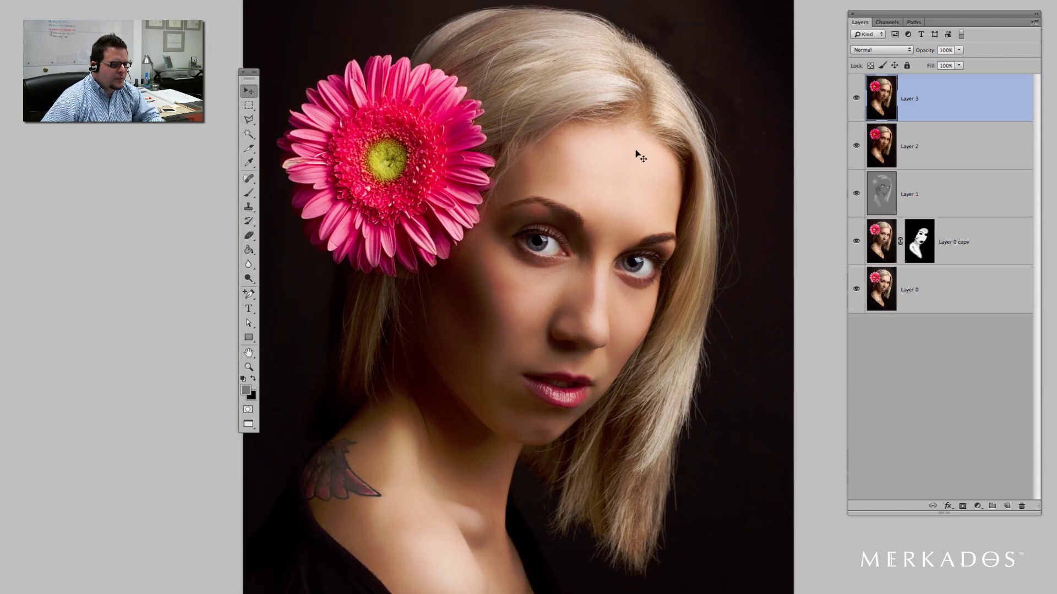
left_click_drag(652, 278, 657, 232)
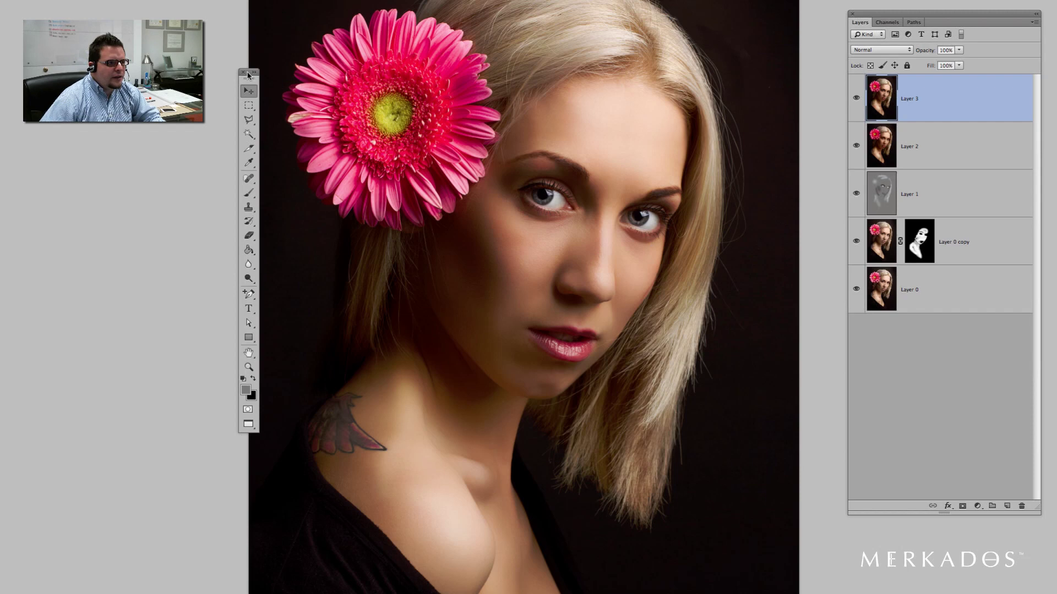
left_click_drag(251, 75, 237, 75)
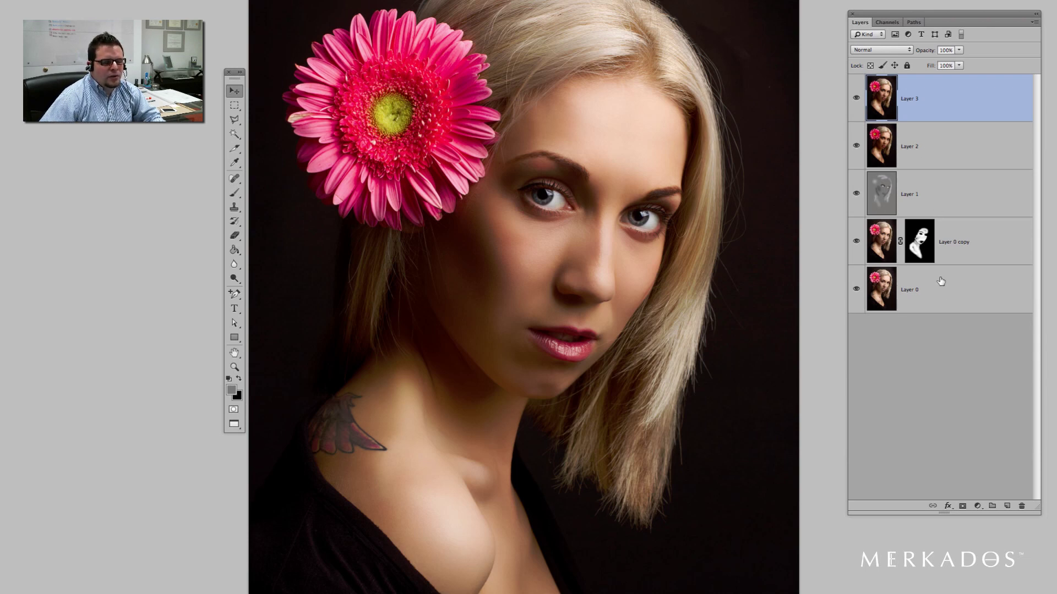
Add a Hue/Saturation adjustment layer from the Layers panel's adjustment-layer menu
left_click(978, 505)
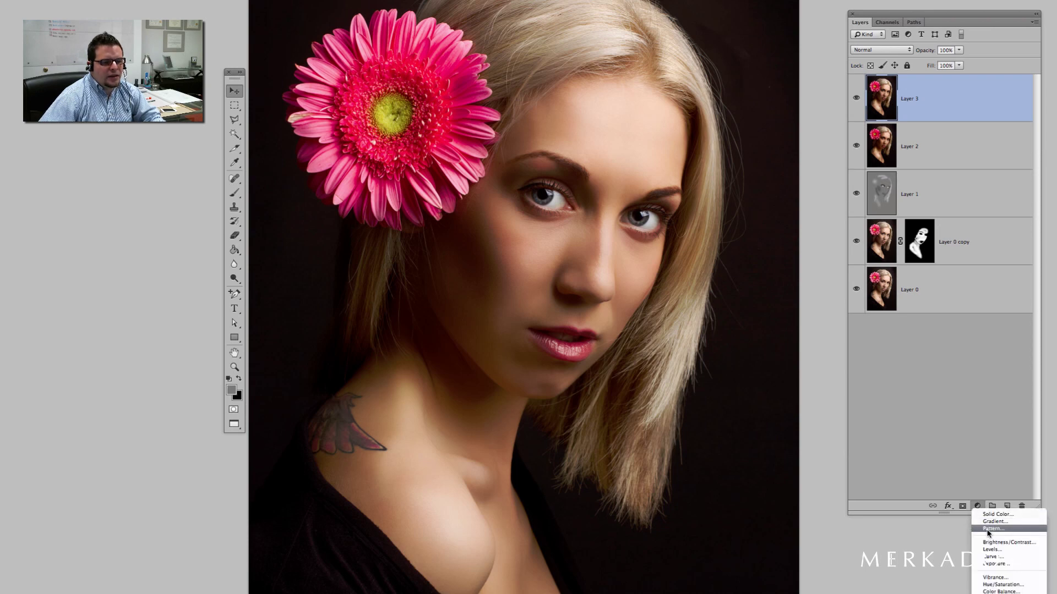
left_click(1009, 585)
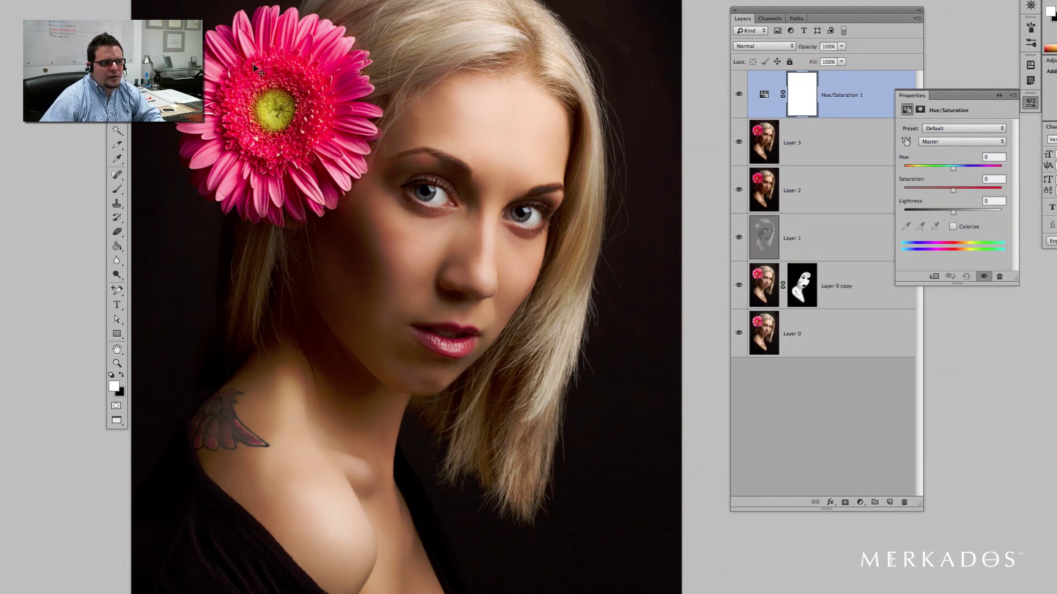
Limit the adjustment to Magentas and raise their hue and saturation, with saturation at +33
left_click(944, 142)
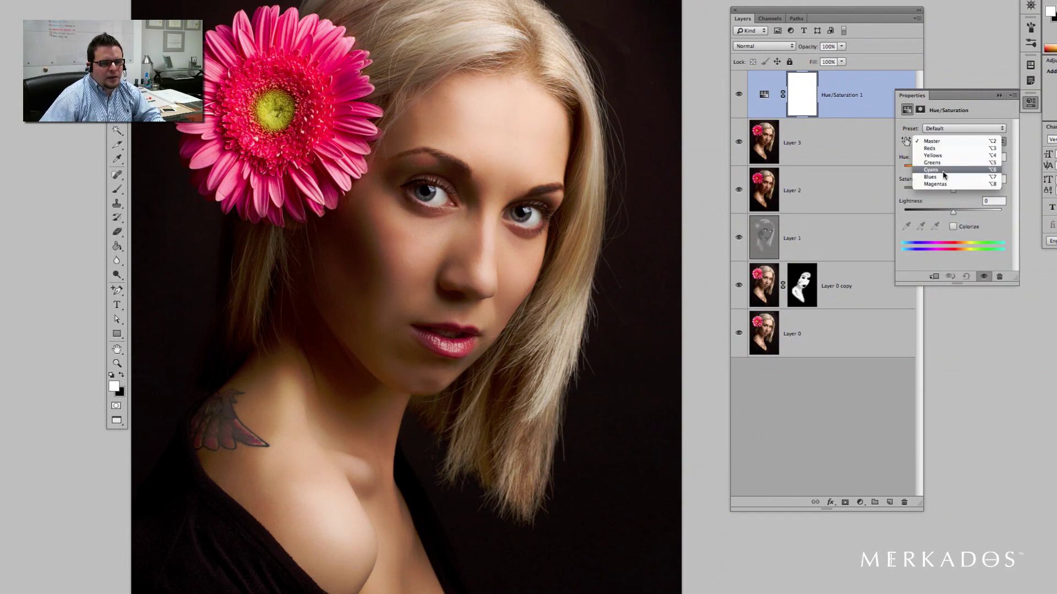
left_click(943, 187)
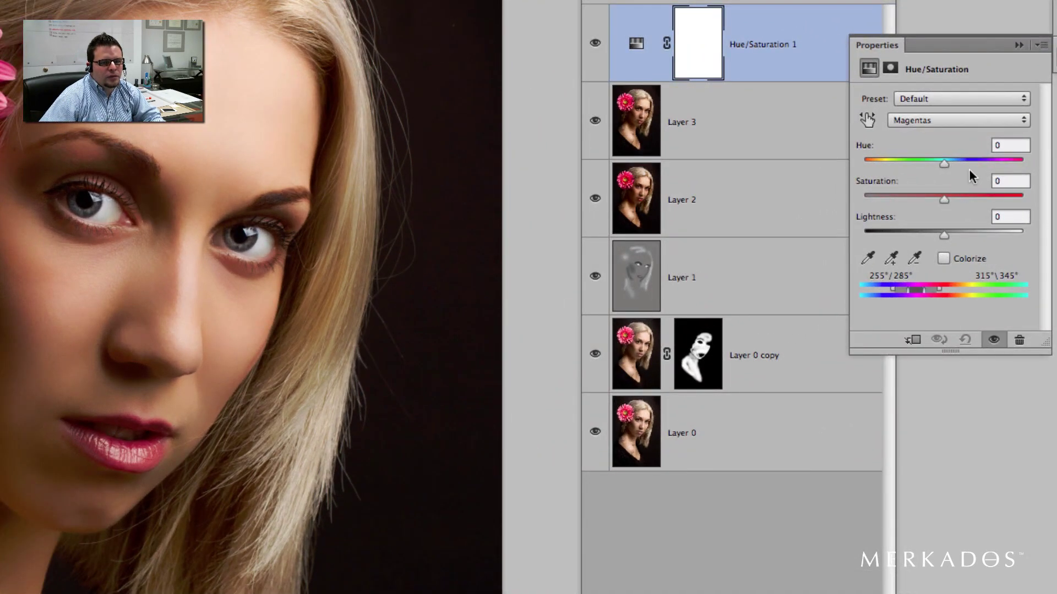
left_click_drag(946, 163, 1030, 165)
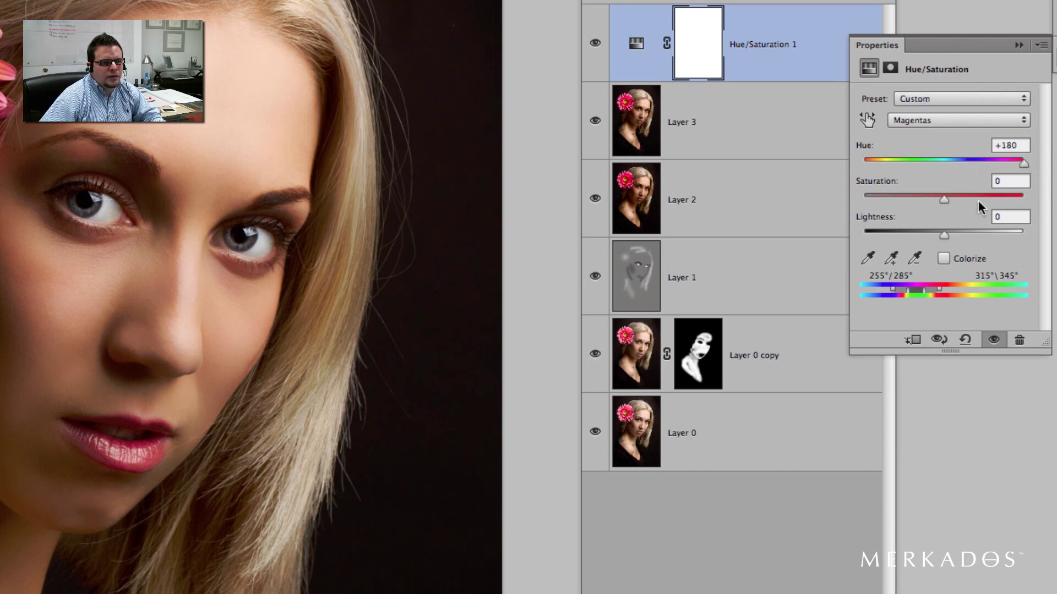
left_click_drag(972, 194, 968, 197)
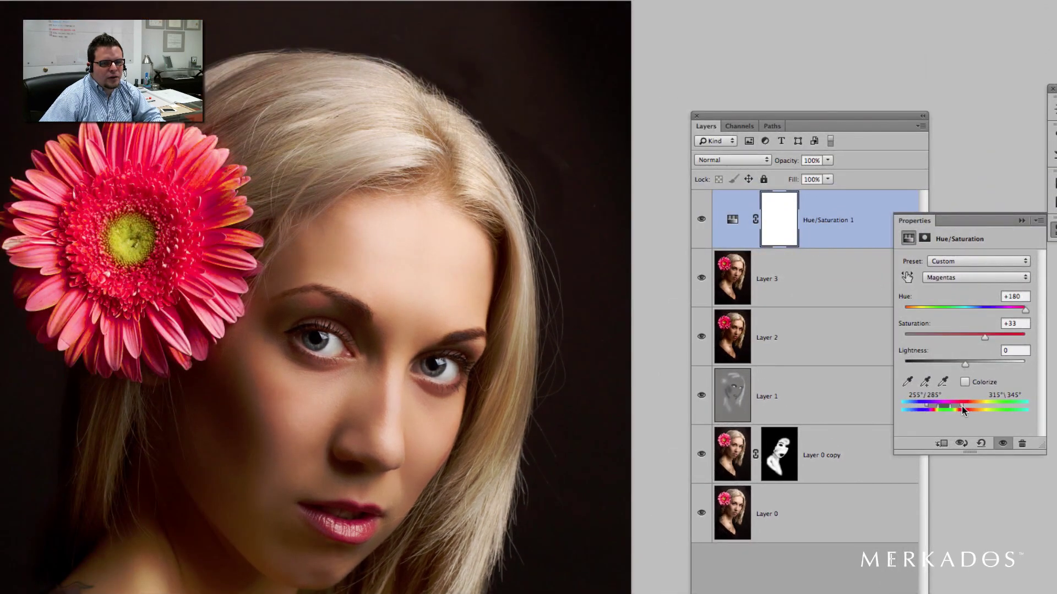
Widen and soften the magenta range to cover the flower, and set Hue to +34 so it turns red
left_click_drag(962, 406, 968, 407)
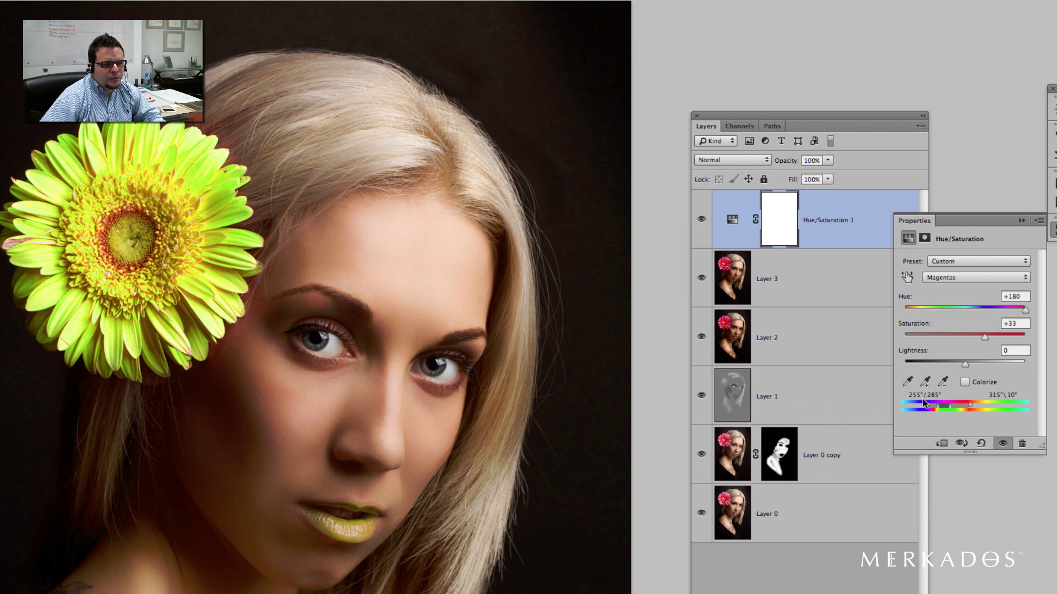
left_click_drag(950, 410, 934, 412)
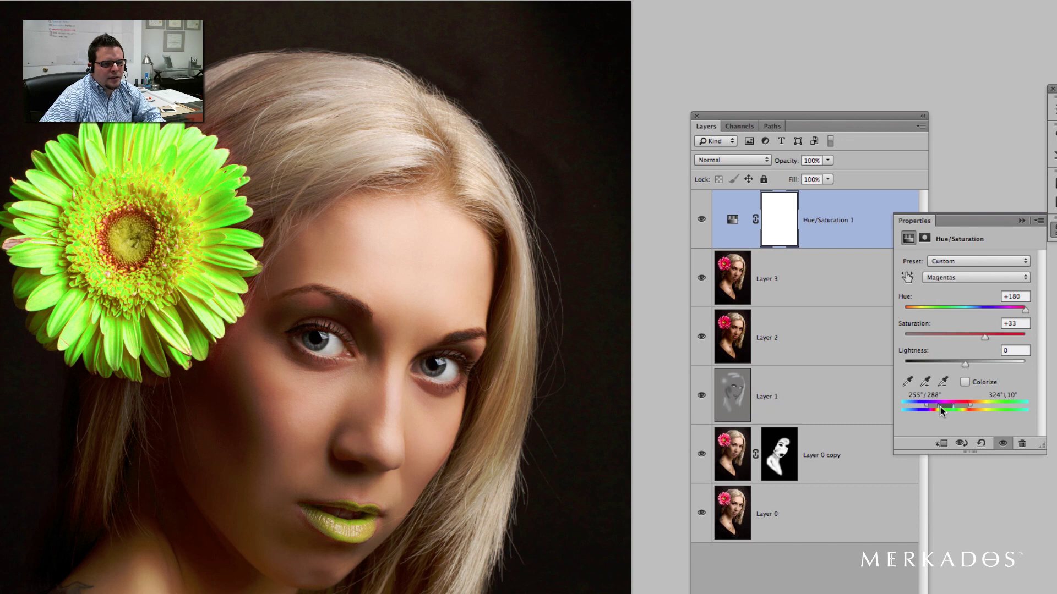
left_click_drag(917, 405, 901, 404)
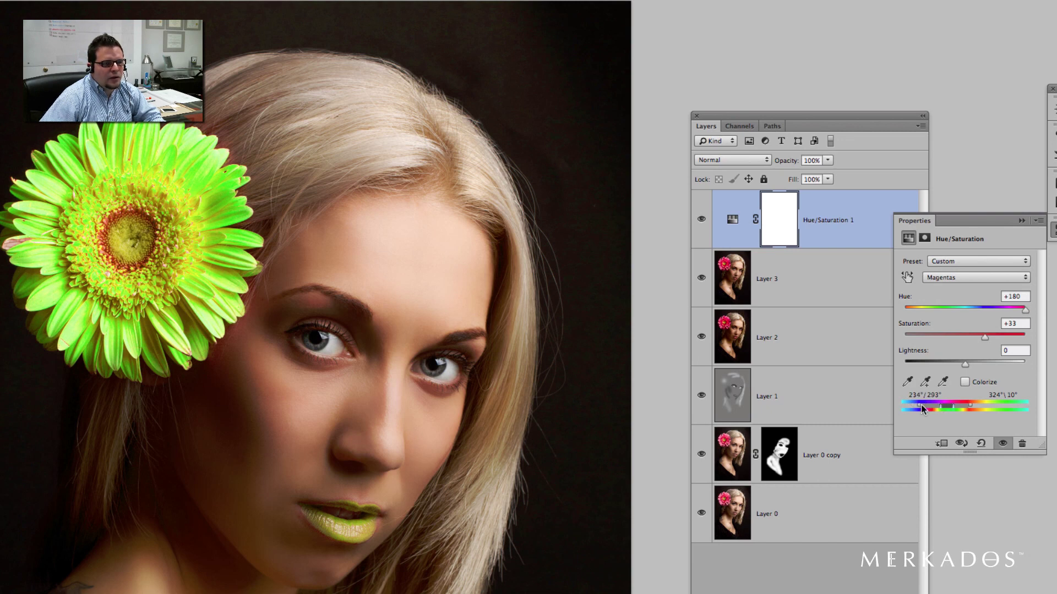
left_click_drag(928, 404, 976, 405)
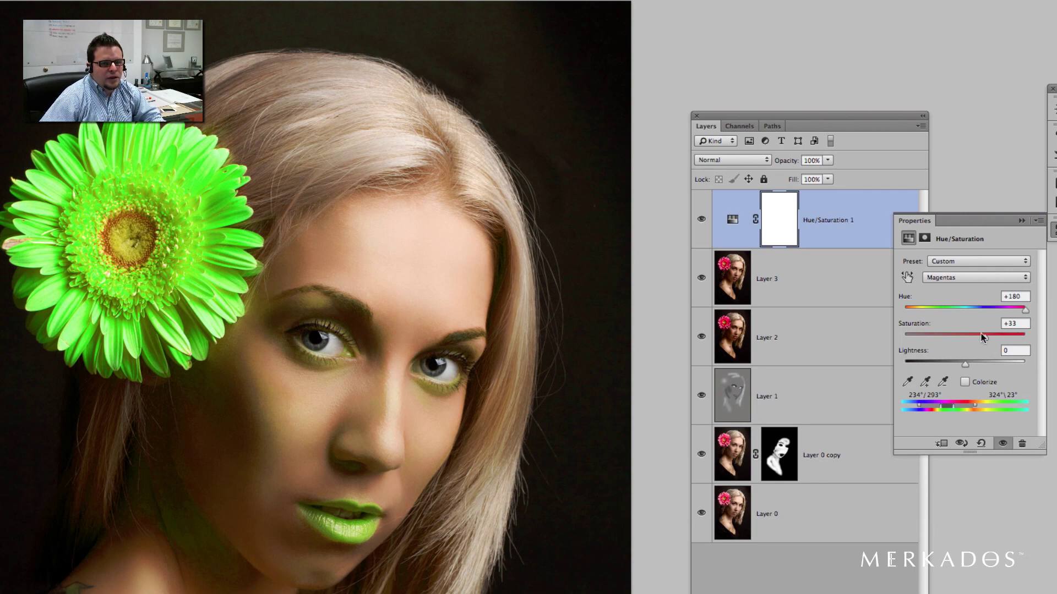
left_click_drag(1015, 312, 989, 319)
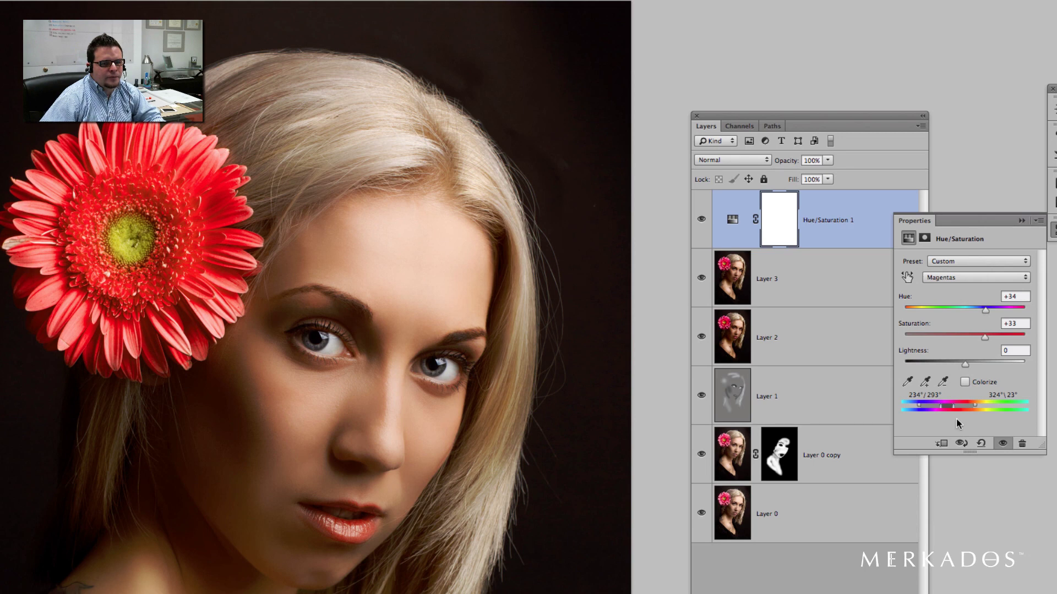
left_click(1022, 220)
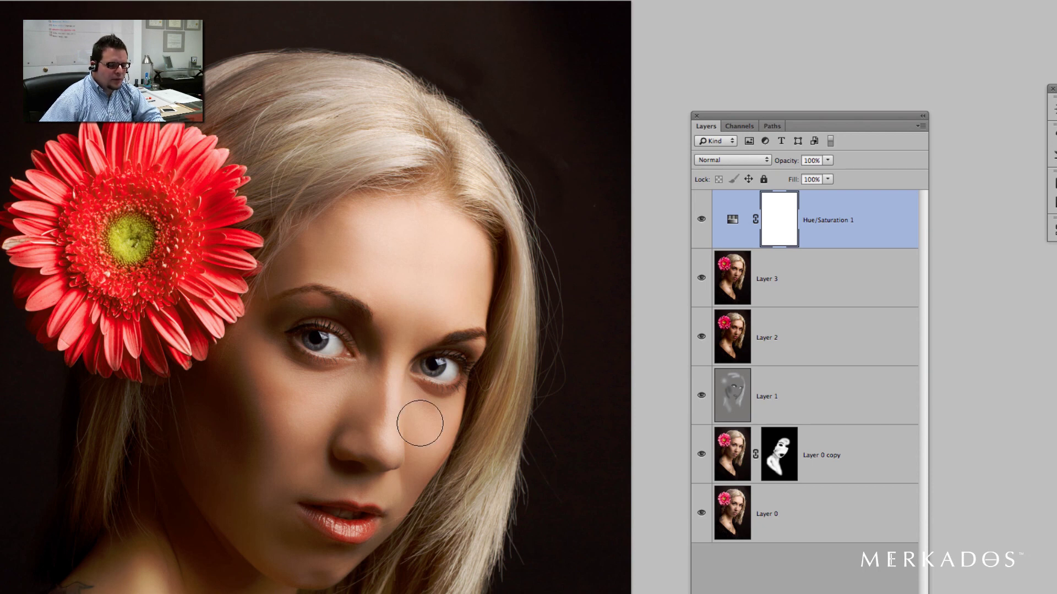
Switch to the Brush tool and invert the Hue/Saturation mask to black, hiding the effect
key("v")
key("b")
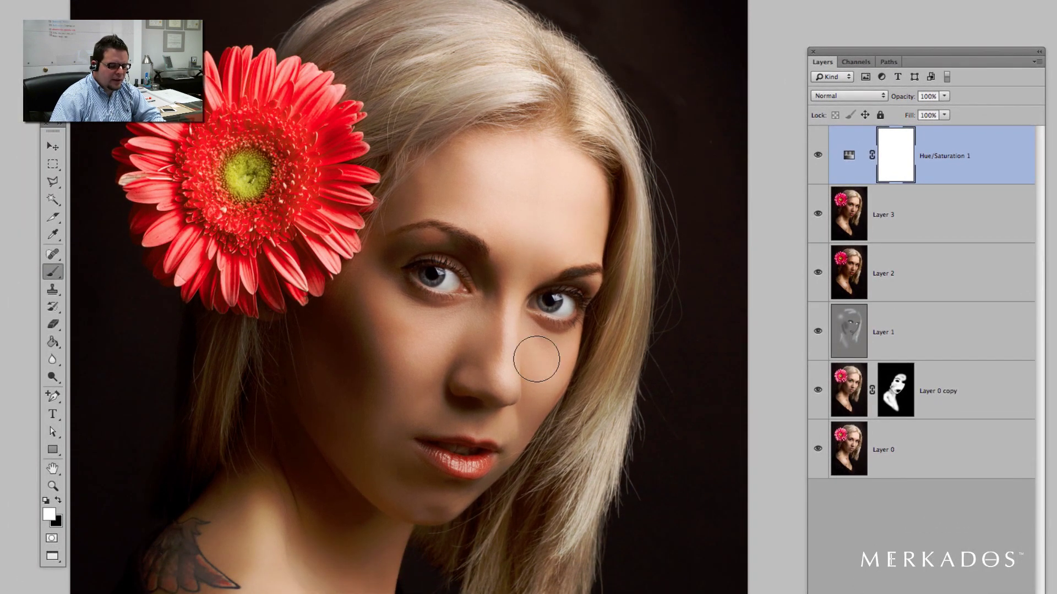
key("ctrl+i")
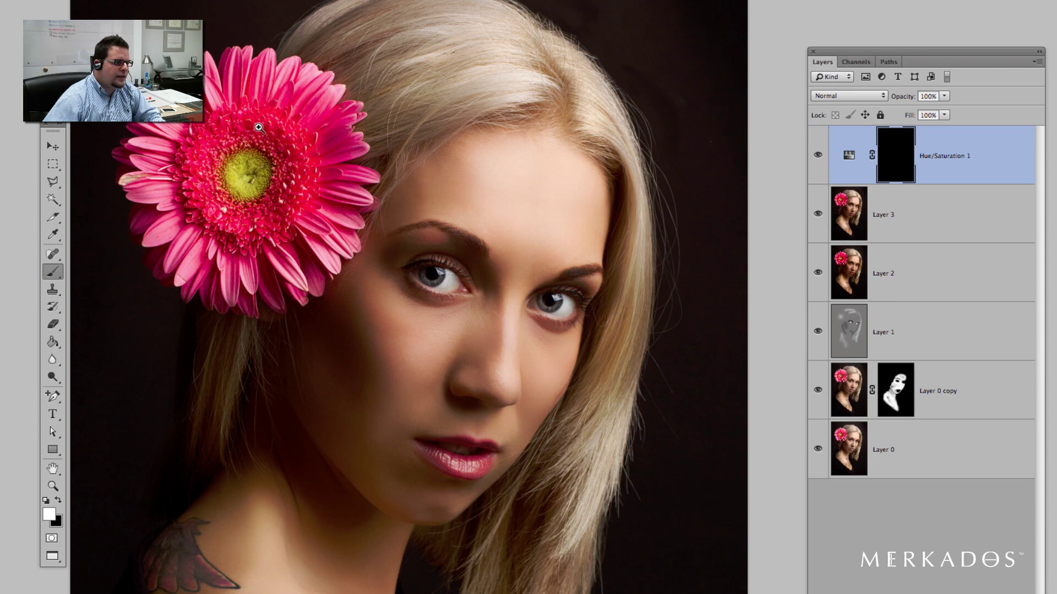
scroll(288, 116, "up", 1)
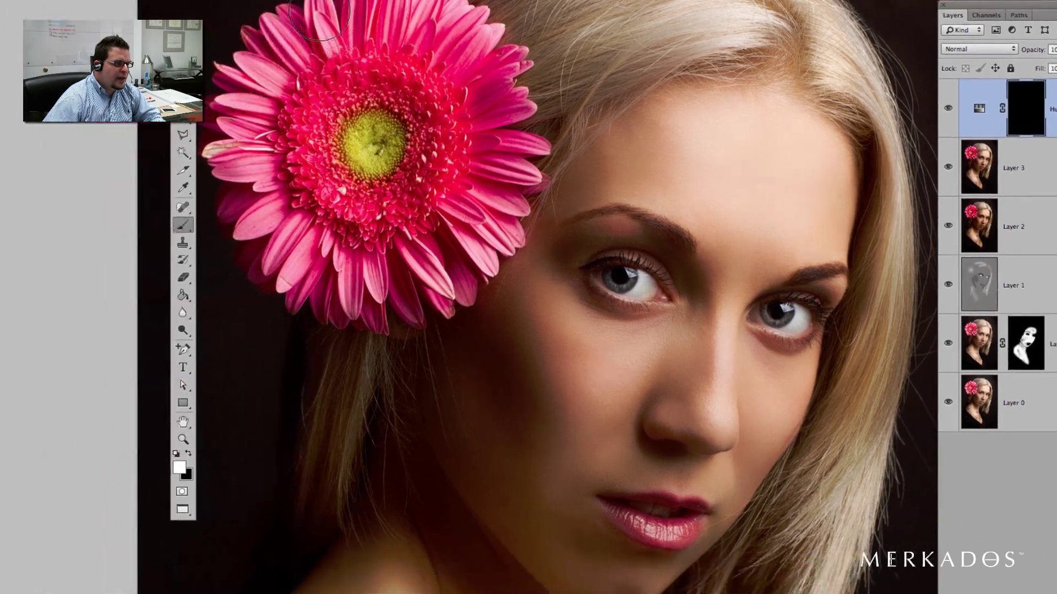
Paint white over the flower's centre, upper and lower petals and inner ring to reveal the red
mouse_move(380, 137)
left_mouse_down()
mouse_move(374, 113)
mouse_move(389, 71)
left_mouse_up()
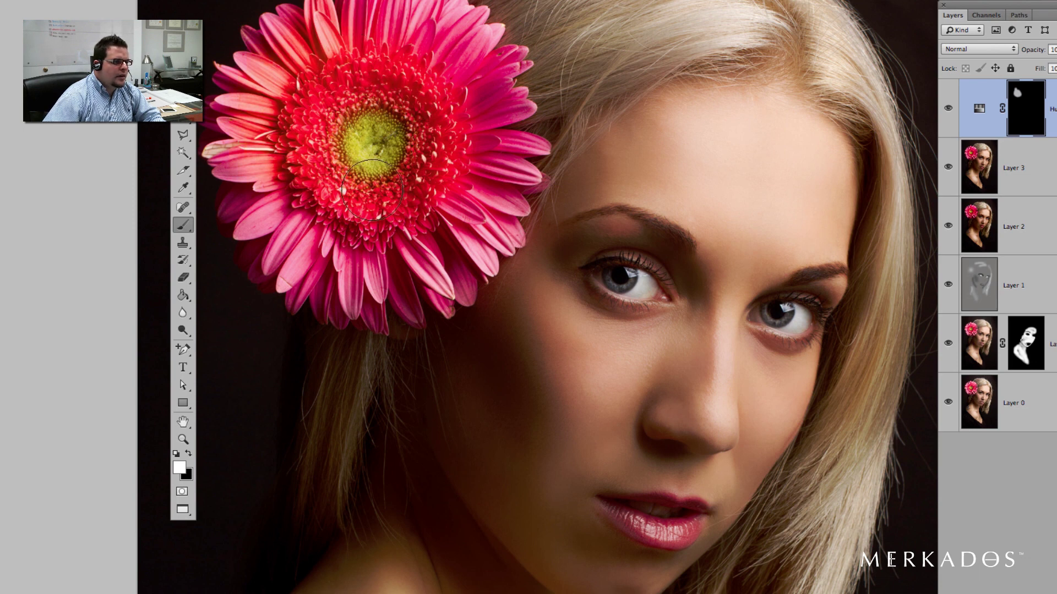
mouse_move(381, 26)
left_mouse_down()
mouse_move(389, 101)
mouse_move(428, 30)
mouse_move(462, 45)
mouse_move(458, 27)
mouse_move(501, 108)
mouse_move(495, 194)
mouse_move(520, 153)
mouse_move(522, 174)
mouse_move(480, 249)
mouse_move(420, 274)
mouse_move(312, 262)
mouse_move(272, 215)
mouse_move(237, 113)
mouse_move(232, 139)
mouse_move(238, 84)
mouse_move(307, 28)
mouse_move(289, 68)
mouse_move(278, 161)
mouse_move(248, 202)
mouse_move(252, 181)
mouse_move(233, 144)
mouse_move(220, 168)
mouse_move(268, 259)
mouse_move(303, 287)
mouse_move(349, 302)
mouse_move(439, 295)
mouse_move(491, 214)
mouse_move(485, 246)
mouse_move(517, 148)
mouse_move(492, 54)
mouse_move(475, 38)
mouse_move(350, 0)
mouse_move(315, 72)
mouse_move(356, 36)
mouse_move(364, 6)
mouse_move(281, 60)
mouse_move(232, 129)
mouse_move(241, 193)
mouse_move(290, 255)
mouse_move(391, 237)
mouse_move(357, 100)
mouse_move(385, 123)
mouse_move(356, 199)
mouse_move(389, 157)
mouse_move(358, 45)
mouse_move(417, 22)
mouse_move(466, 42)
mouse_move(477, 83)
left_mouse_up()
key("bracketleft")
key("bracketleft")
key("bracketleft")
key("bracketleft")
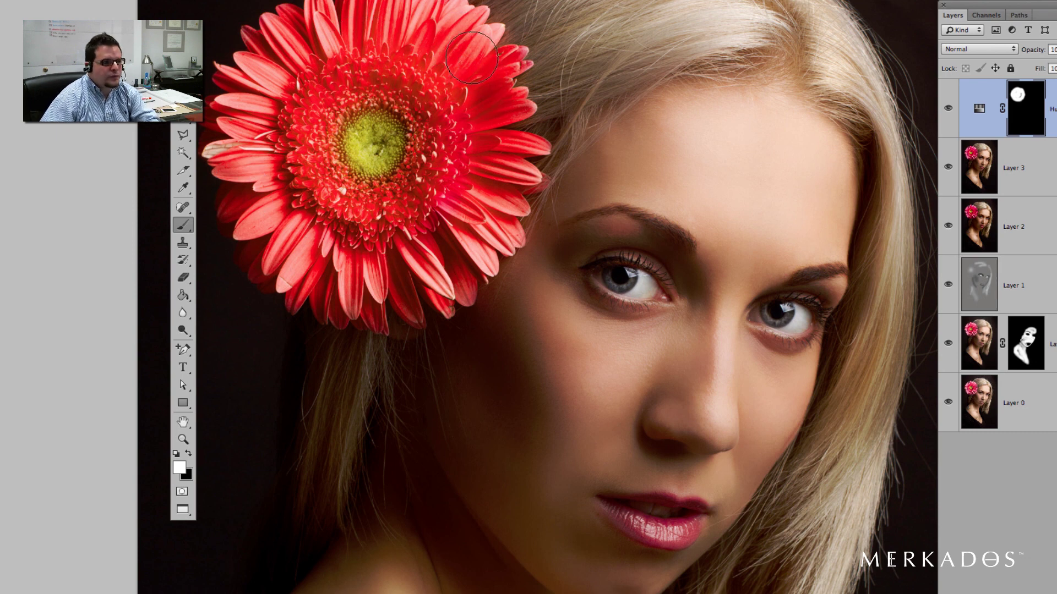
mouse_move(499, 39)
left_mouse_down()
mouse_move(442, 103)
mouse_move(448, 49)
mouse_move(468, 20)
mouse_move(381, 66)
left_mouse_up()
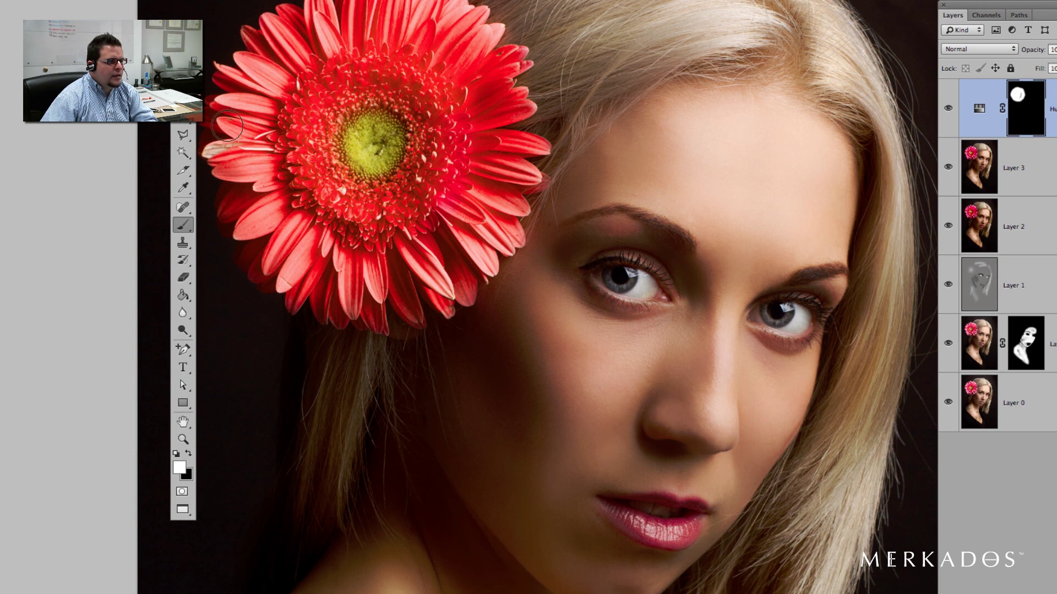
mouse_move(232, 225)
left_mouse_down()
mouse_move(291, 278)
mouse_move(286, 292)
mouse_move(321, 219)
mouse_move(317, 294)
mouse_move(350, 260)
mouse_move(362, 219)
mouse_move(390, 312)
mouse_move(407, 297)
mouse_move(388, 236)
mouse_move(444, 286)
mouse_move(471, 260)
mouse_move(485, 268)
mouse_move(502, 231)
mouse_move(502, 159)
mouse_move(469, 141)
left_mouse_up()
key("bracketright")
key("bracketright")
key("bracketright")
mouse_move(386, 102)
left_mouse_down()
mouse_move(366, 81)
mouse_move(309, 107)
mouse_move(359, 234)
mouse_move(447, 182)
mouse_move(395, 101)
mouse_move(326, 186)
mouse_move(390, 146)
mouse_move(413, 110)
mouse_move(402, 83)
left_mouse_up()
left_click(439, 105, "alt+super")
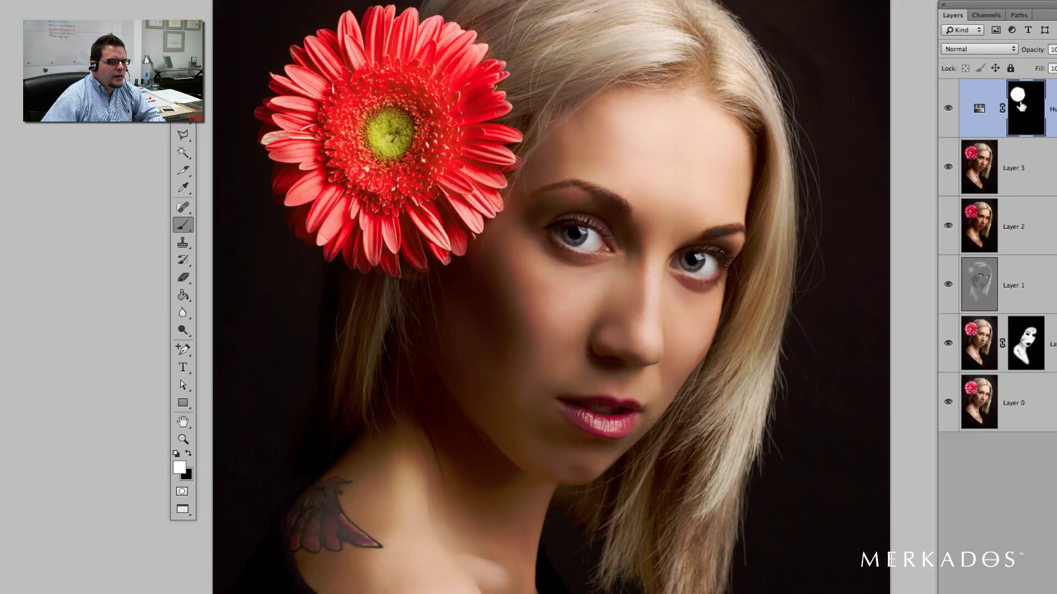
Open the Hue/Saturation settings and drag the Master Hue slider to -76
double_click(978, 112)
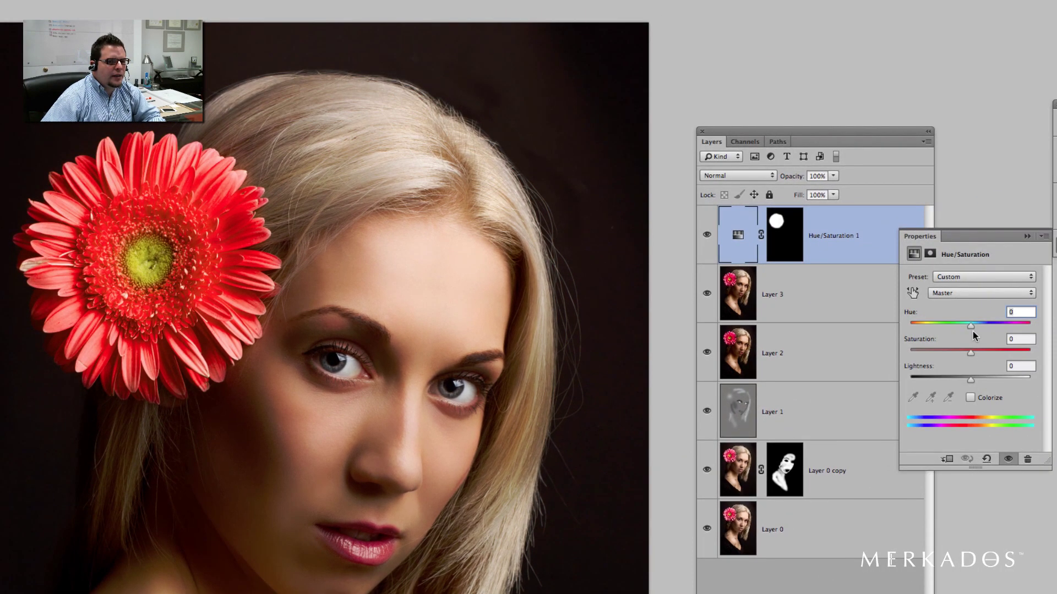
left_click_drag(972, 328, 934, 334)
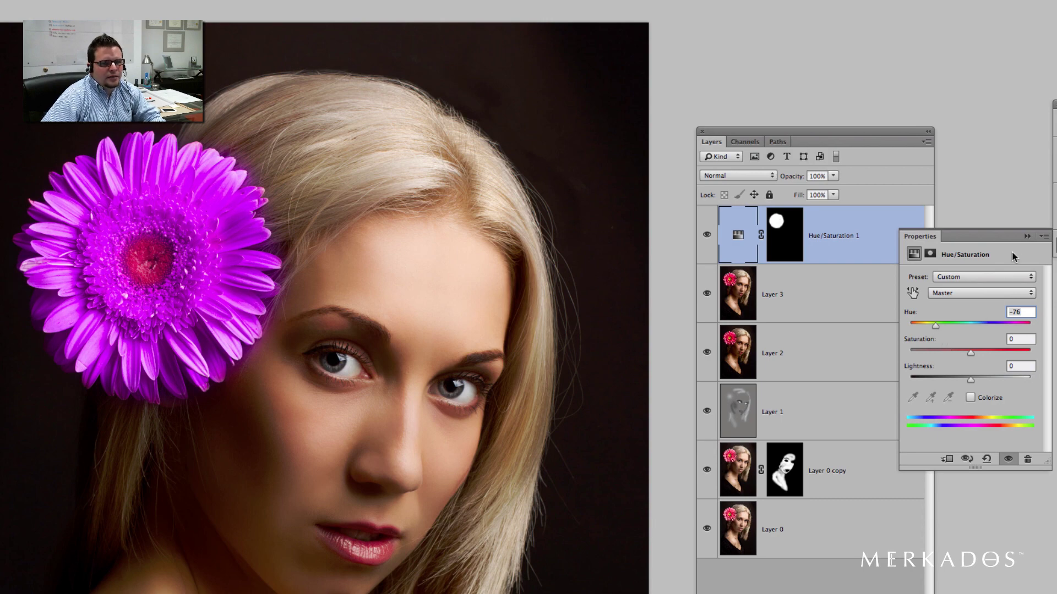
Zoom in on the petal edge and set up a small black brush on the Hue/Saturation mask
left_click(1027, 236)
left_click(280, 278)
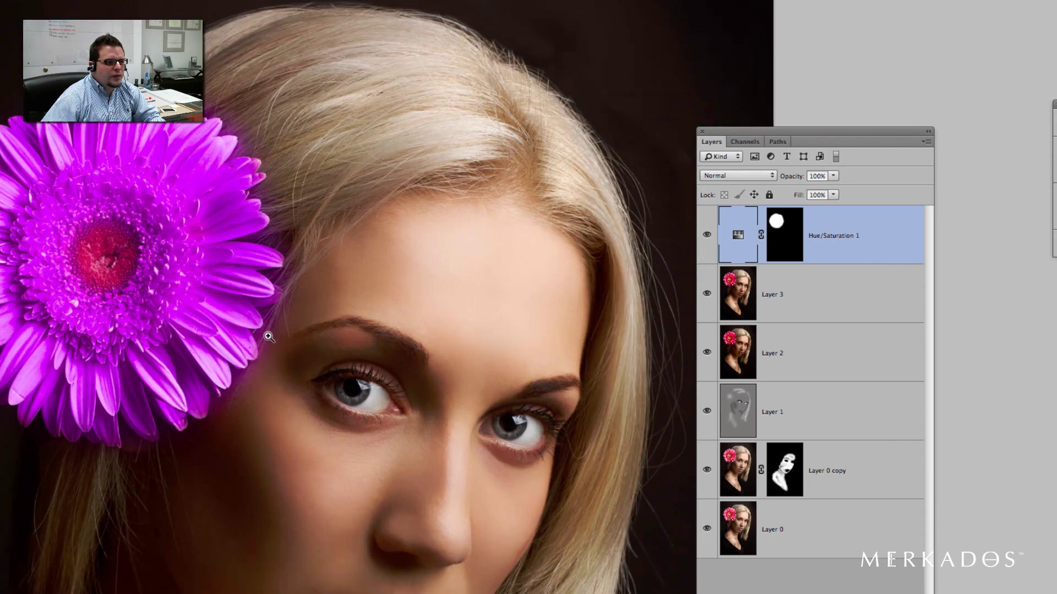
left_click(259, 341)
left_click(267, 323)
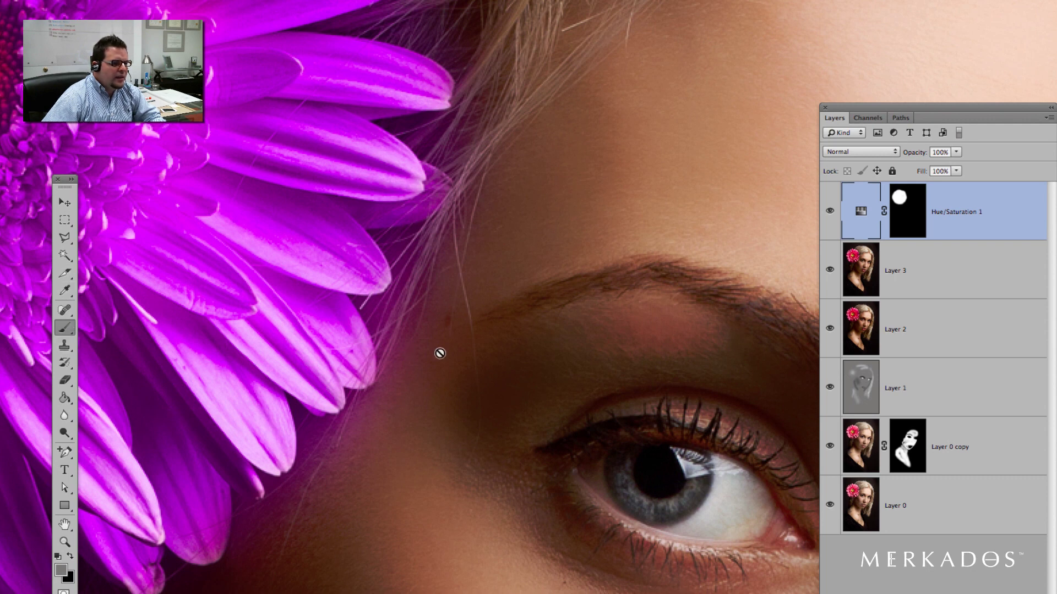
left_click(58, 557)
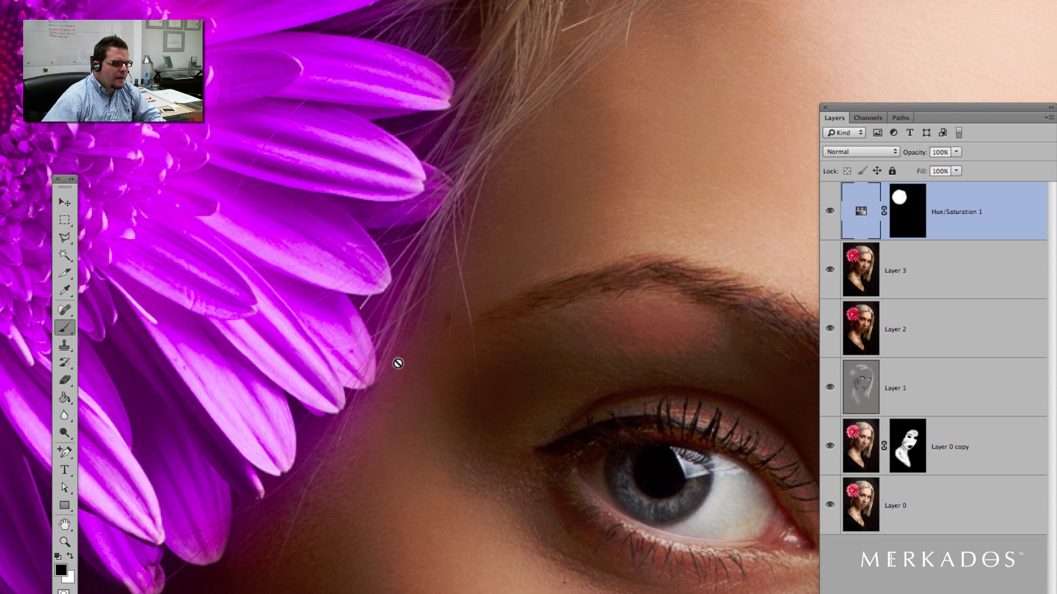
left_click(895, 219)
key("x")
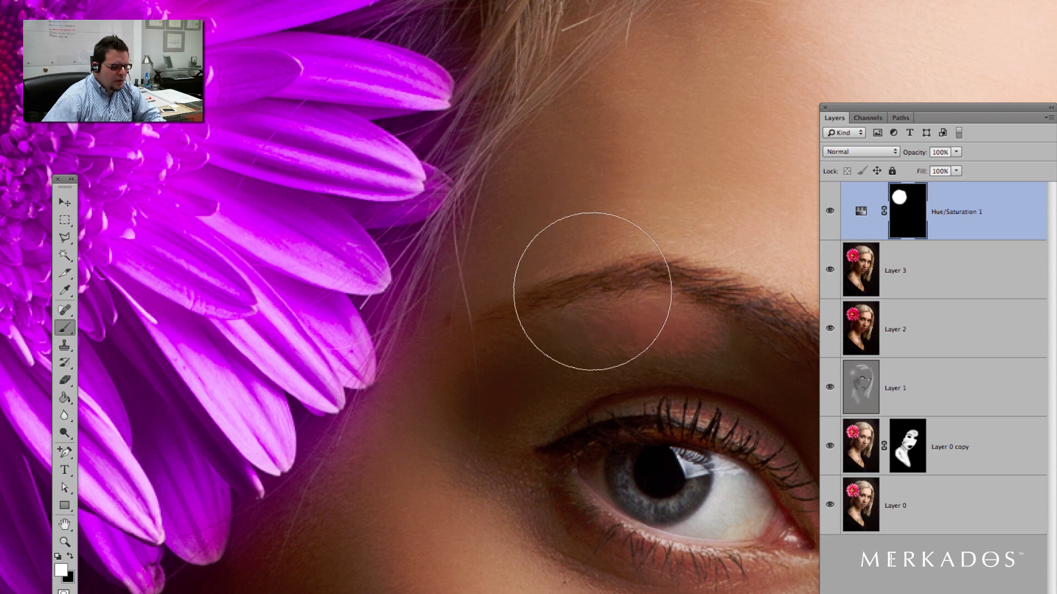
key("bracketleft")
key("bracketleft")
key("bracketleft")
key("bracketleft")
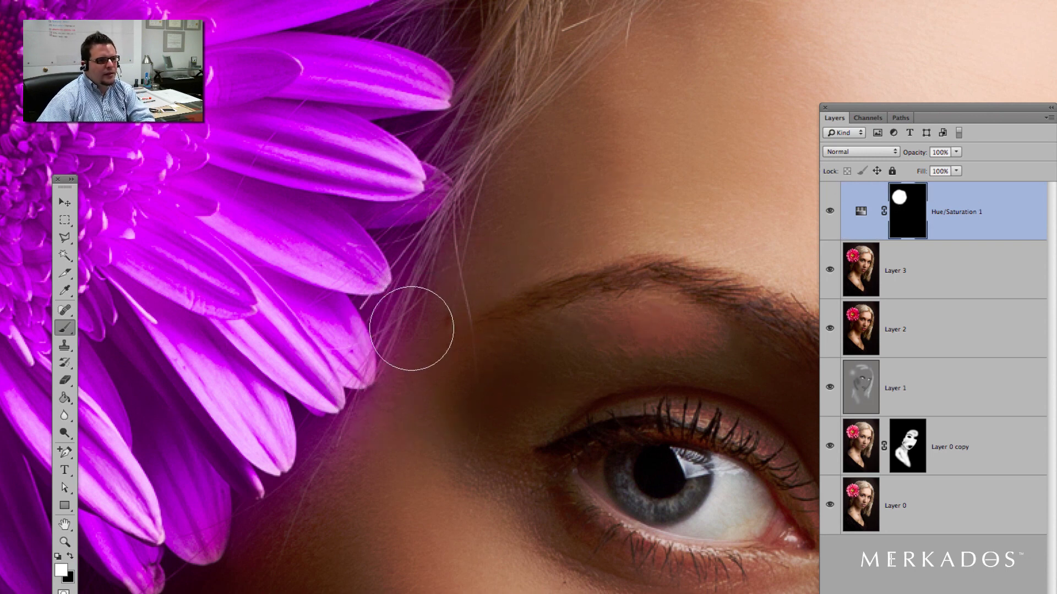
key("x")
Mask out purple spill on the hair strands, the skin beside the petal tips, and between upper petals
mouse_move(416, 331)
left_mouse_down()
mouse_move(415, 303)
mouse_move(436, 266)
left_mouse_up()
key("bracketleft")
key("bracketleft")
key("bracketleft")
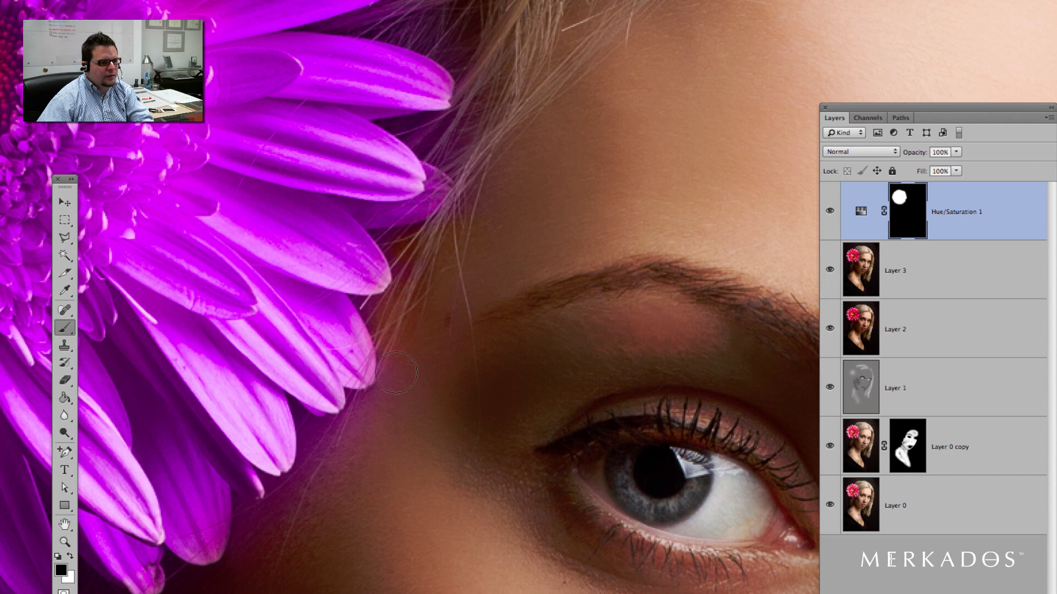
mouse_move(359, 418)
left_mouse_down()
mouse_move(339, 436)
mouse_move(314, 436)
mouse_move(295, 500)
mouse_move(264, 533)
left_mouse_up()
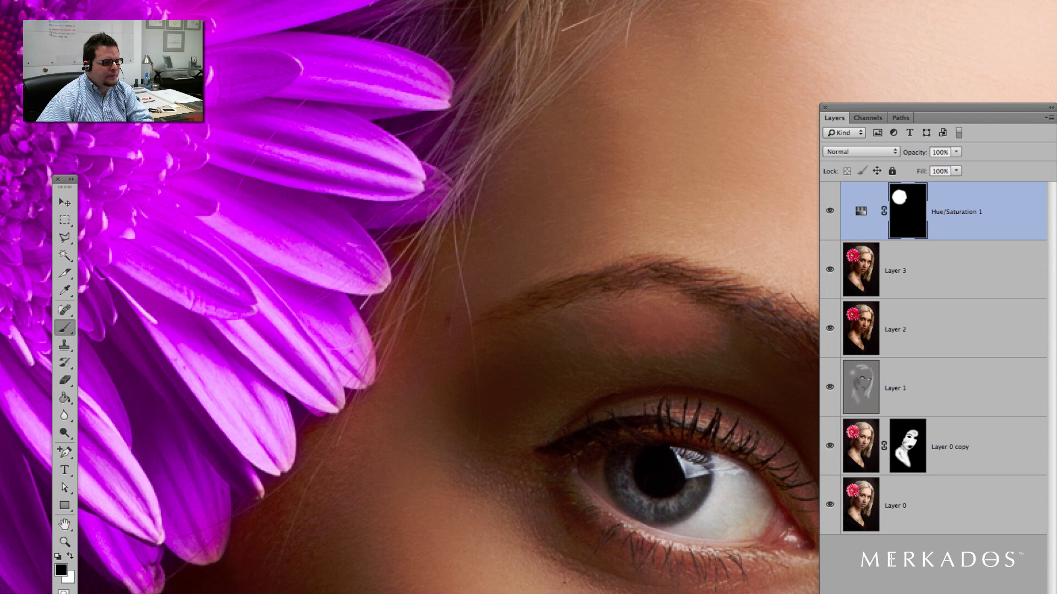
mouse_move(455, 141)
left_mouse_down()
mouse_move(429, 136)
mouse_move(478, 135)
mouse_move(468, 156)
mouse_move(449, 149)
mouse_move(475, 207)
mouse_move(471, 144)
mouse_move(468, 218)
mouse_move(427, 247)
left_mouse_up()
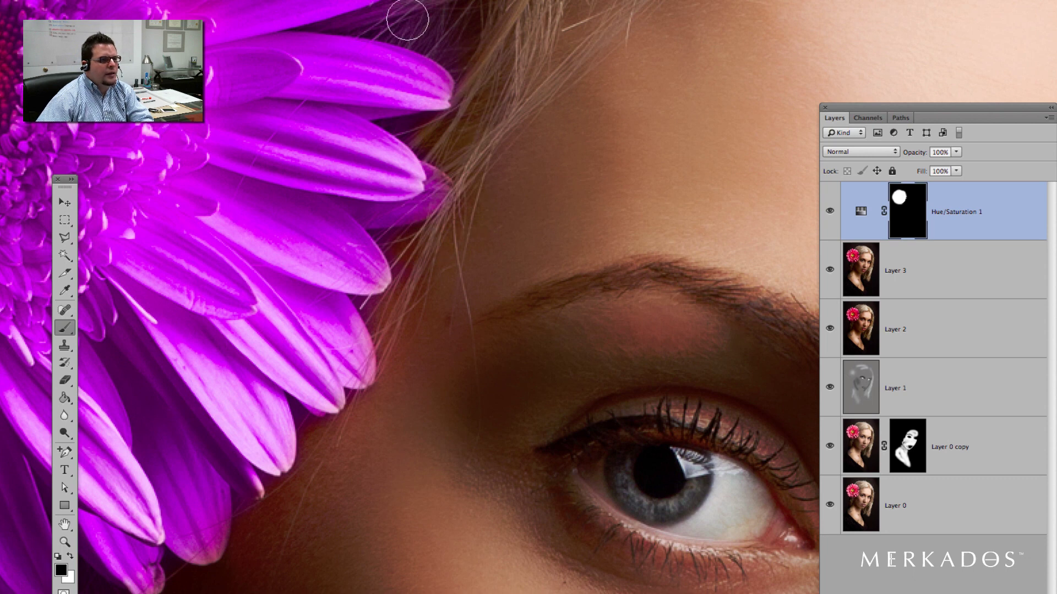
key("bracketleft")
key("bracketleft")
key("bracketleft")
key("bracketleft")
key("bracketleft")
mouse_move(308, 26)
left_mouse_down()
mouse_move(372, 27)
mouse_move(422, 8)
left_mouse_up()
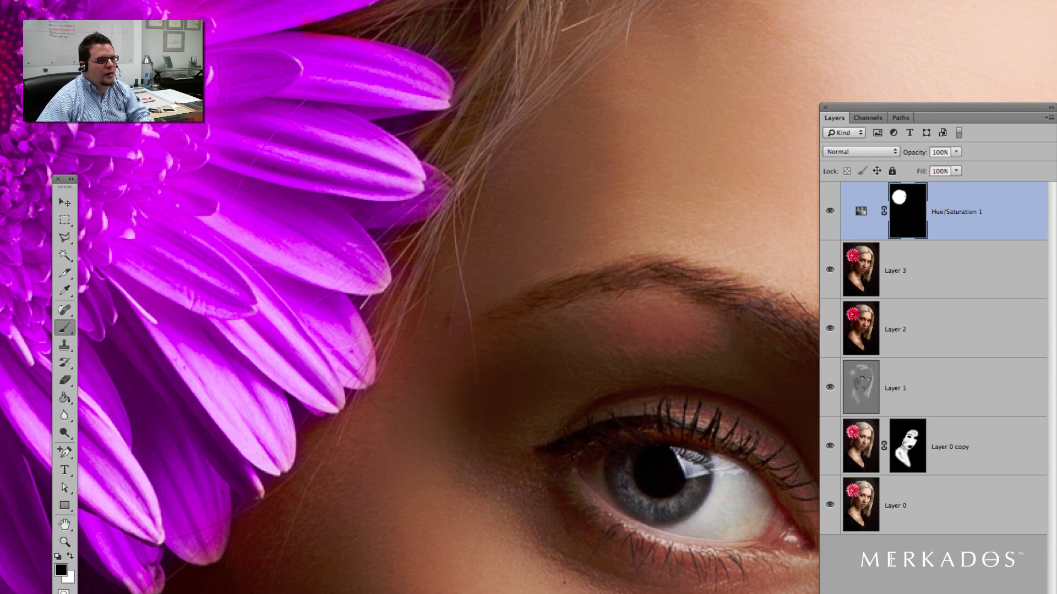
Check the flower and face, then paint away remaining purple spill in the hair above the petals
key("super+minus")
scroll(498, 75, "up", 5)
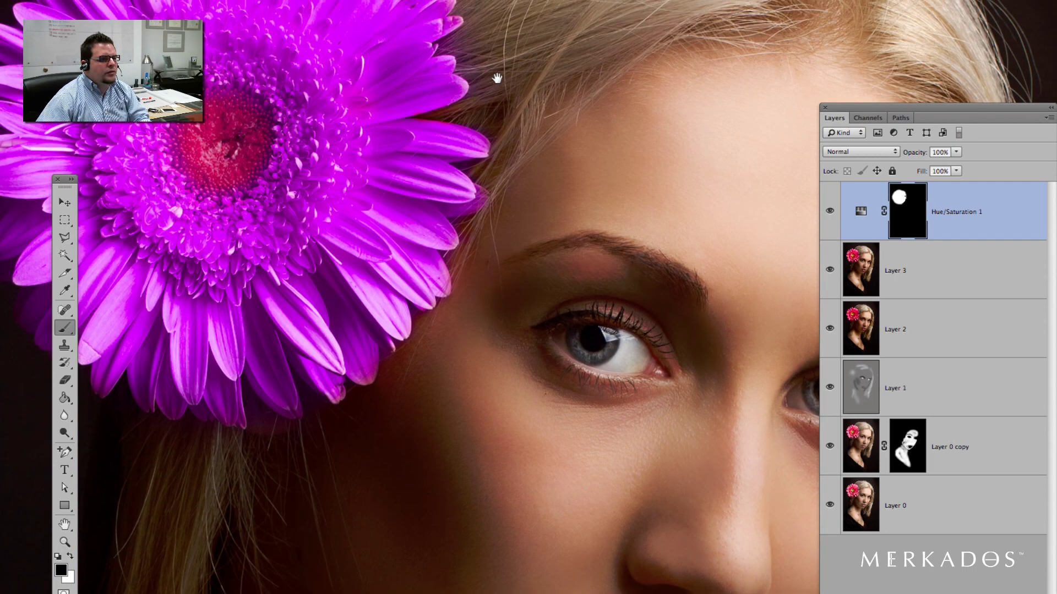
key("super+plus")
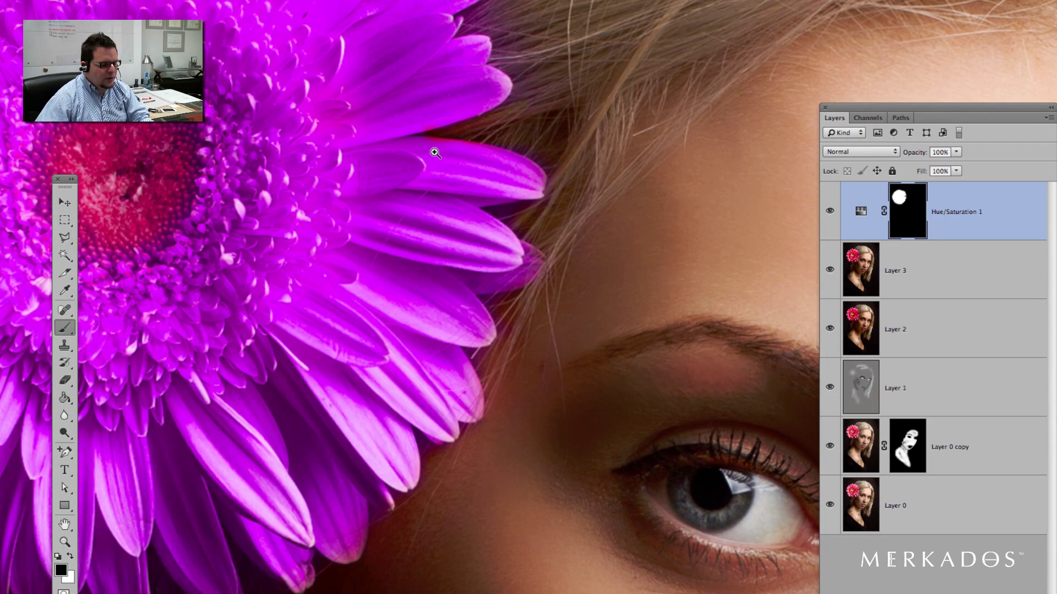
key("x")
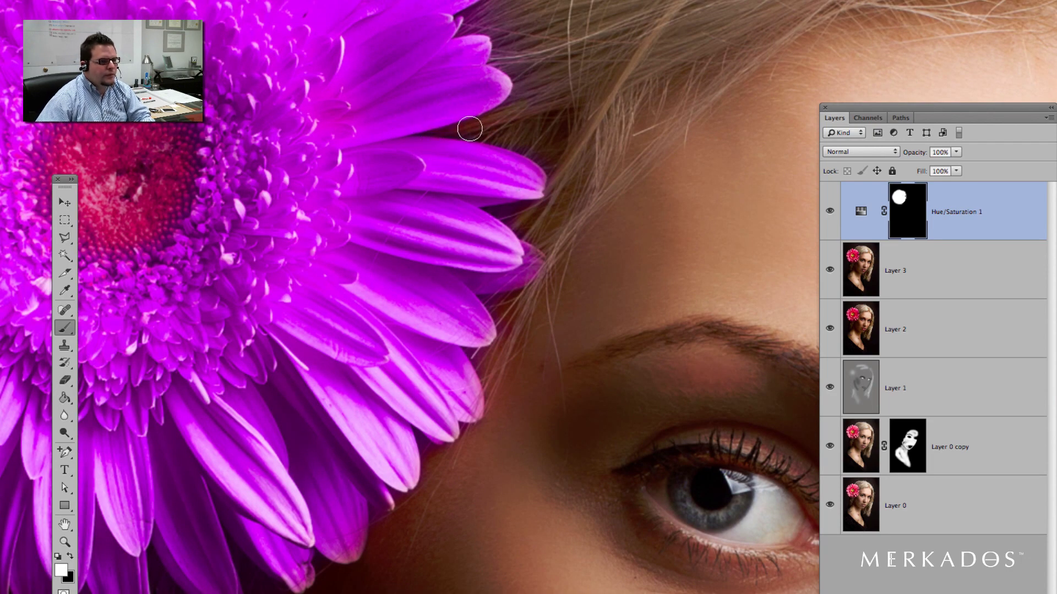
key("x")
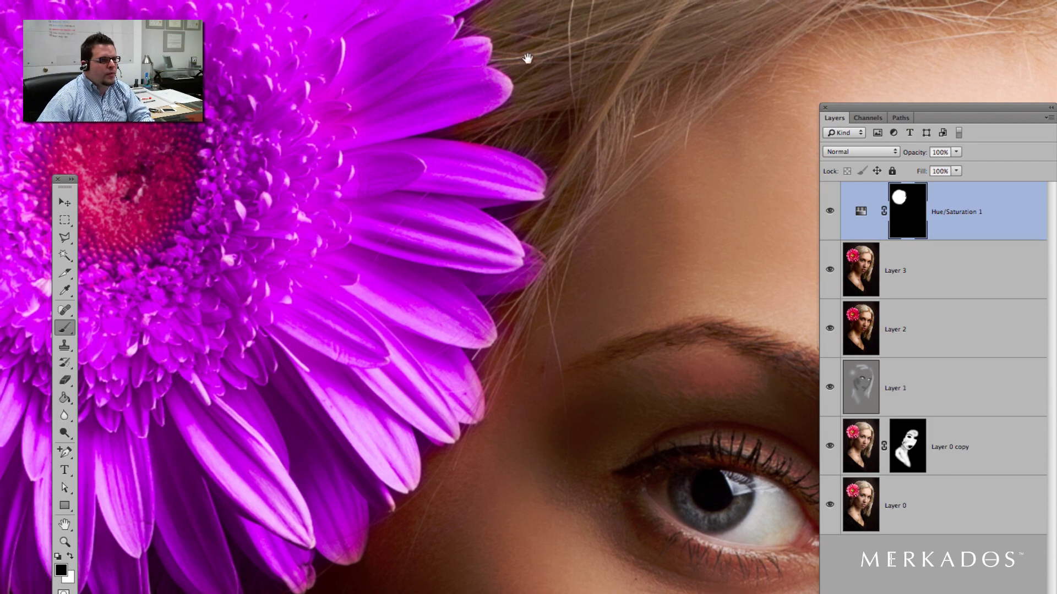
left_click_drag(525, 34, 531, 87)
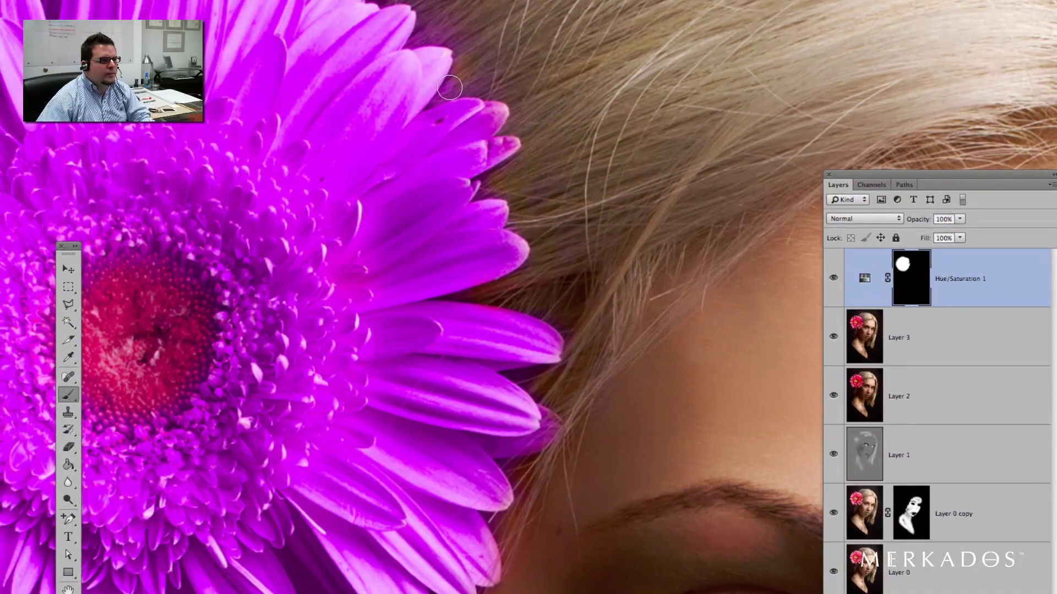
mouse_move(450, 88)
left_mouse_down()
mouse_move(499, 83)
mouse_move(436, 20)
mouse_move(417, 36)
mouse_move(467, 43)
mouse_move(476, 57)
mouse_move(461, 89)
left_mouse_up()
key("bracketleft")
key("bracketleft")
key("bracketleft")
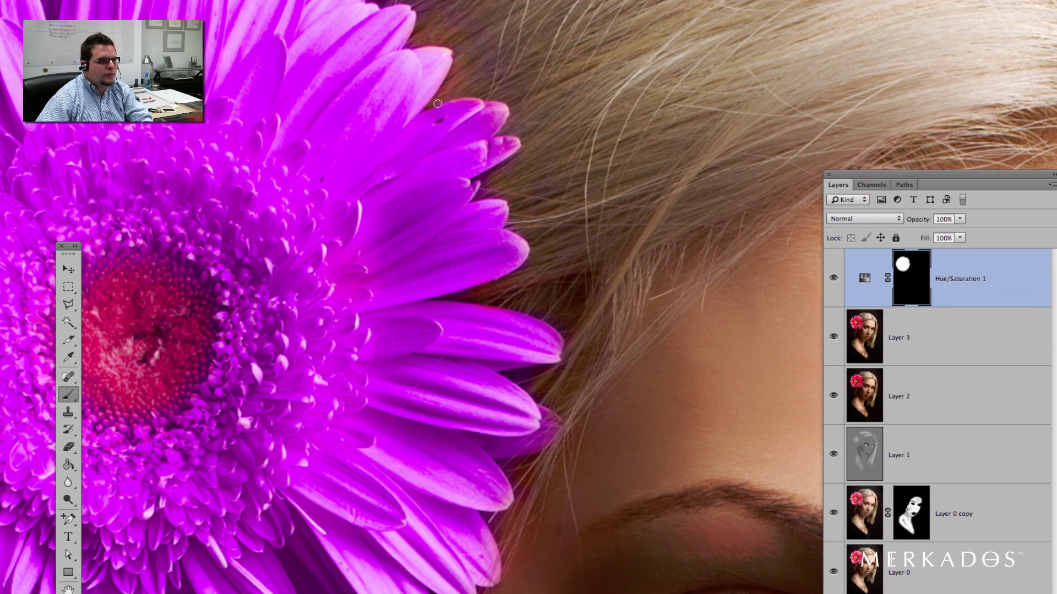
Zoom out from the petal edge to review the face, shoulder tattoo and forehead
left_click(468, 49, "alt")
left_click(456, 32, "alt")
left_click(598, 126, "alt")
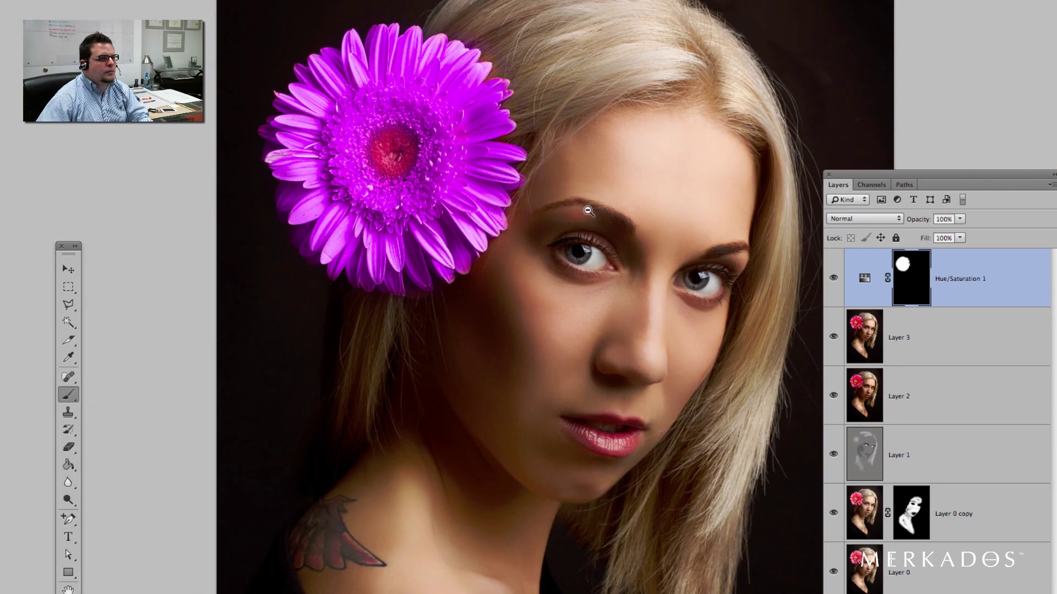
left_click_drag(586, 157, 503, 177)
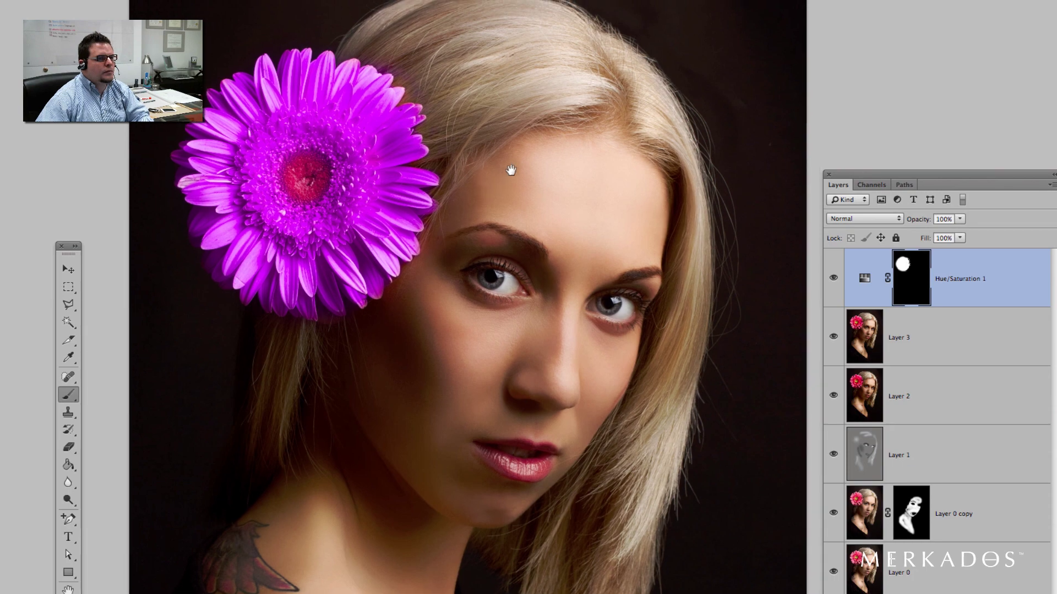
left_click(519, 169, "alt")
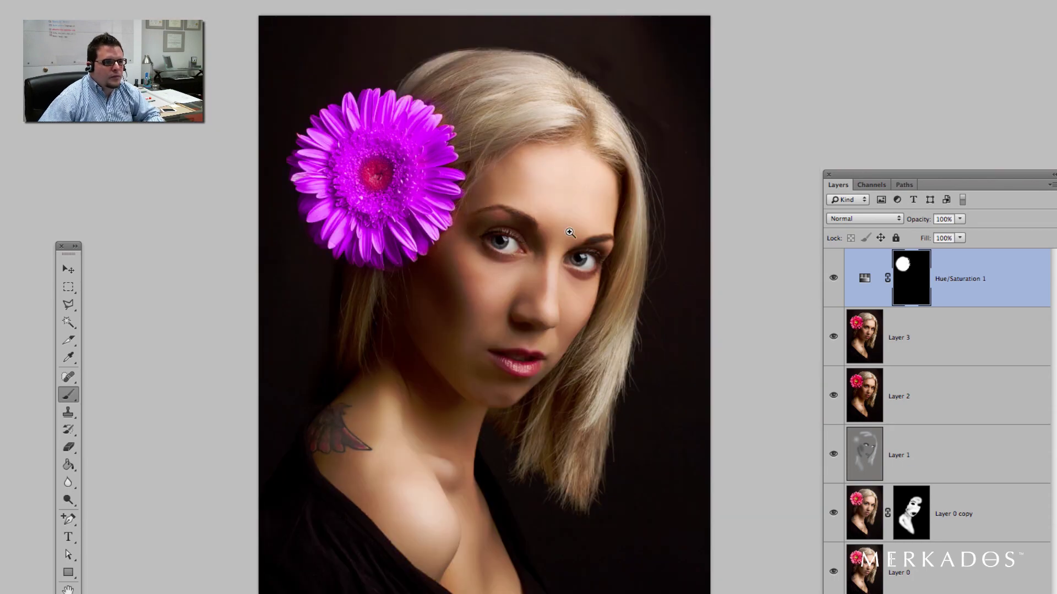
left_click(571, 236, "ctrl")
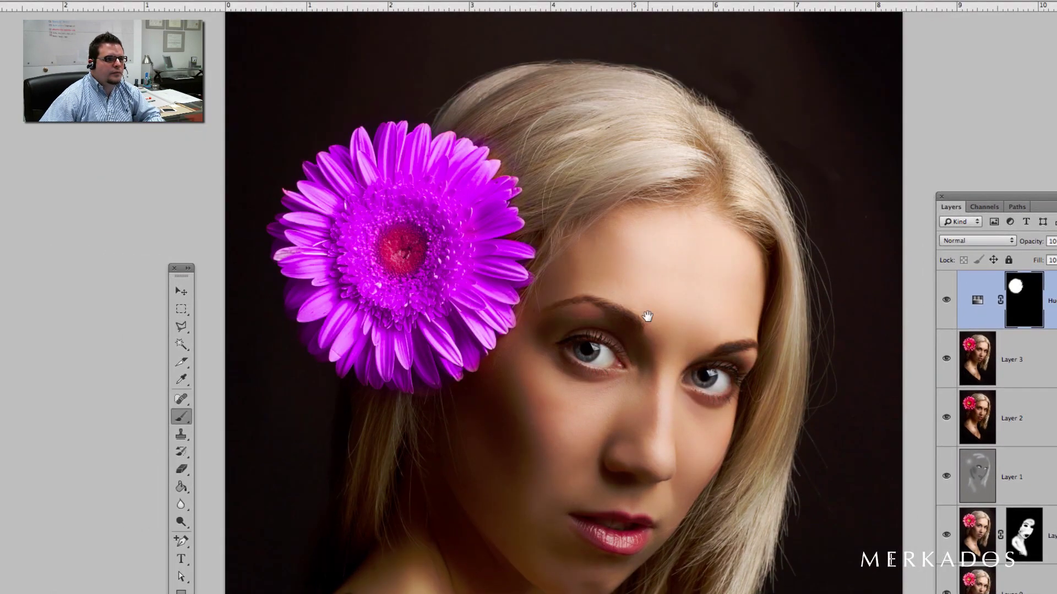
Frame the portrait around the forehead and open the History panel from the Window menu
left_click(643, 256, "alt")
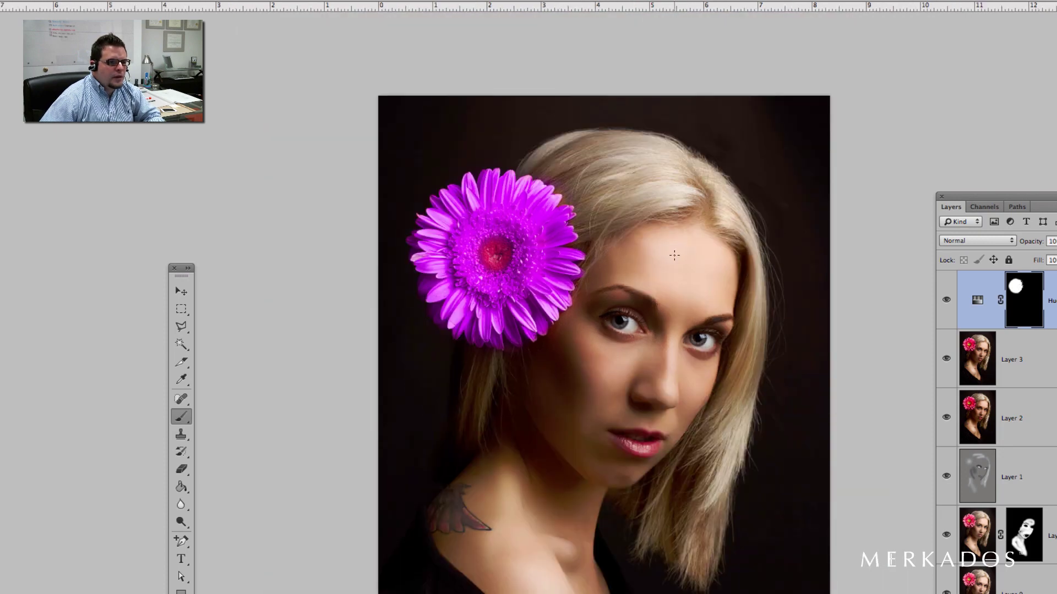
left_click(670, 248)
left_click_drag(703, 243, 701, 271)
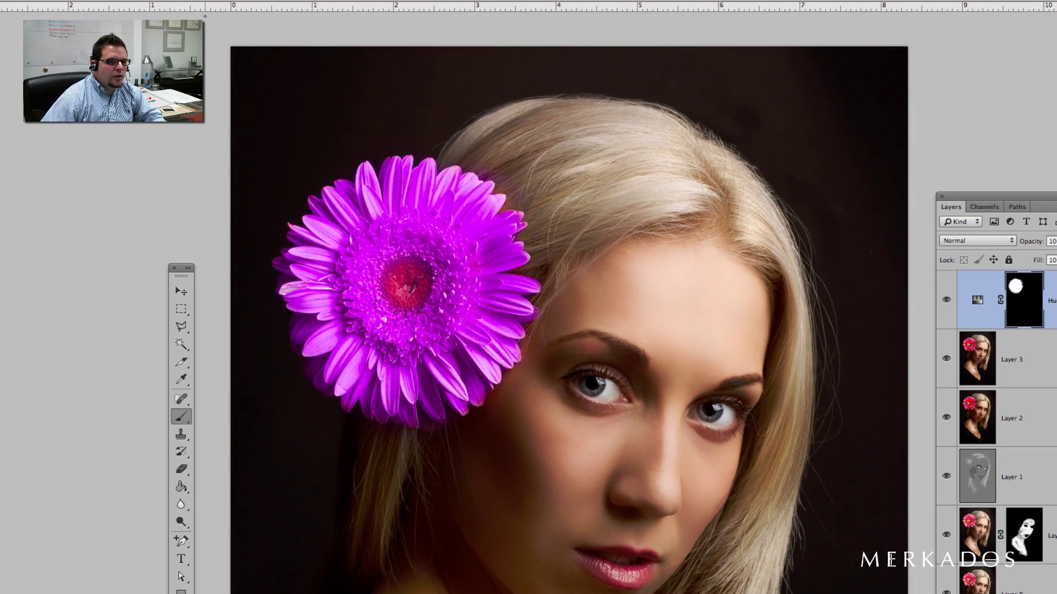
left_click(175, 0)
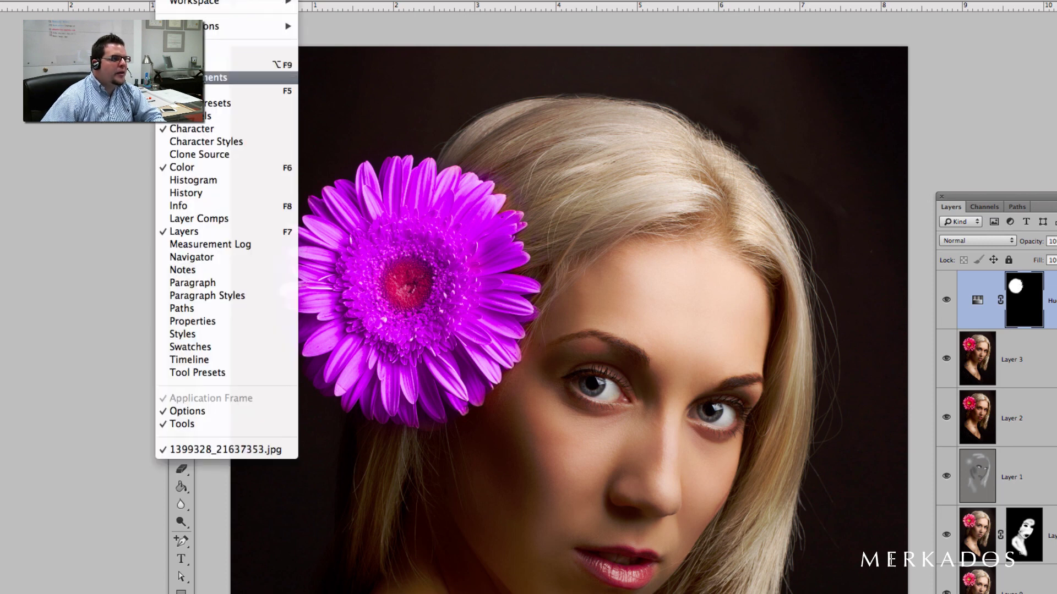
left_click(210, 194)
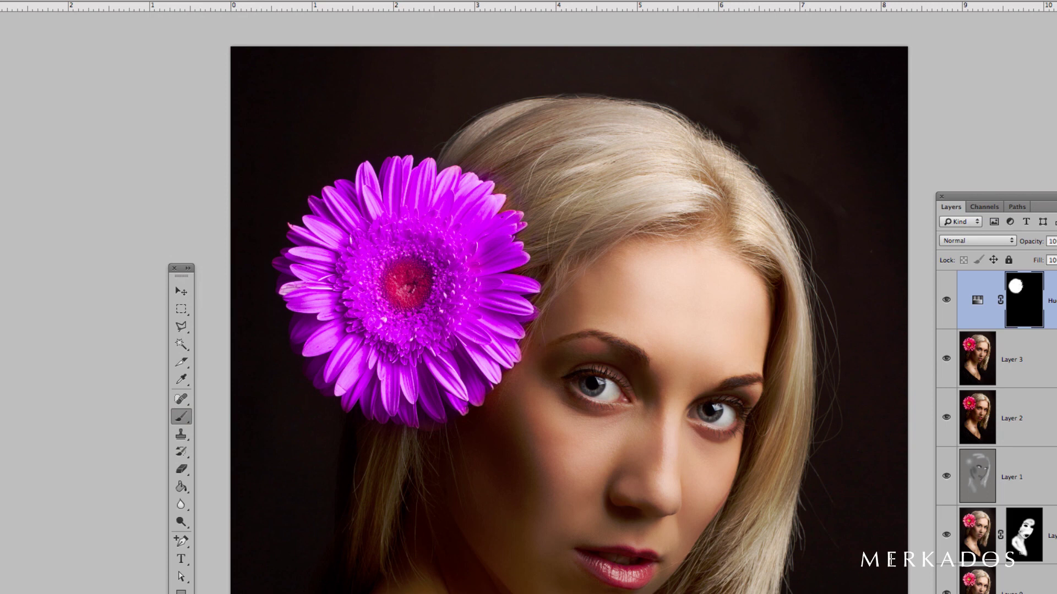